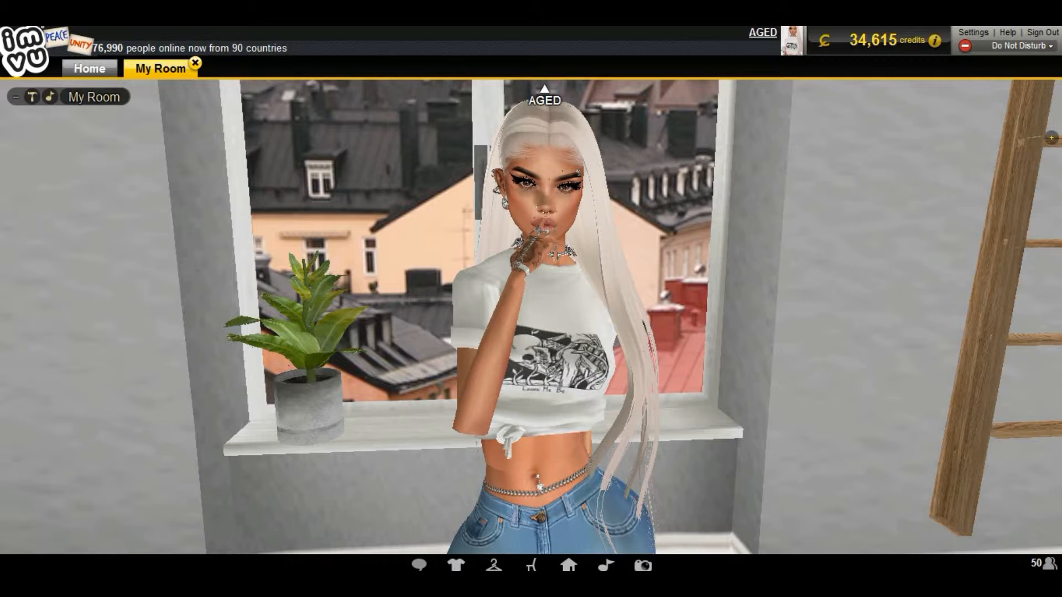
- Browse the esteli.vu and enewsmagazine Instagram feeds for examples of IMVU avatar edits
left_click(76, 584)
scroll(525, 332, "up", 5)
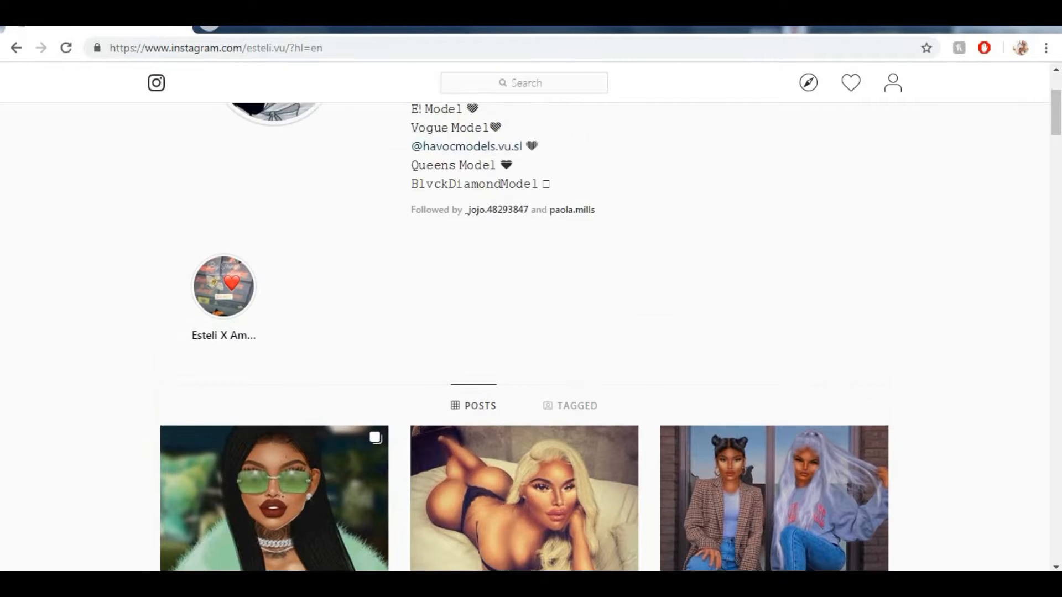
scroll(524, 332, "down", 5)
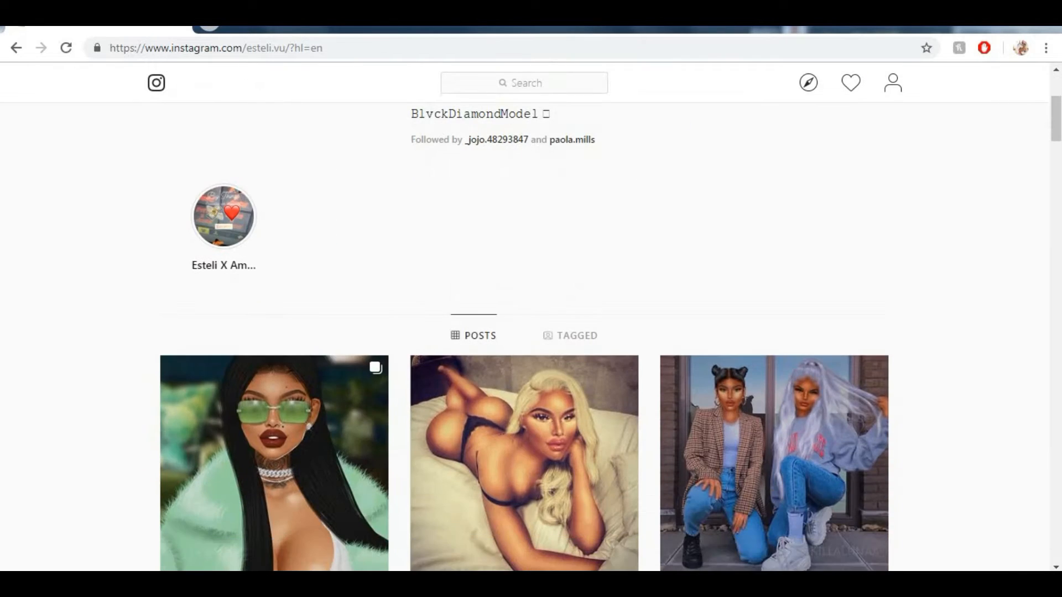
scroll(525, 332, "up", 4)
scroll(524, 332, "down", 7)
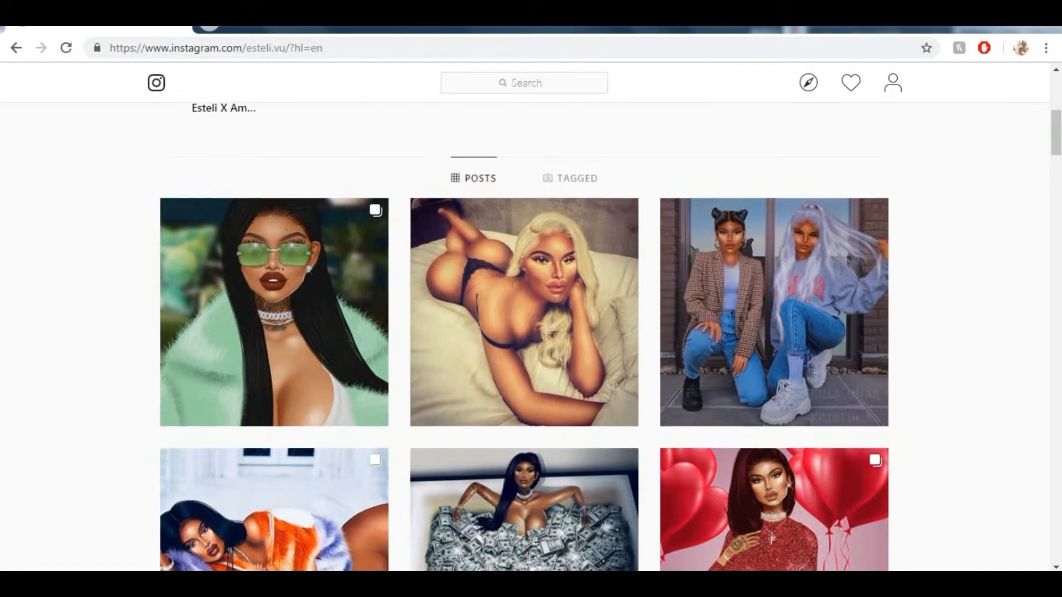
scroll(524, 332, "down", 1)
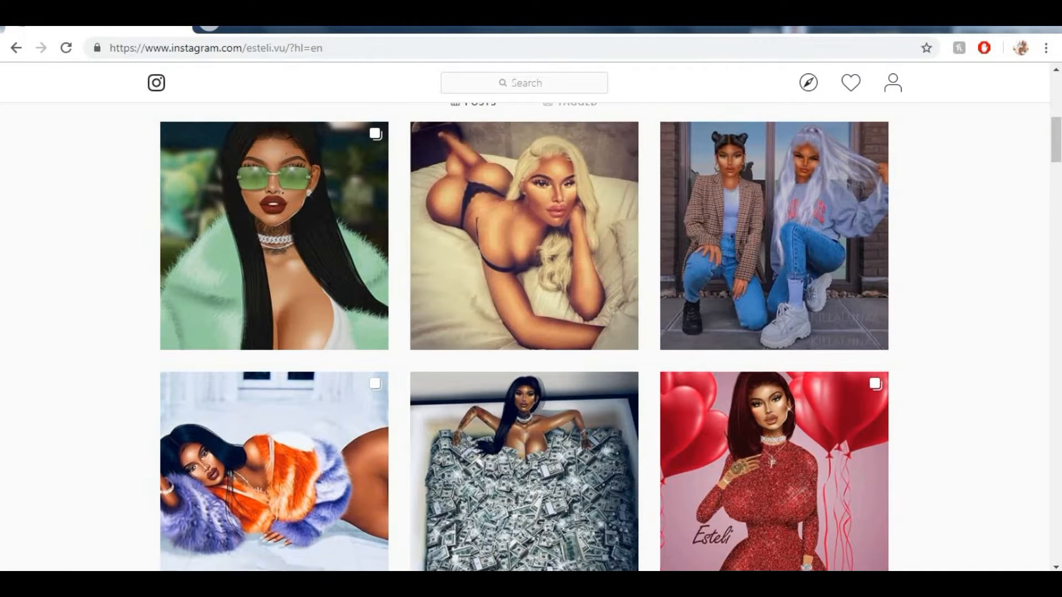
scroll(775, 415, "down", 5)
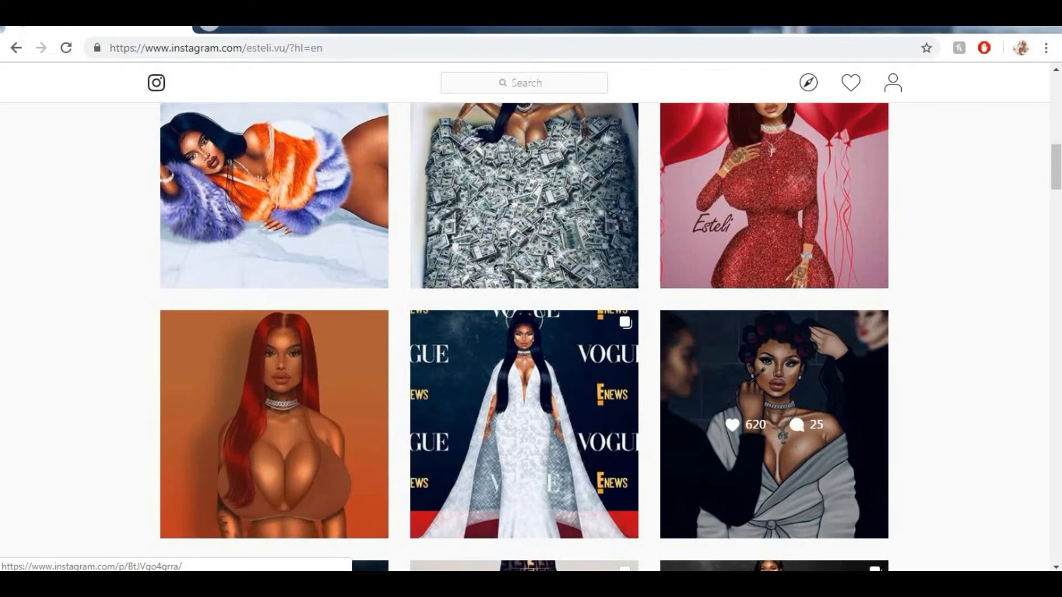
scroll(774, 414, "up", 12)
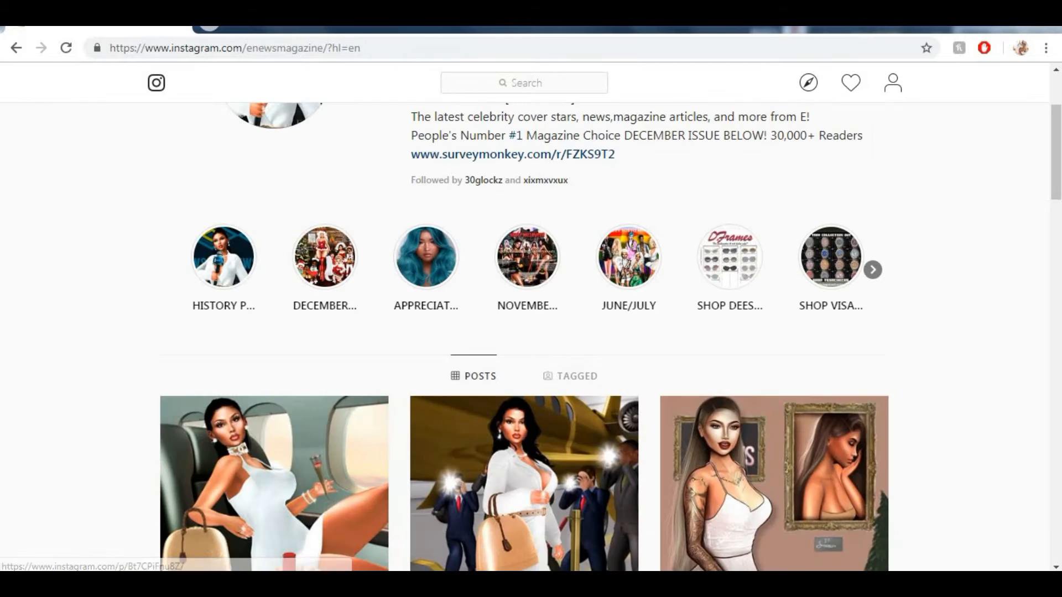
scroll(749, 236, "down", 8)
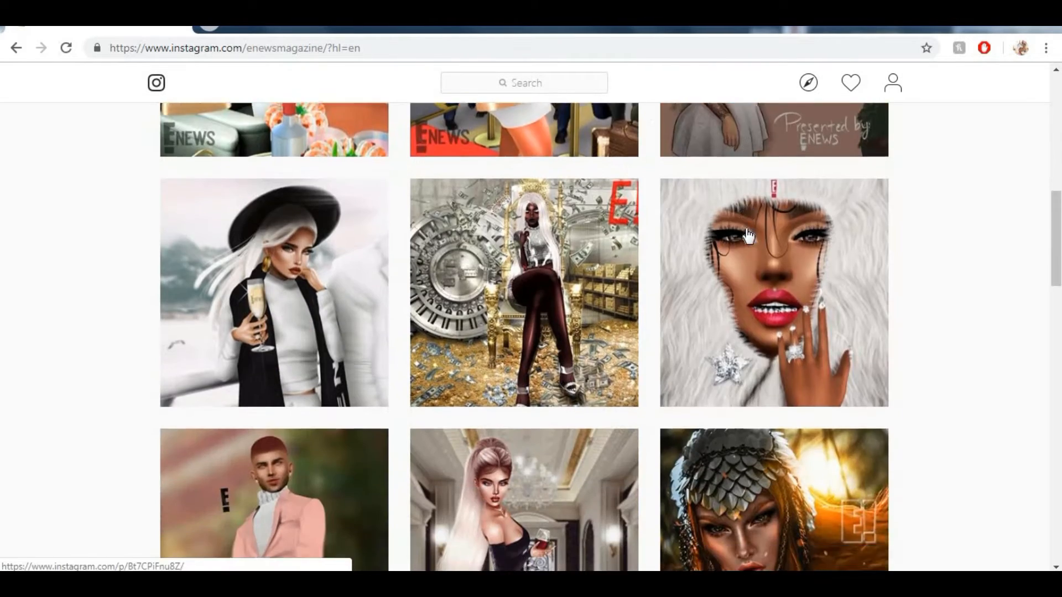
scroll(748, 236, "down", 8)
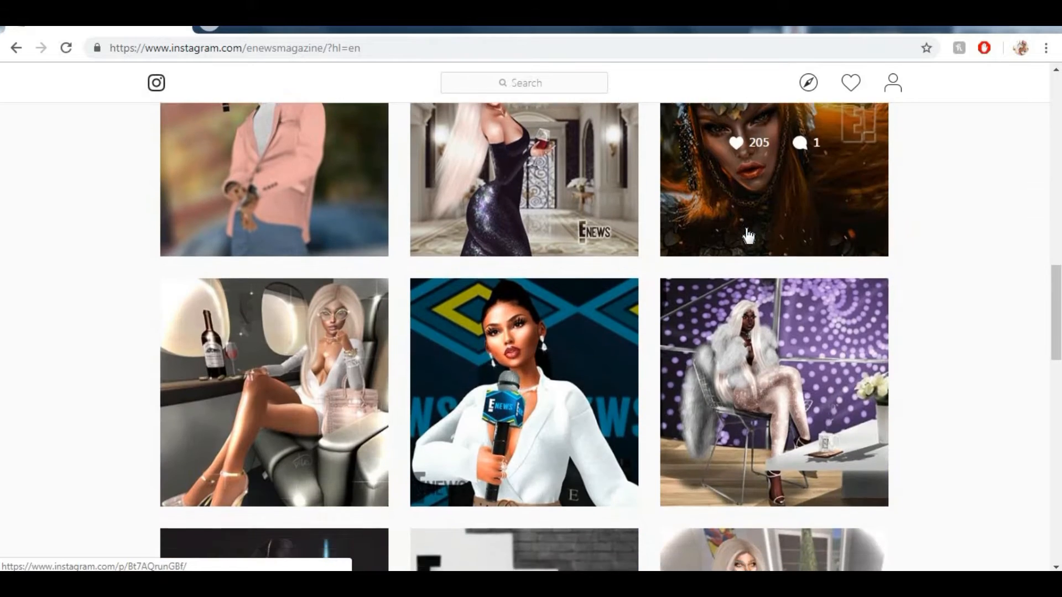
scroll(748, 236, "down", 9)
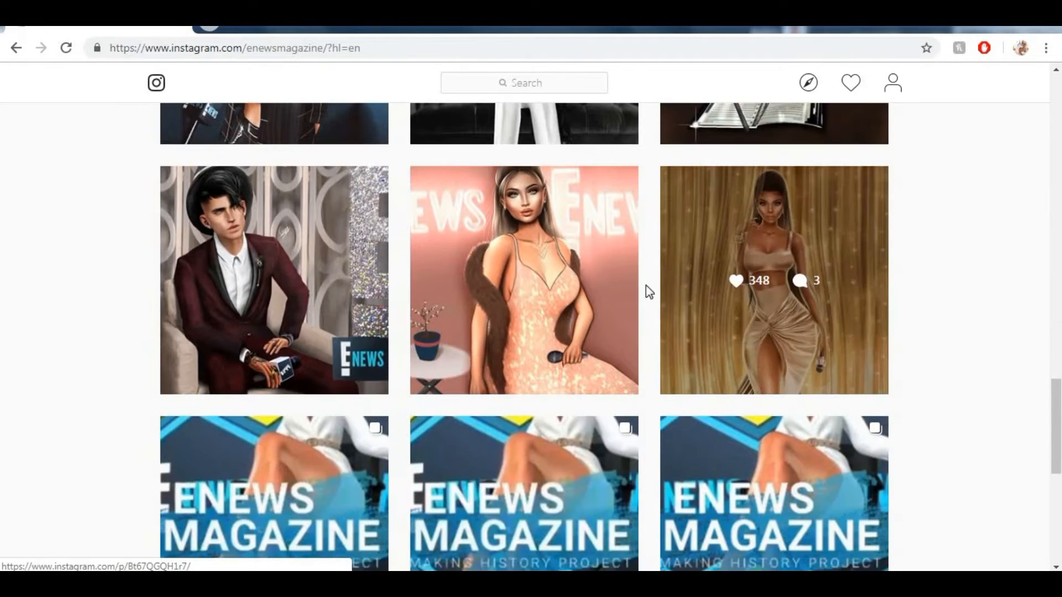
scroll(628, 264, "down", 3)
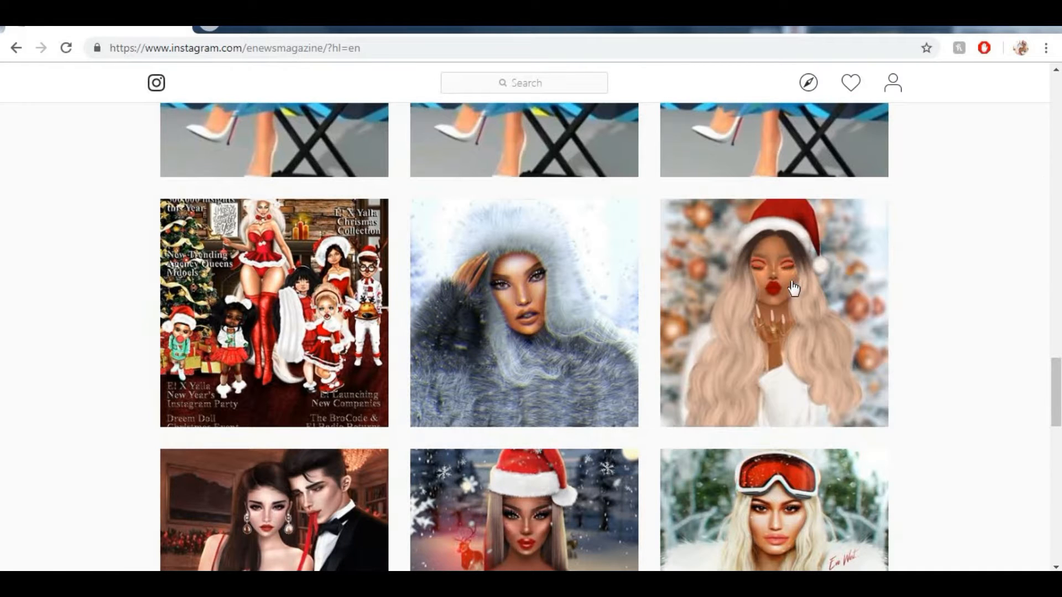
scroll(795, 288, "down", 4)
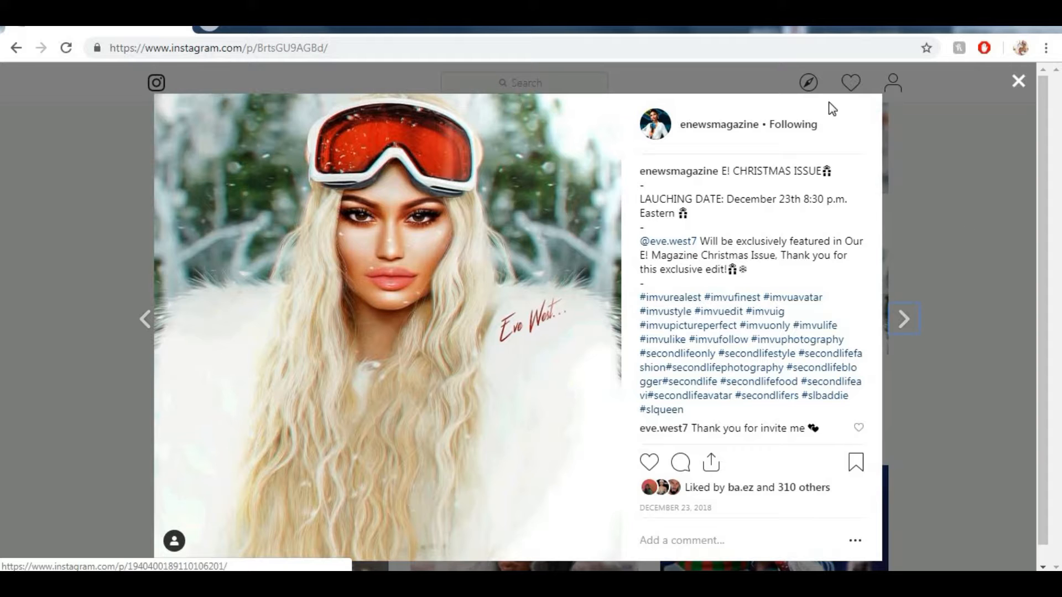
left_click(1018, 81)
scroll(614, 271, "up", 3)
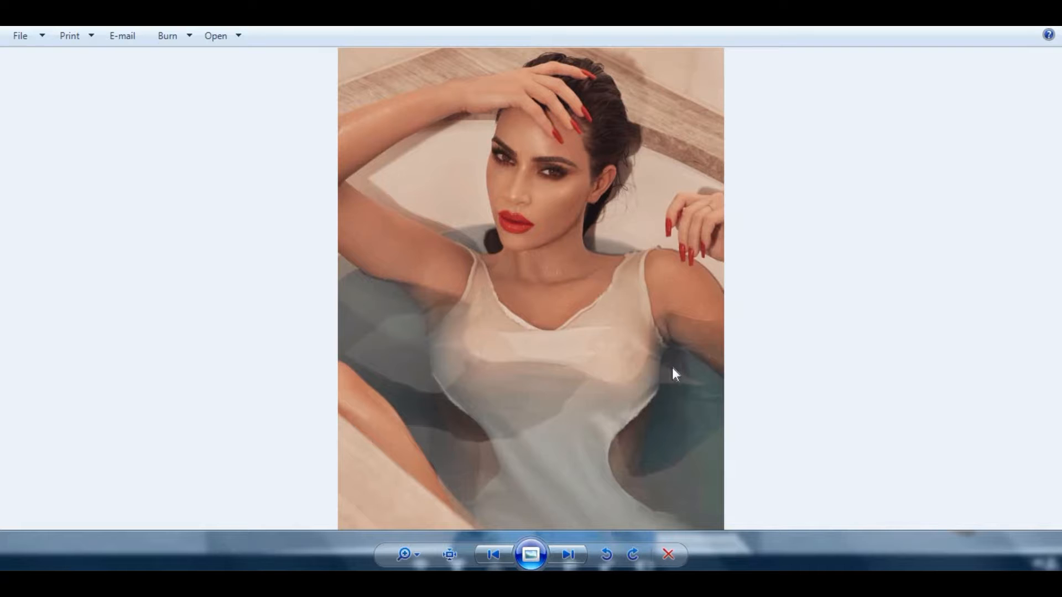
- Flip back and forth through the reference photos in the photo viewer
left_click(567, 554)
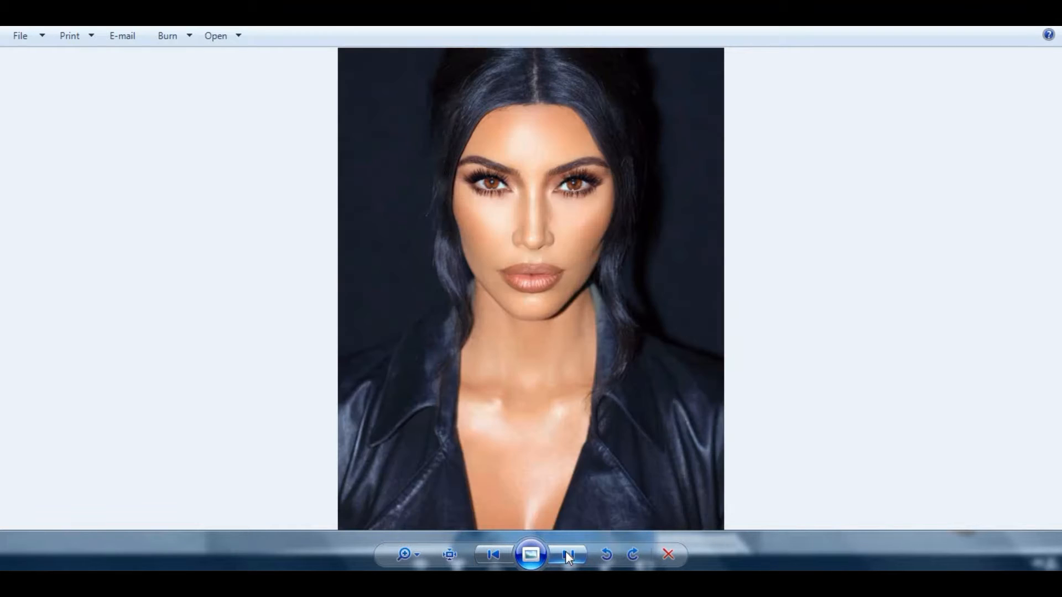
left_click(505, 552)
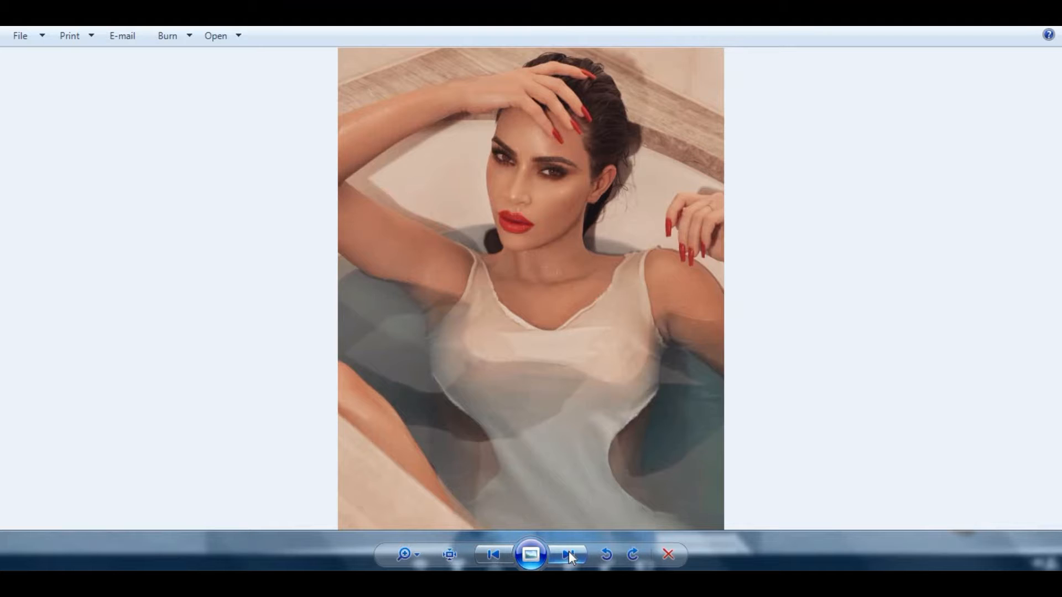
left_click(568, 552)
left_click(504, 553)
left_click(490, 559)
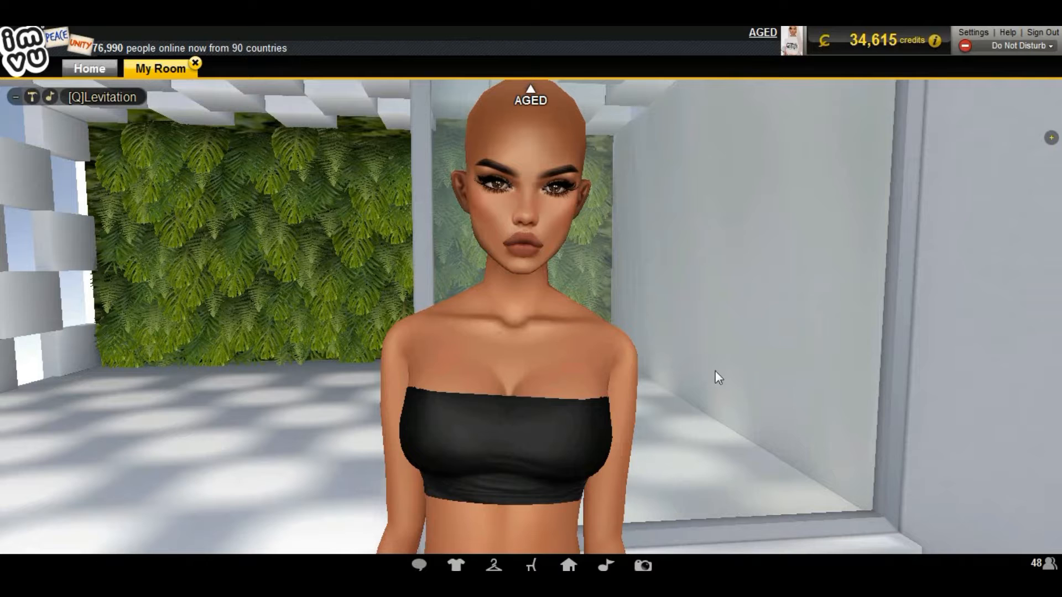
- Open the avatar wardrobe and look through the Skins category
left_click(455, 565)
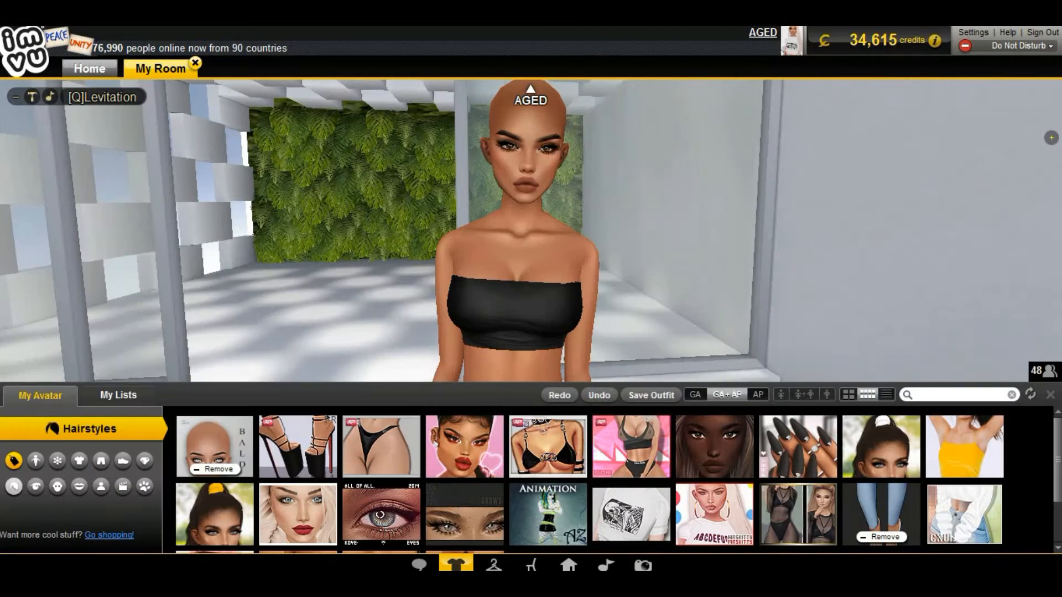
mouse_move(184, 425)
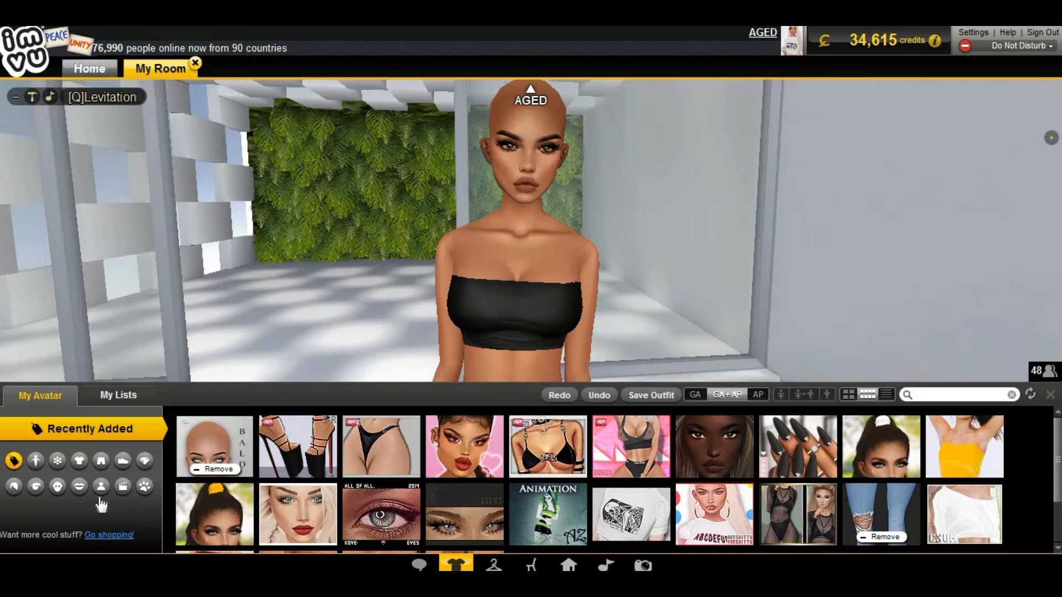
left_click(80, 486)
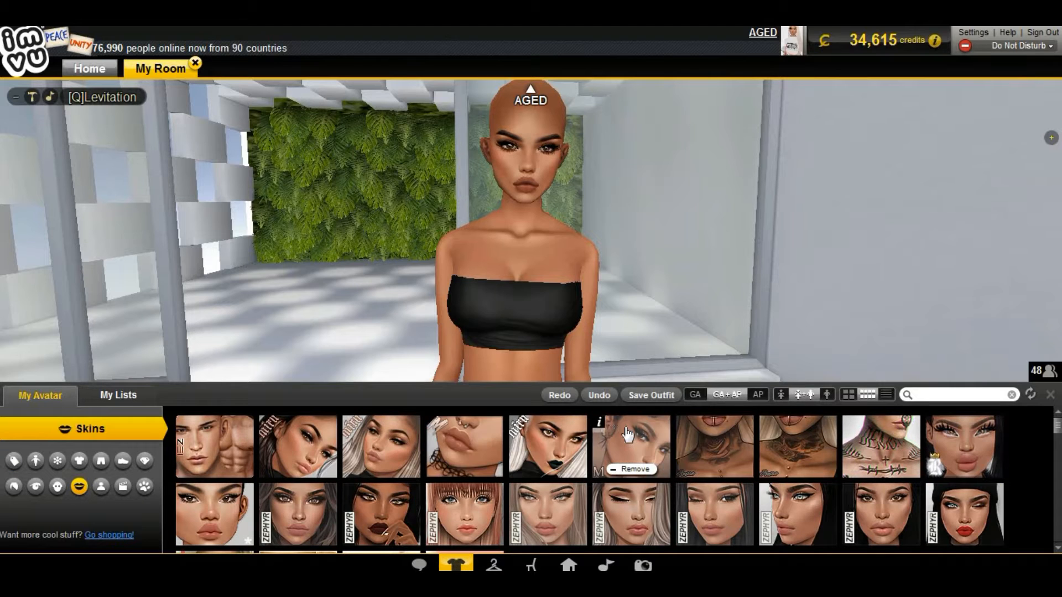
mouse_move(599, 422)
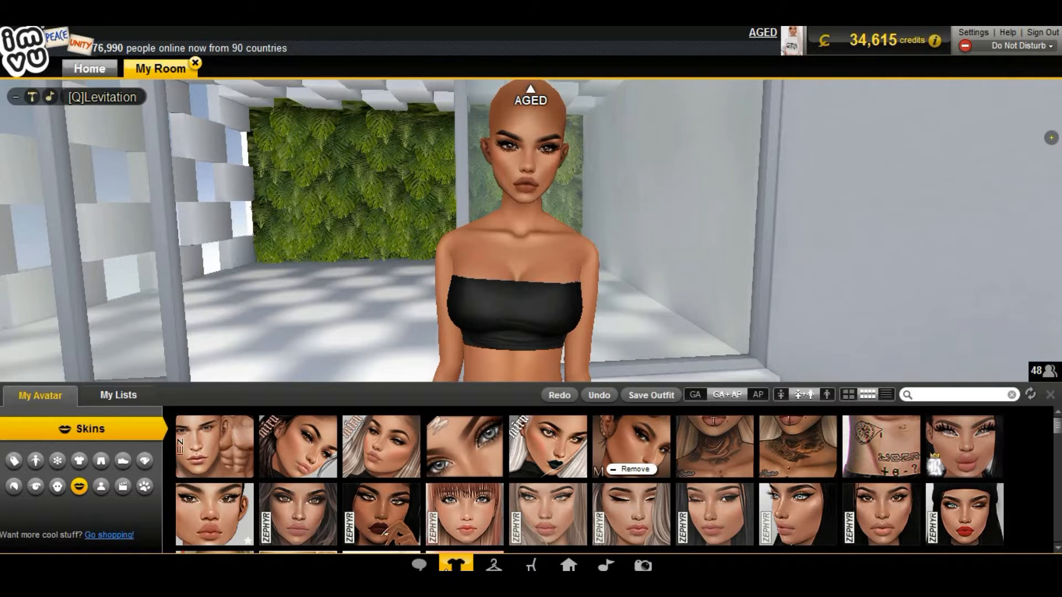
left_click(455, 564)
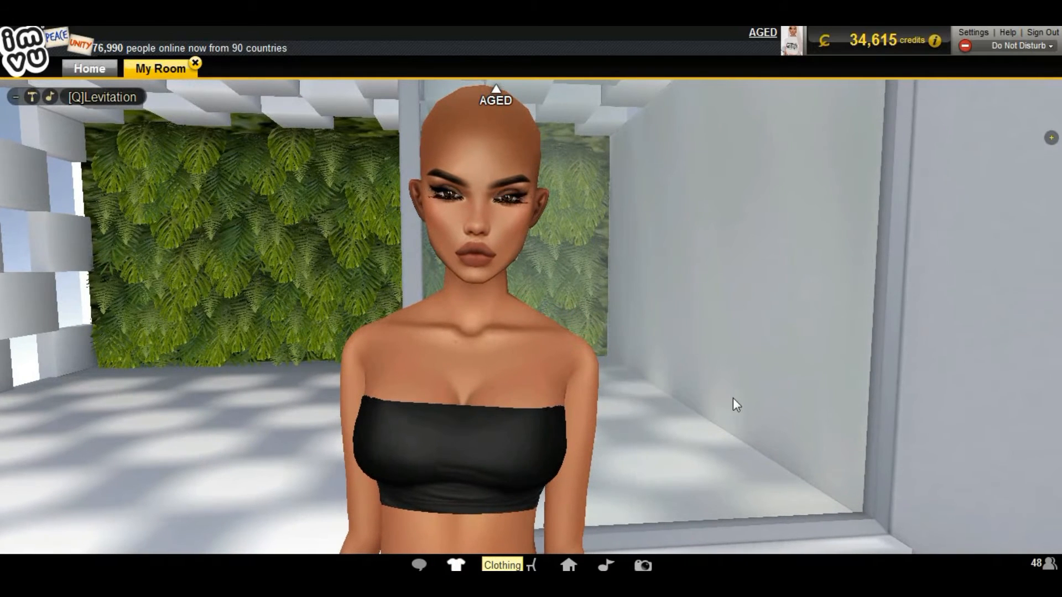
- Frame the avatar's head and shoulders and take a high-resolution snapshot without background
scroll(721, 390, "down", 3)
scroll(718, 382, "up", 5)
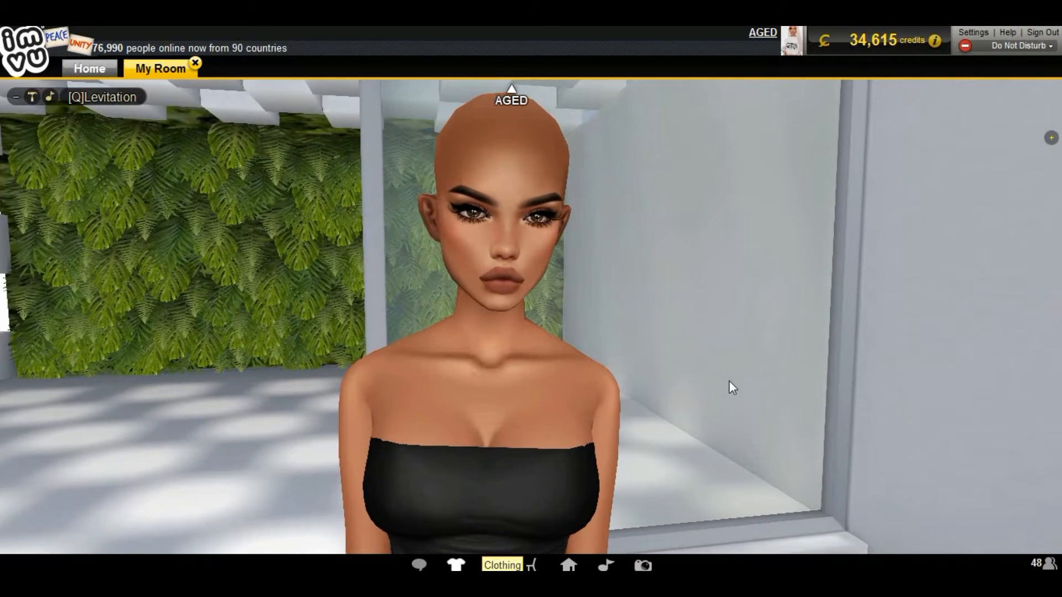
left_click_drag(729, 380, 862, 399)
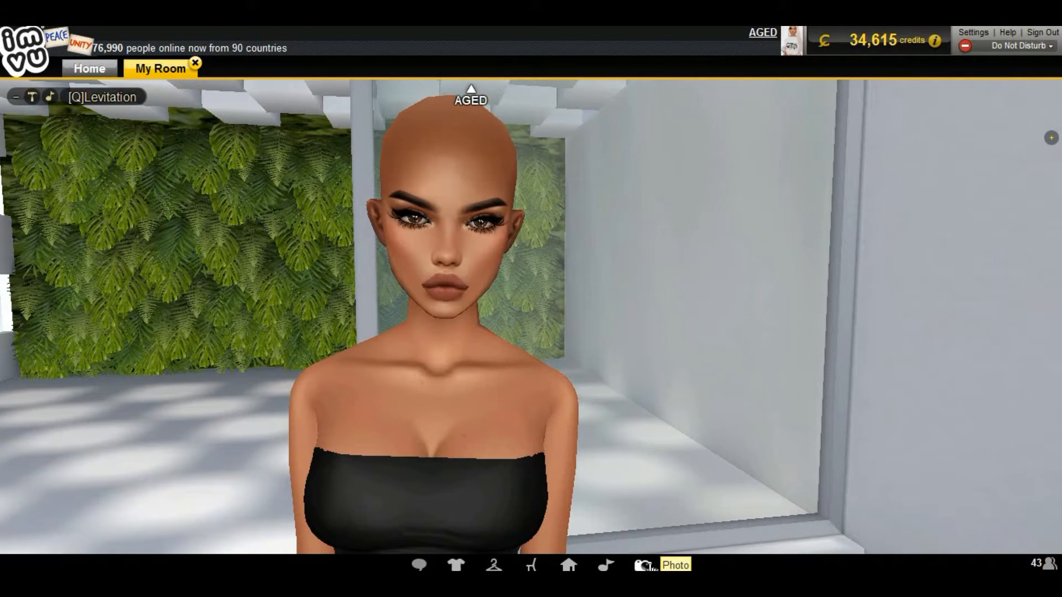
left_click(644, 565)
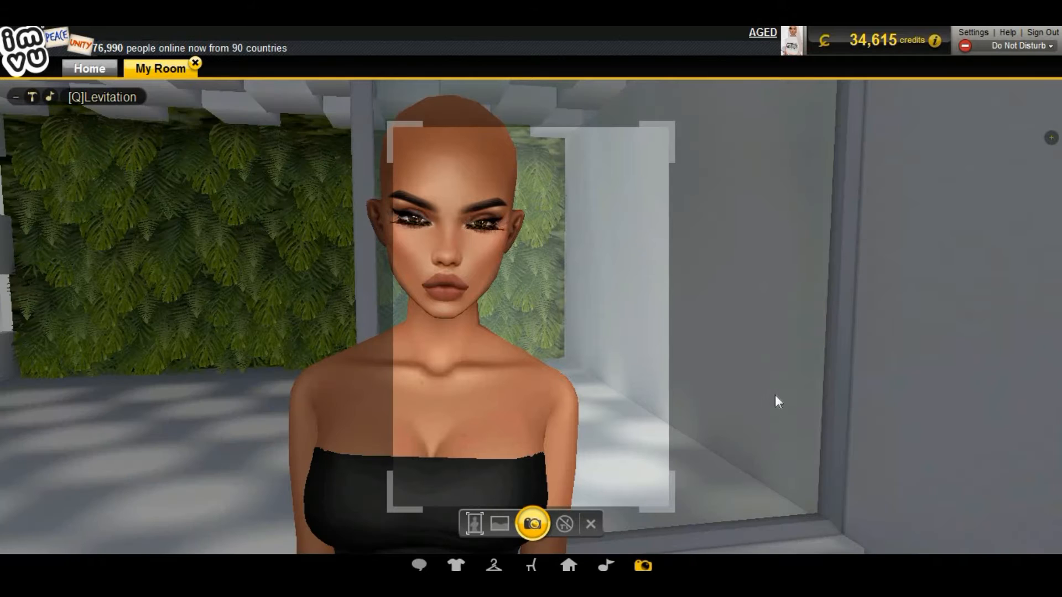
left_click_drag(792, 394, 752, 396)
scroll(752, 396, "down", 5)
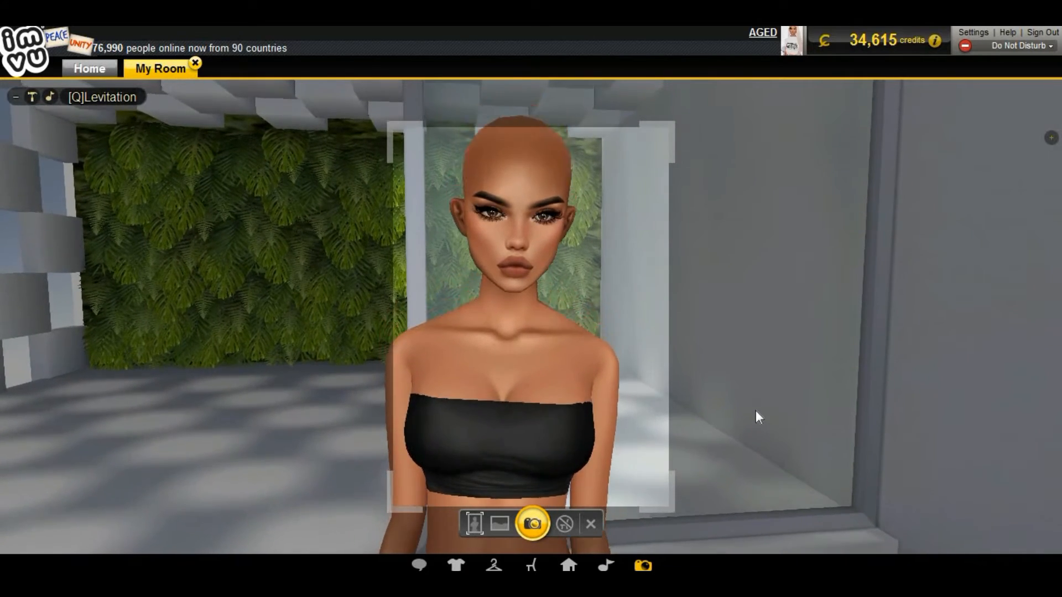
scroll(753, 414, "down", 3)
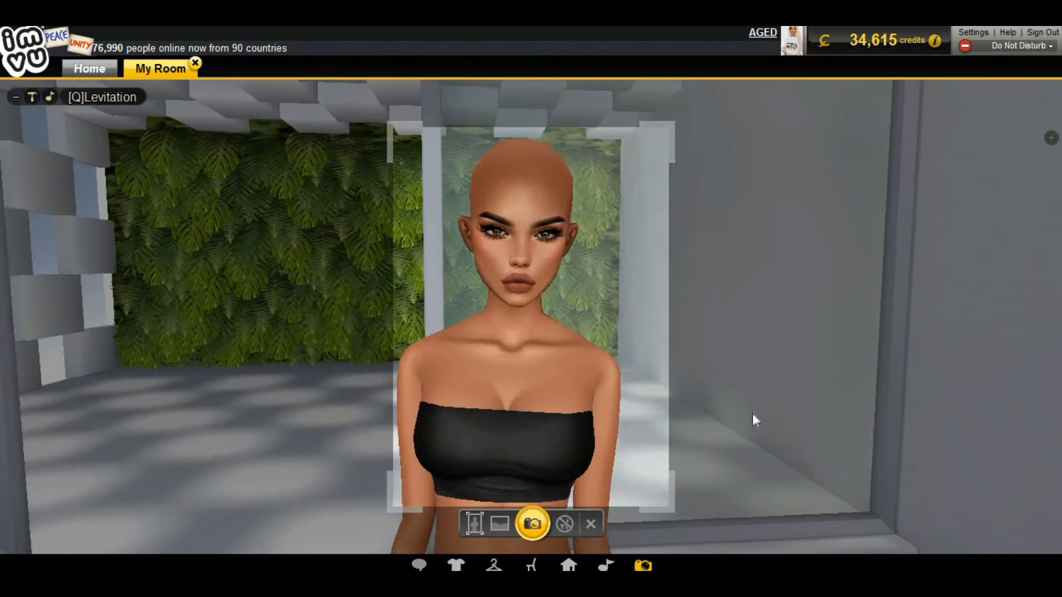
left_click_drag(816, 115, 936, 172)
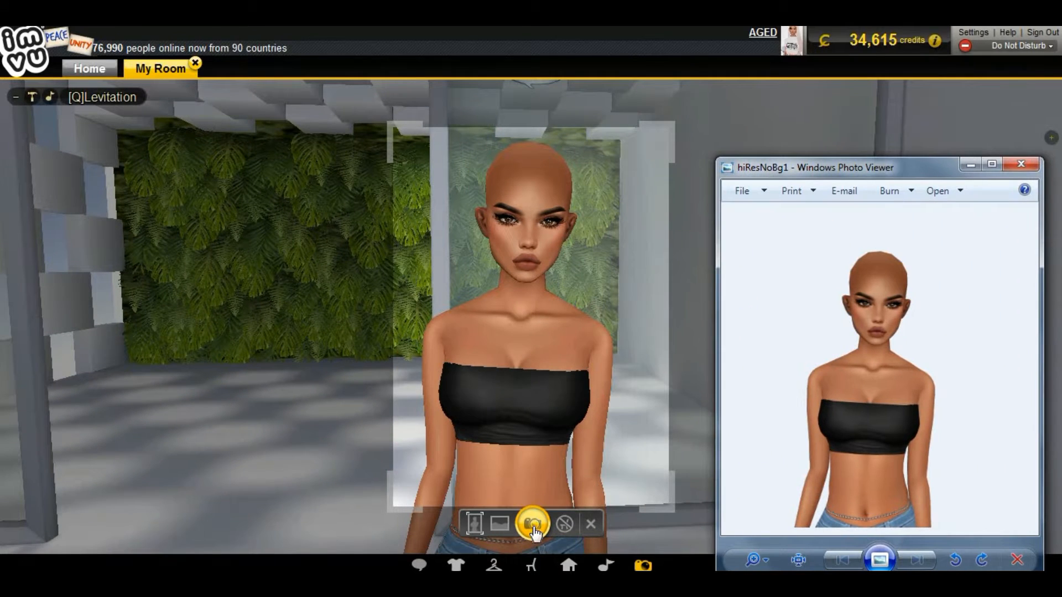
left_click(590, 527)
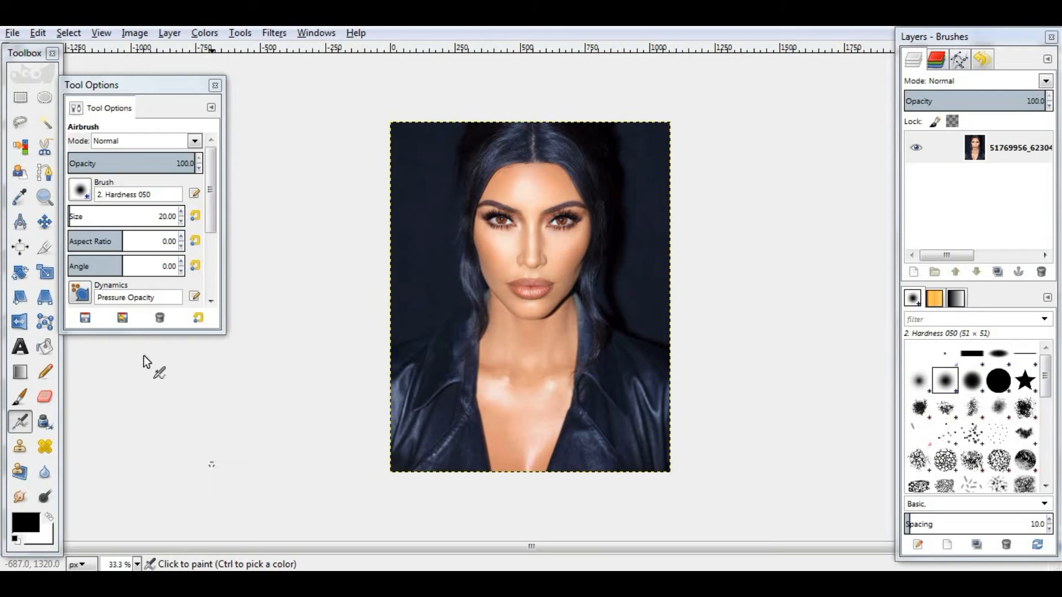
- Apply the Sharpen filter with sharpness 40 to the reference photo at 50% zoom
left_click(136, 564)
left_click(125, 492)
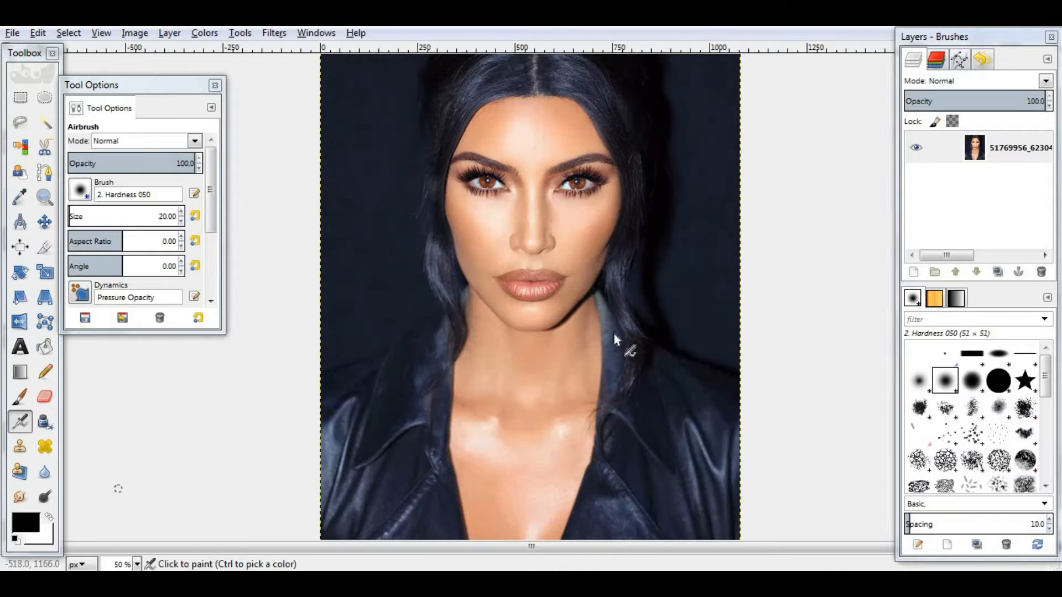
left_click(276, 33)
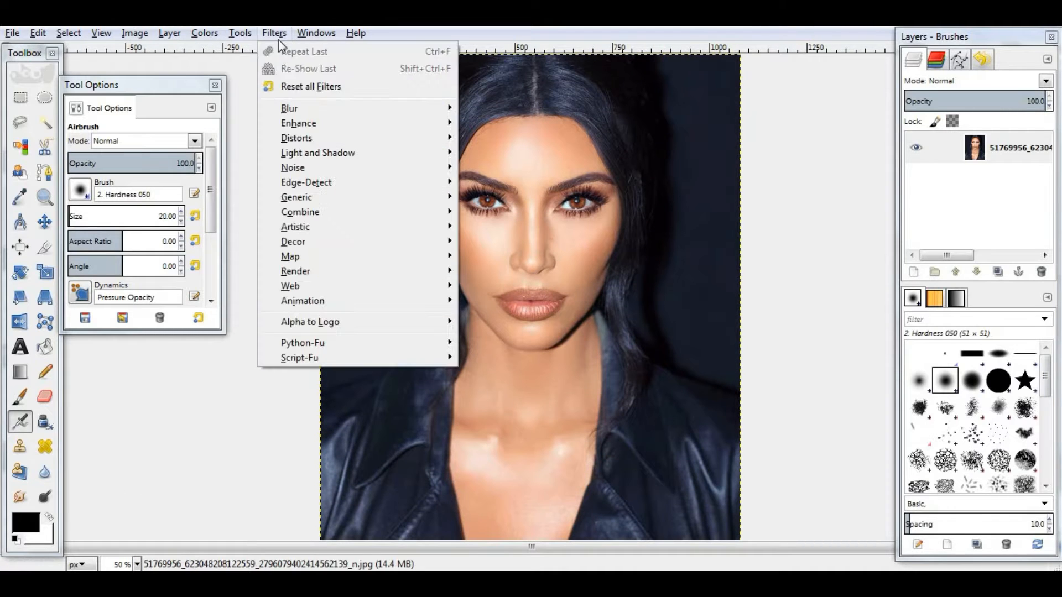
mouse_move(435, 124)
left_click(498, 212)
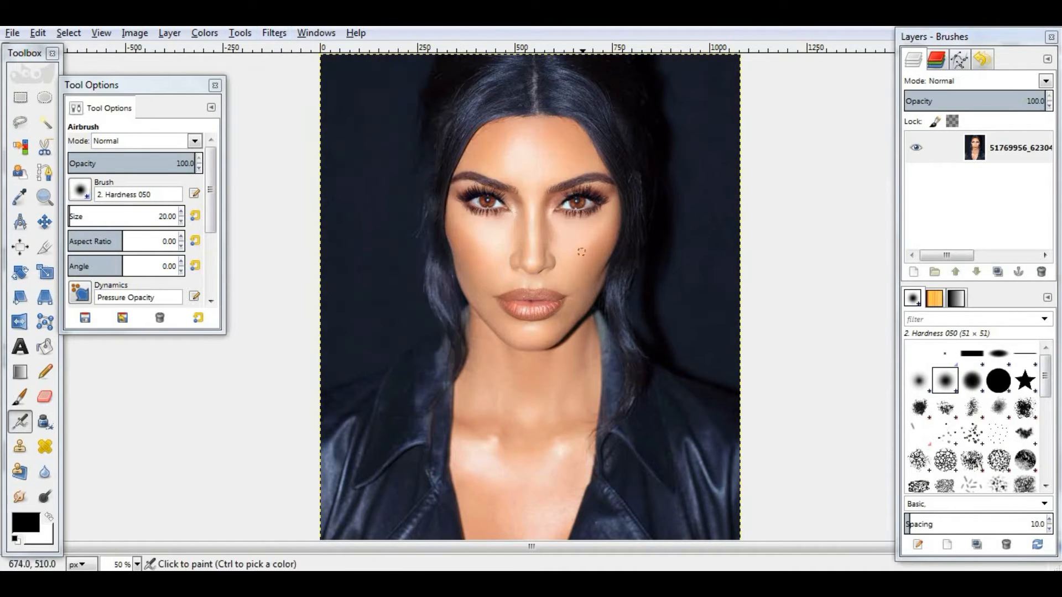
left_click(566, 393)
left_click(566, 393)
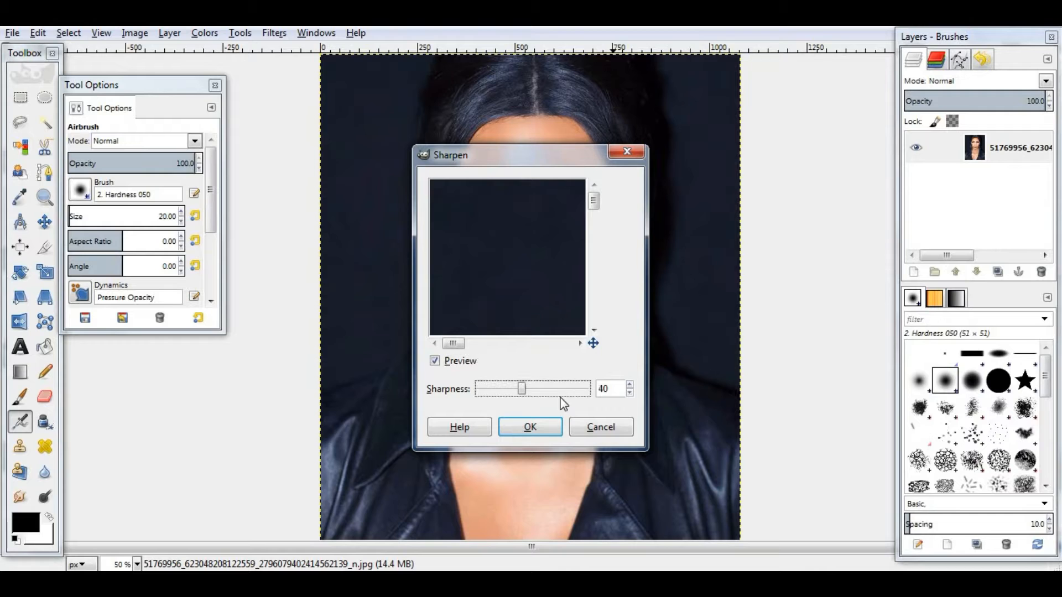
left_click(533, 428)
- Open the avatar snapshot hiResNoBg1.png as a new layer over the reference photo
key("Tab")
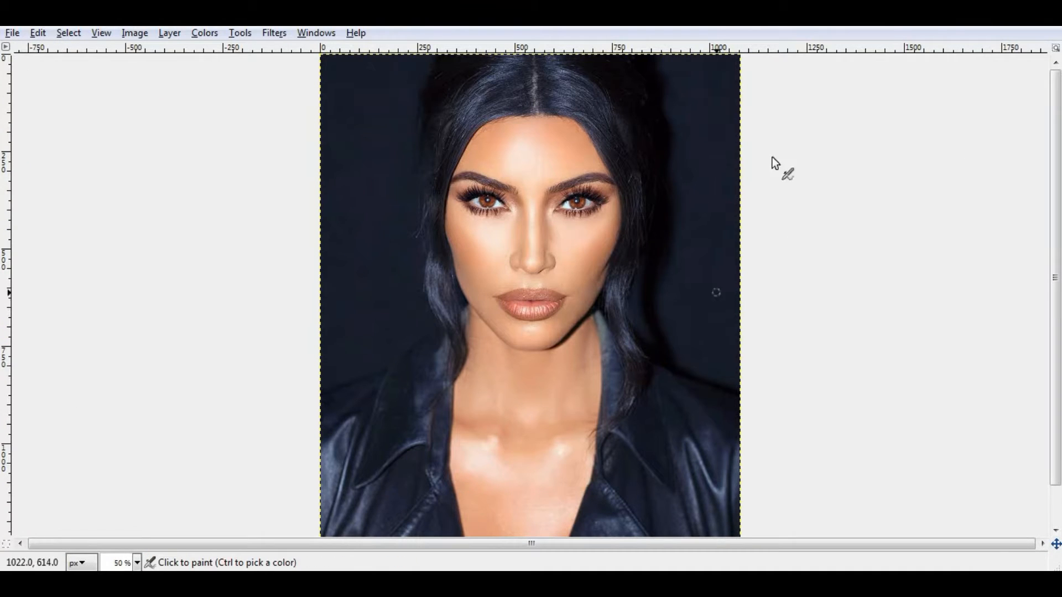
key("Tab")
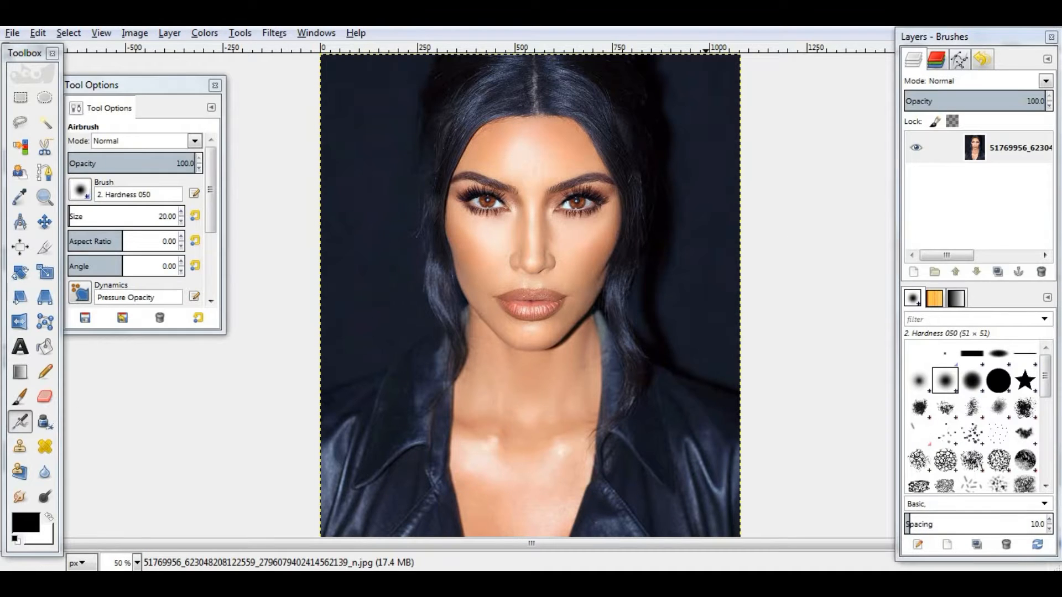
left_click(12, 33)
left_click(60, 97)
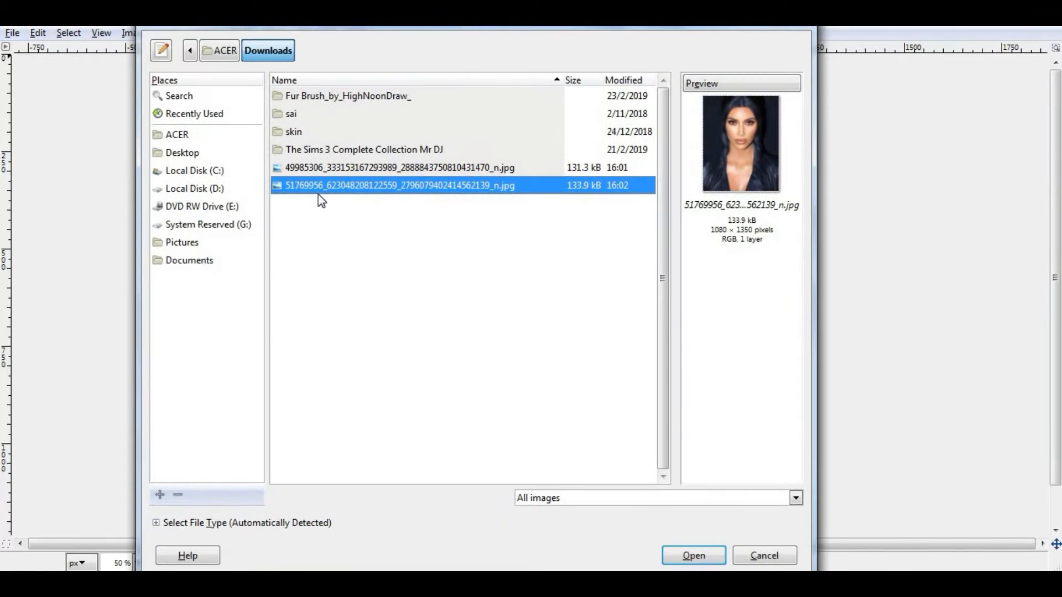
double_click(317, 193)
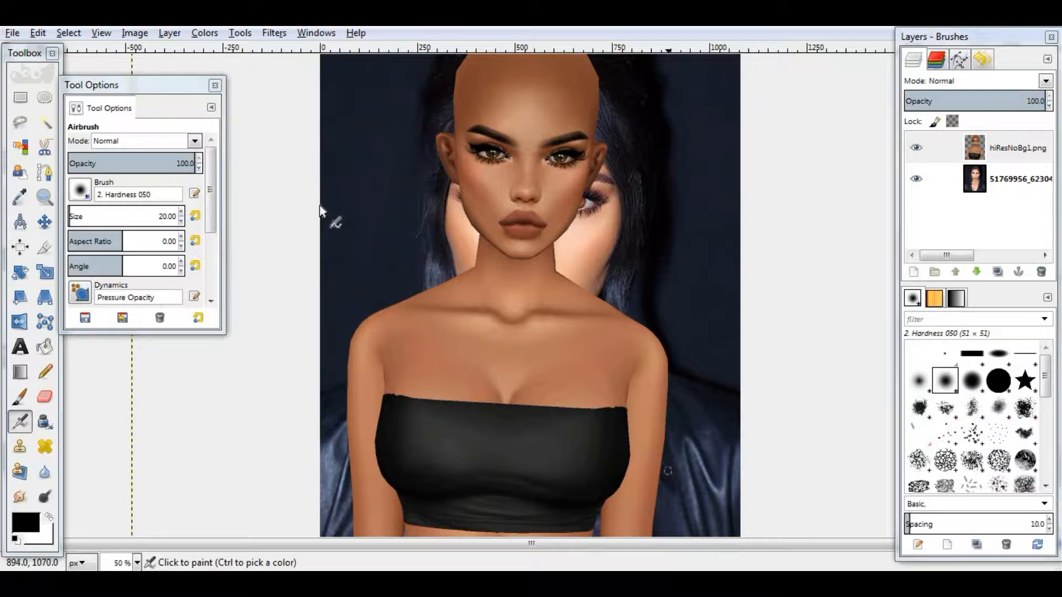
- Move the avatar layer down so its face sits over the reference photo's face
left_click(43, 221)
left_click_drag(536, 165, 532, 212)
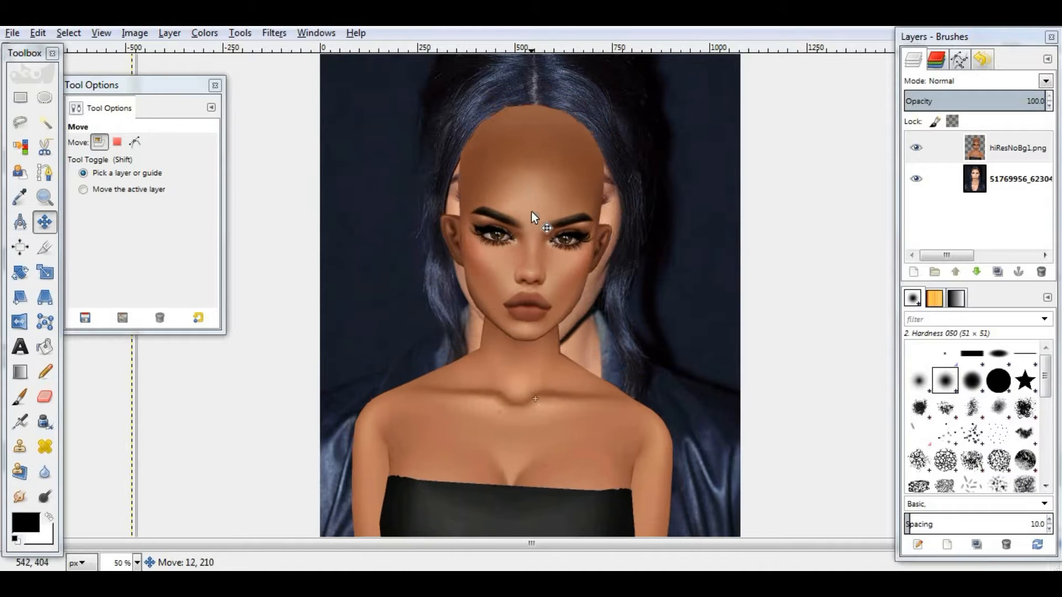
key("shift+t")
left_click(532, 211)
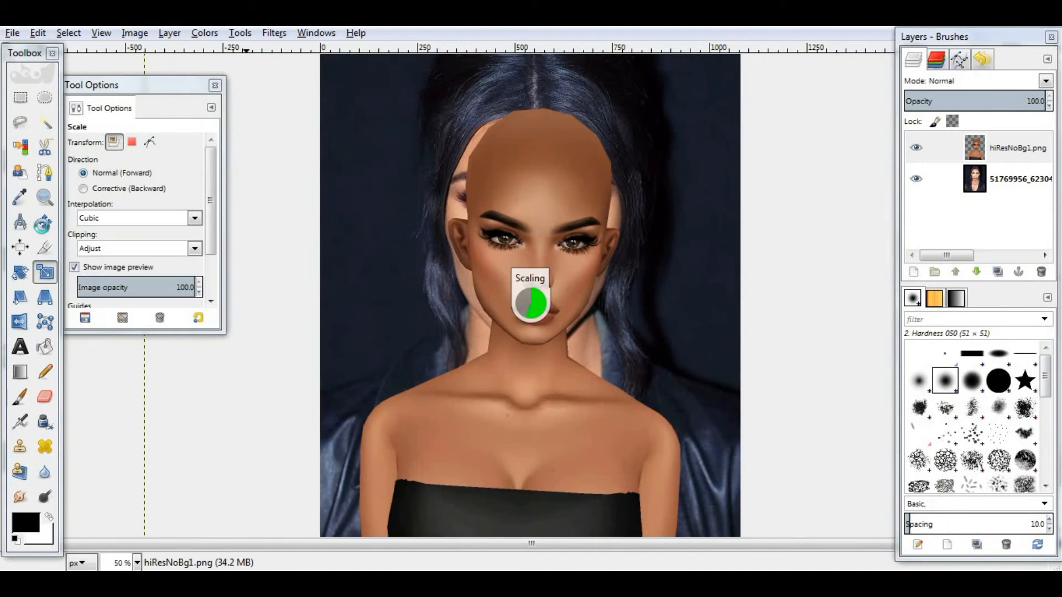
key("m")
left_click_drag(536, 271, 542, 242)
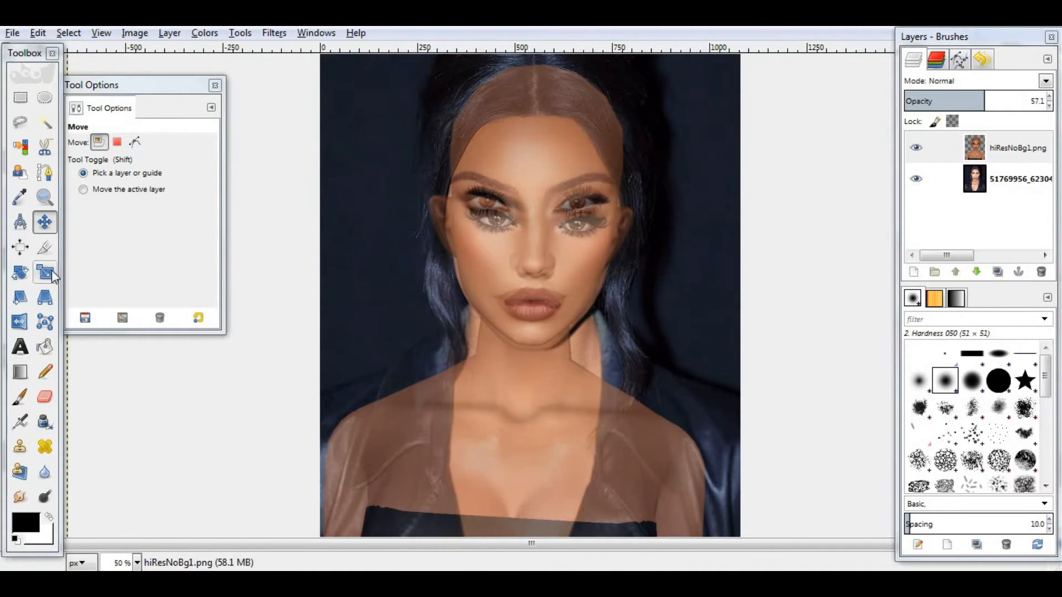
- Scale and reposition the semi-transparent avatar layer to approach the size of the reference face
left_click(44, 271)
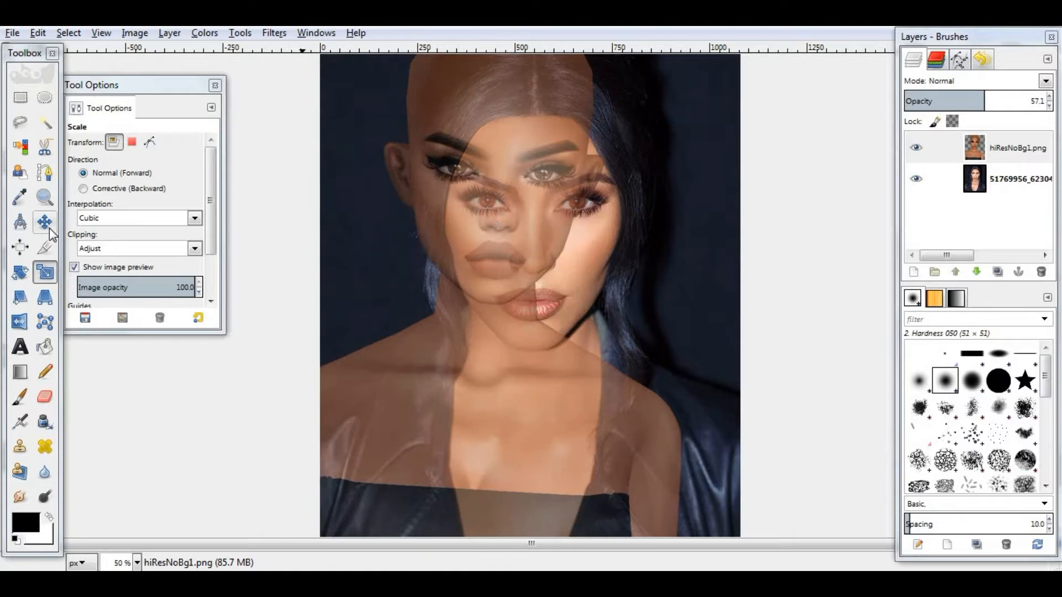
left_click(48, 228)
left_click_drag(456, 212, 489, 256)
left_click(44, 272)
left_click_drag(554, 407, 592, 368)
left_click_drag(369, 275, 326, 235)
left_click(185, 303)
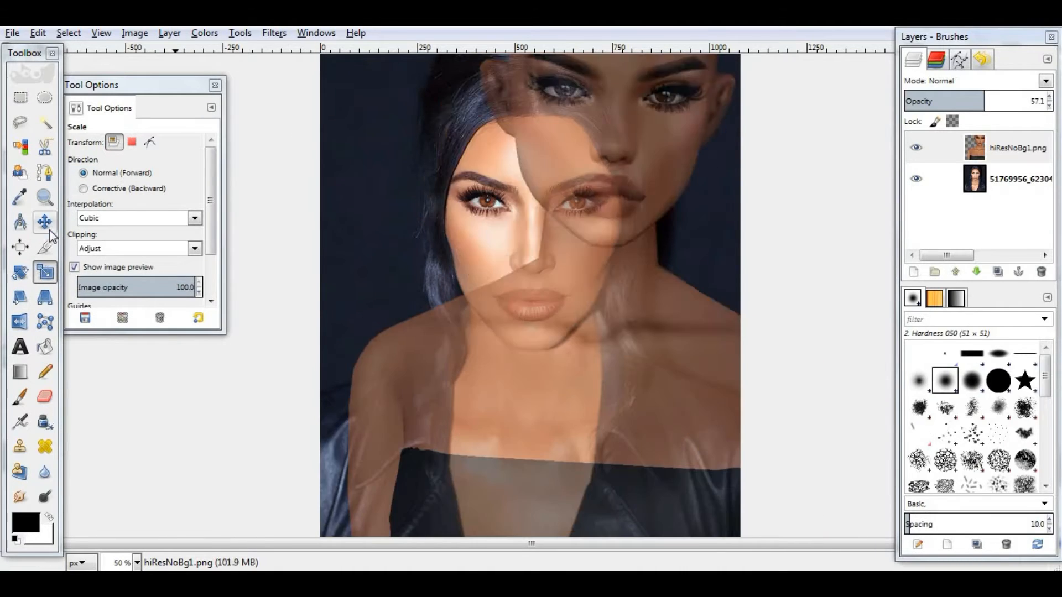
- Rescale and move the avatar layer again so its eyes and lips line up with the reference face
left_click(46, 224)
left_click_drag(624, 197, 556, 264)
key("shift+s")
left_click(621, 200)
key("Return")
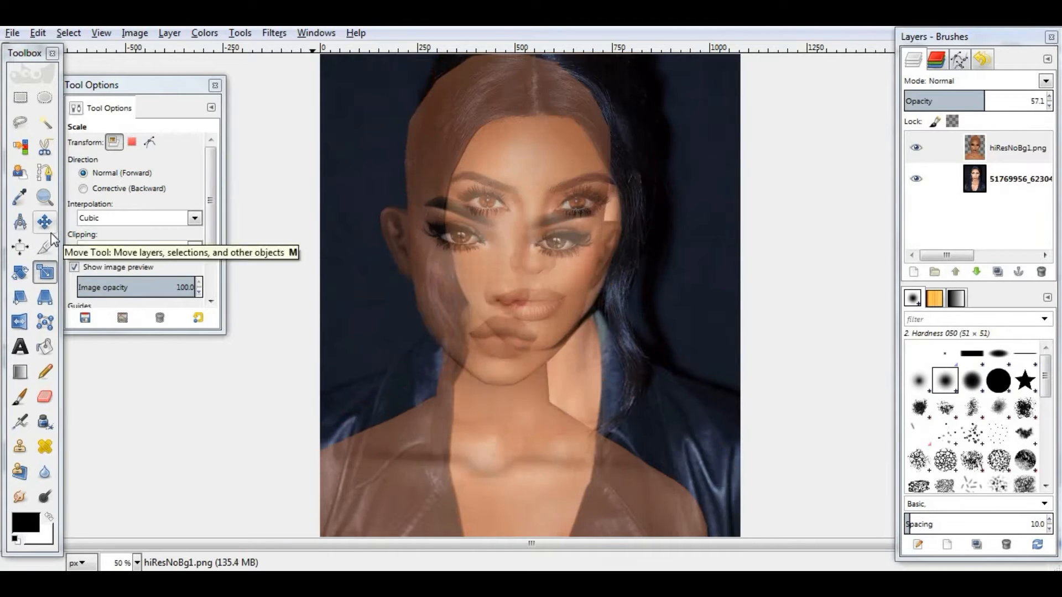
left_click(45, 224)
left_click_drag(509, 299, 539, 310)
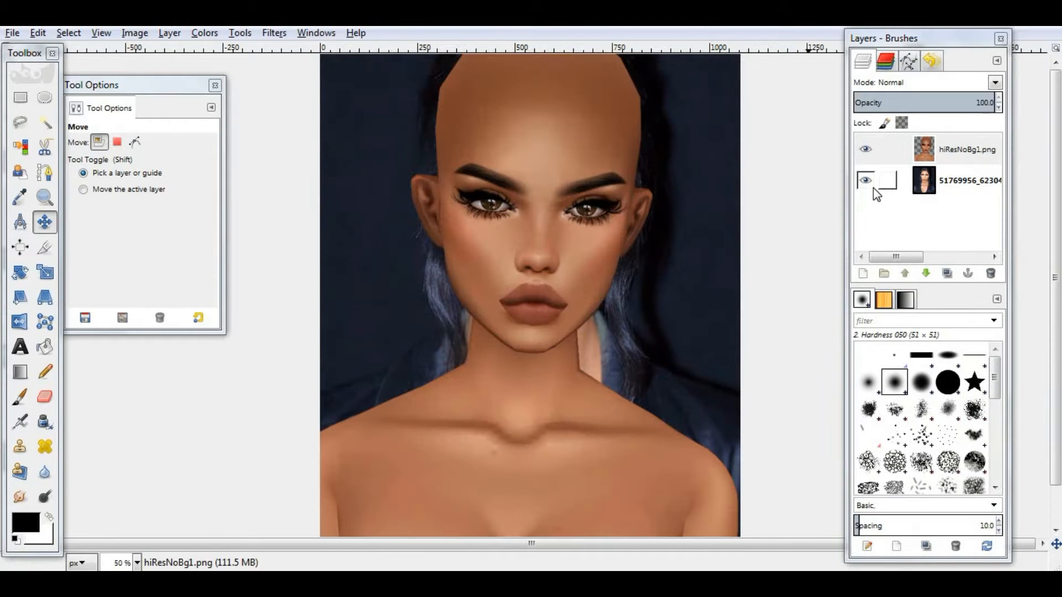
- Hide the reference layer and crop only the avatar layer to its head and neck area
left_click(866, 181)
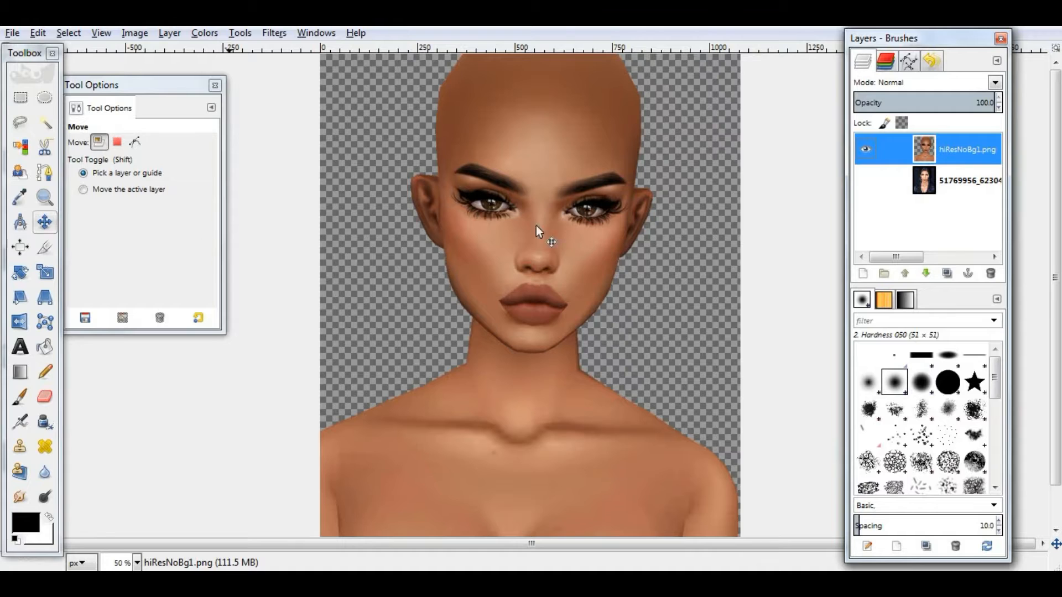
left_click_drag(536, 231, 524, 292)
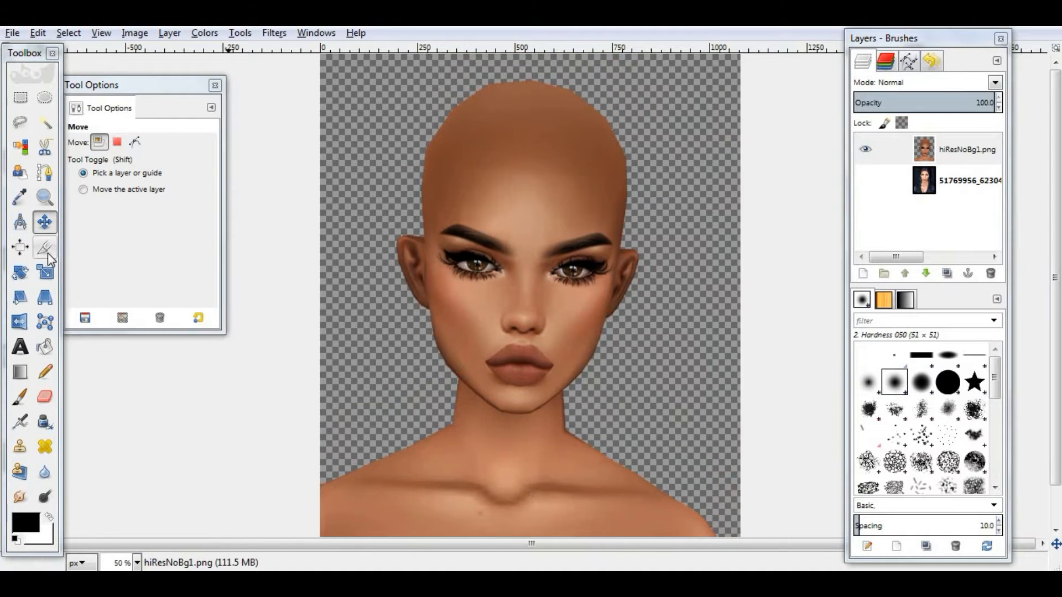
left_click(46, 250)
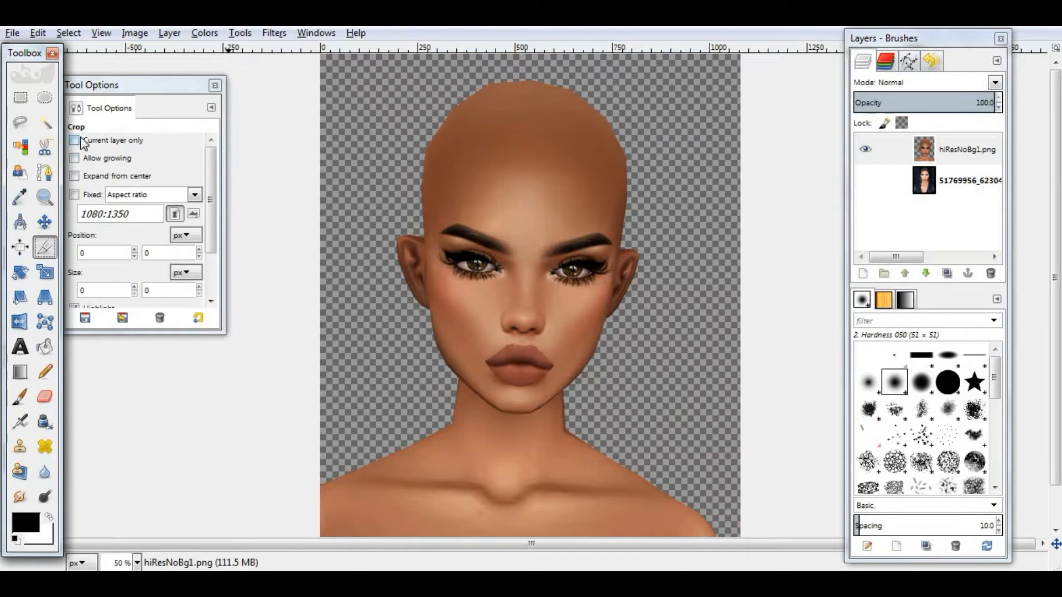
left_click(81, 141)
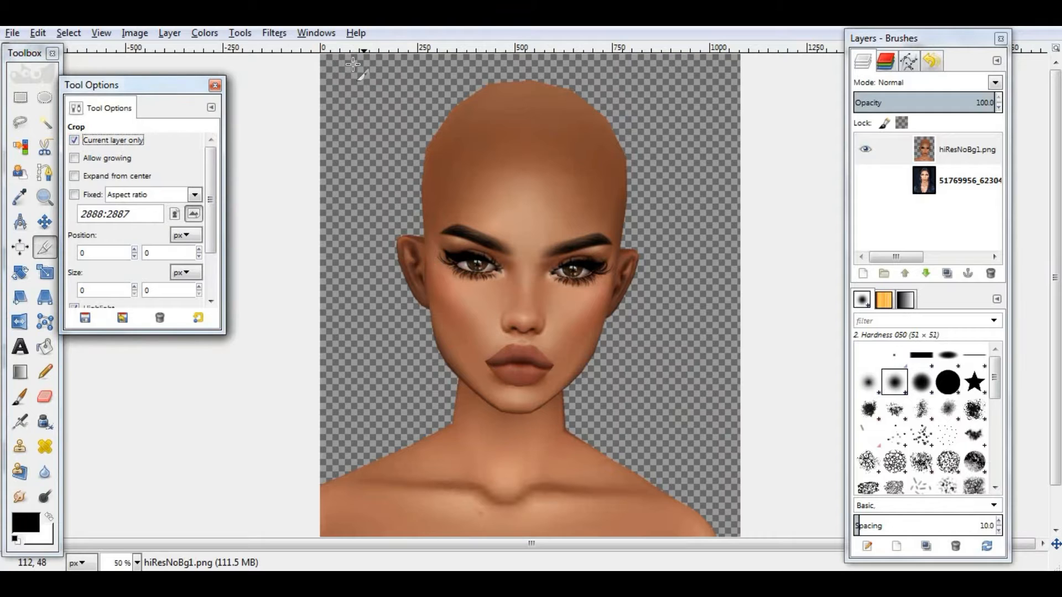
left_click_drag(353, 65, 677, 419)
key("Return")
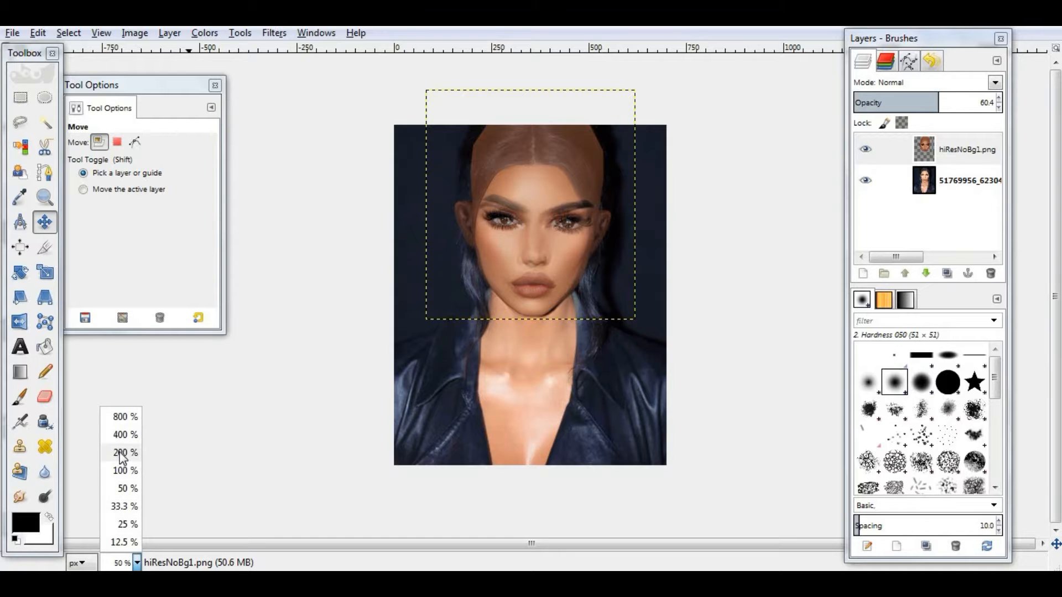
- Nudge the cropped avatar head slightly to align with the reference face at close zoom
left_click(123, 451)
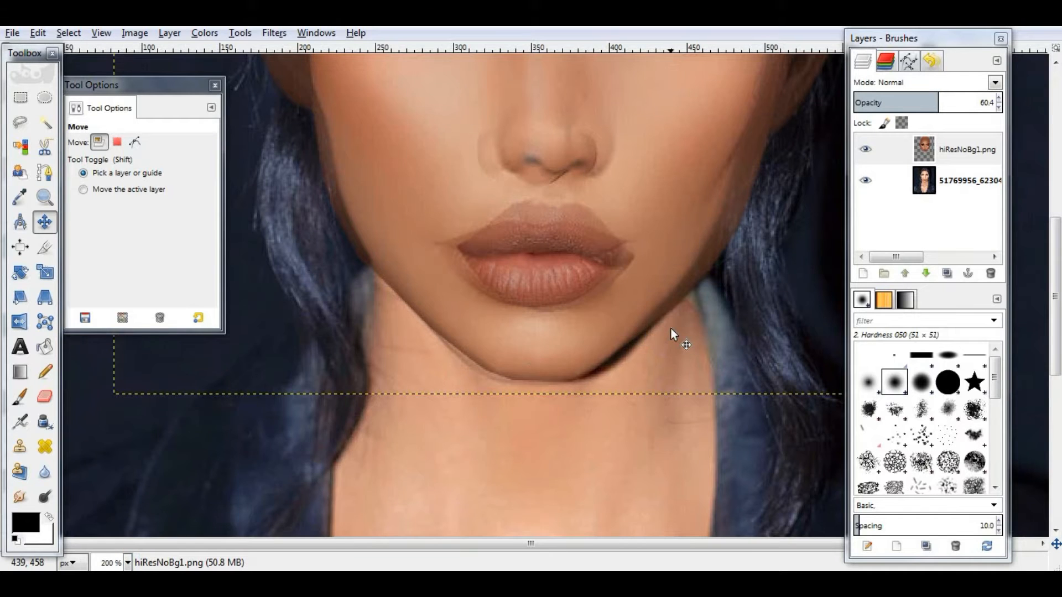
scroll(671, 329, "up", 3)
scroll(613, 313, "up", 3)
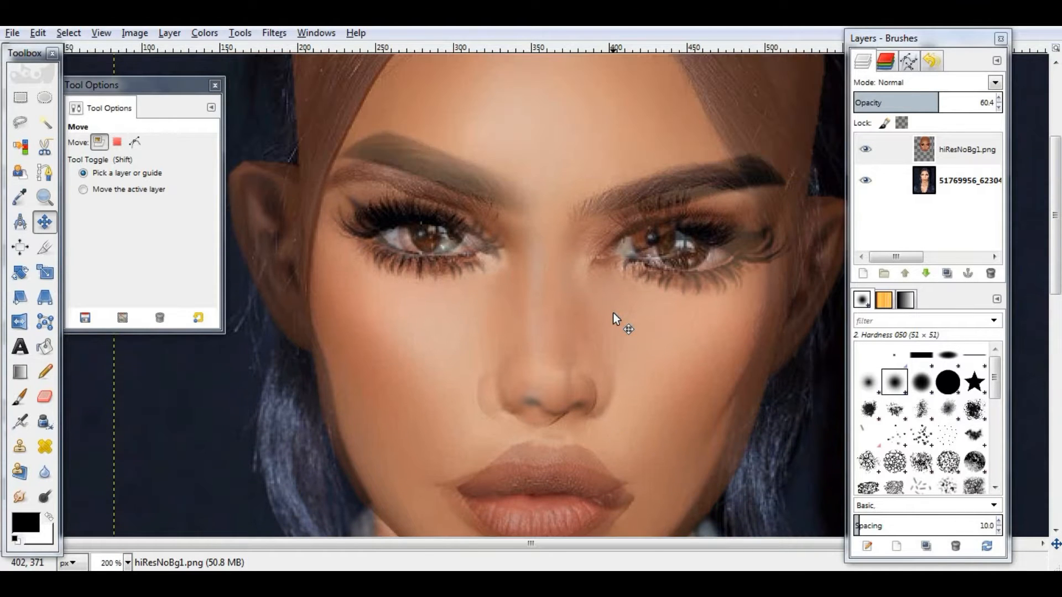
scroll(613, 313, "up", 3)
scroll(613, 313, "down", 12)
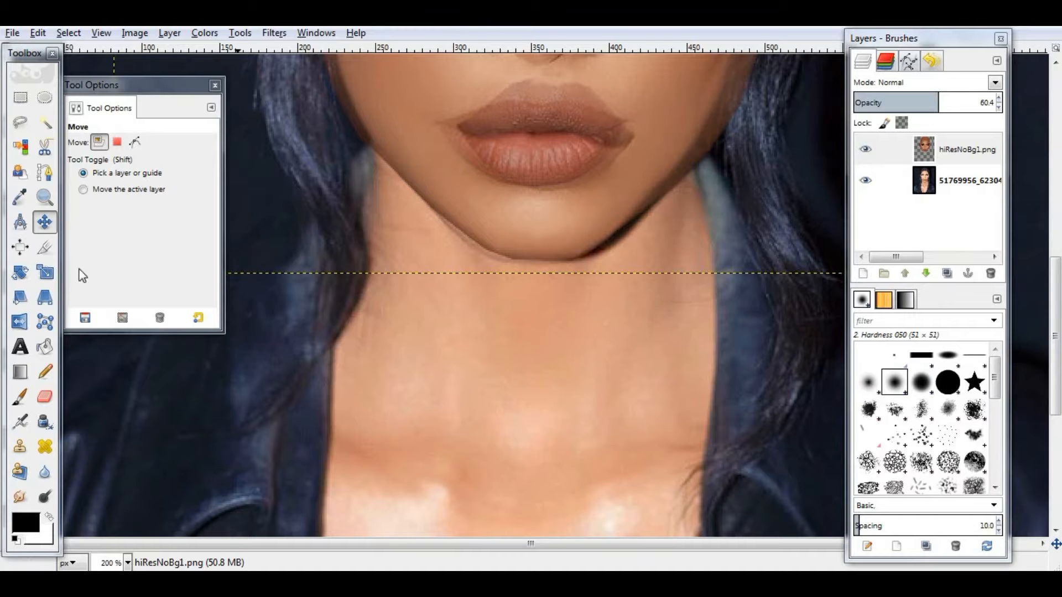
left_click_drag(561, 217, 560, 225)
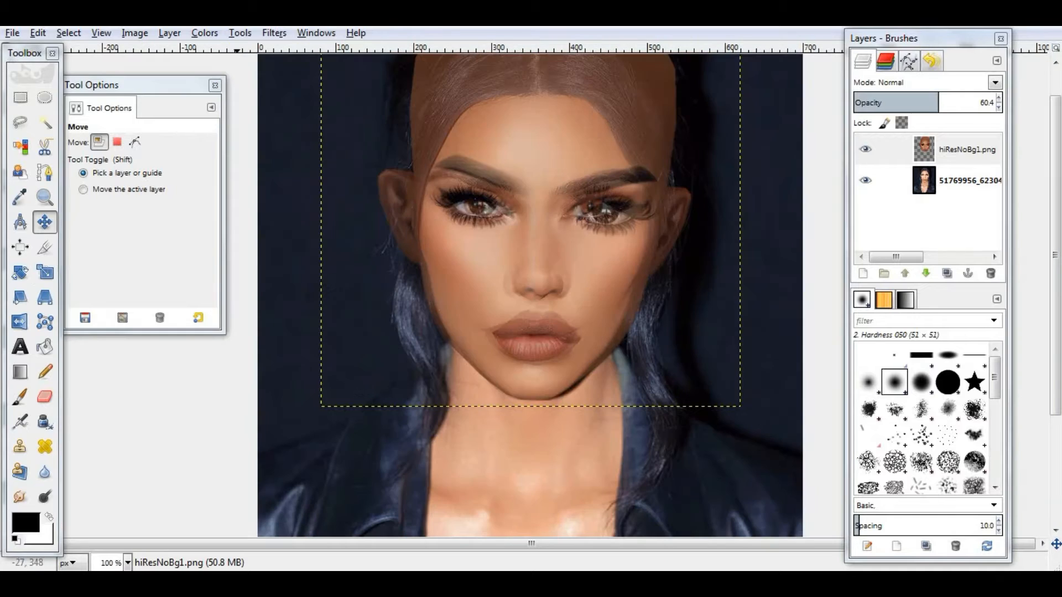
- Scale the avatar head with the aspect unlinked to about 518 × 592 px to fit the reference face
left_click(45, 272)
left_click(332, 293)
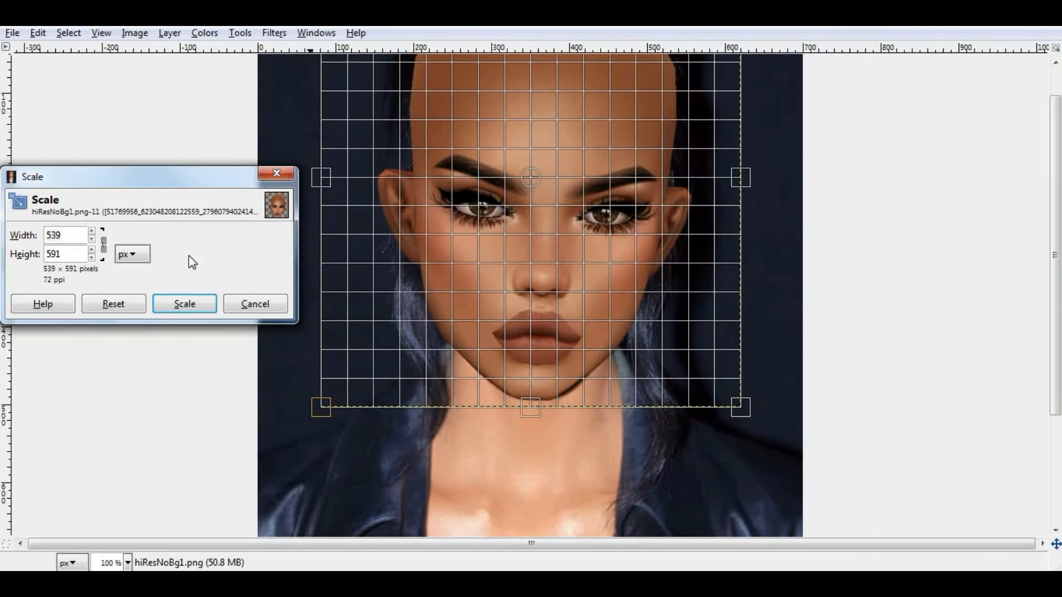
left_click(103, 252)
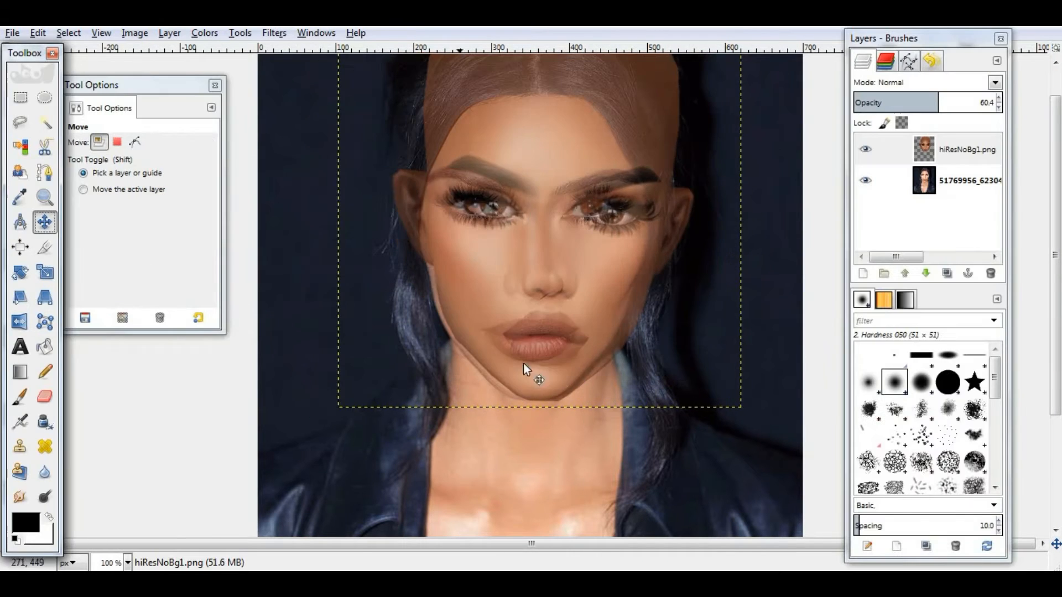
left_click_drag(538, 370, 541, 374)
key("shift+t")
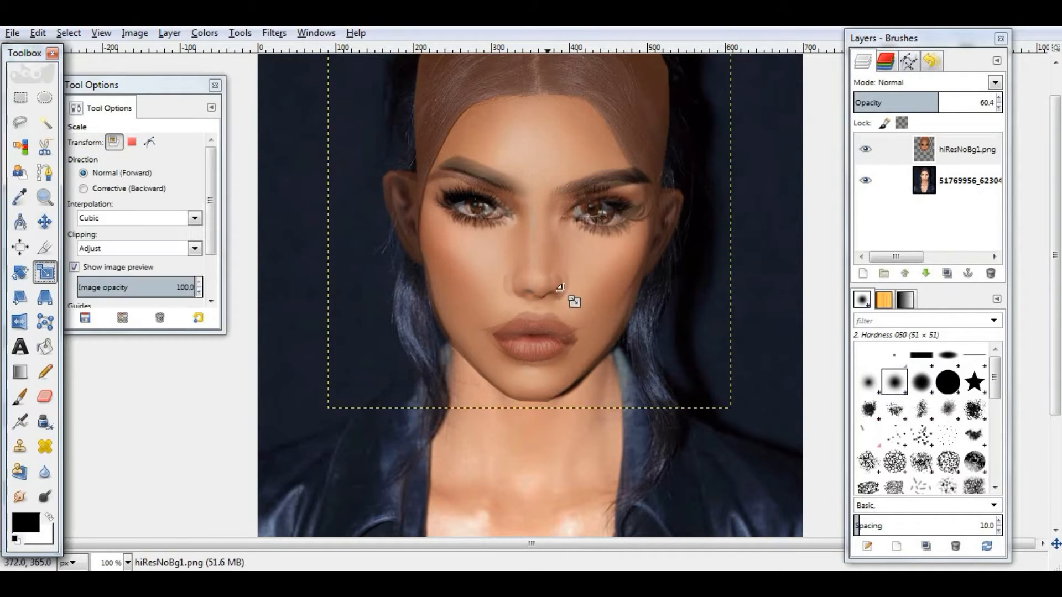
left_click(572, 296)
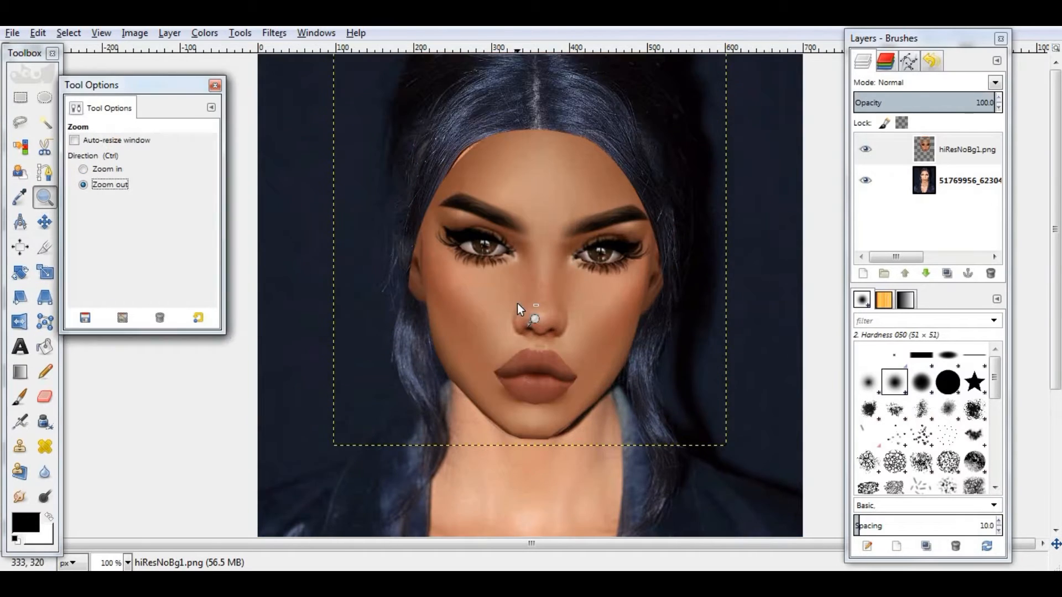
key("minus")
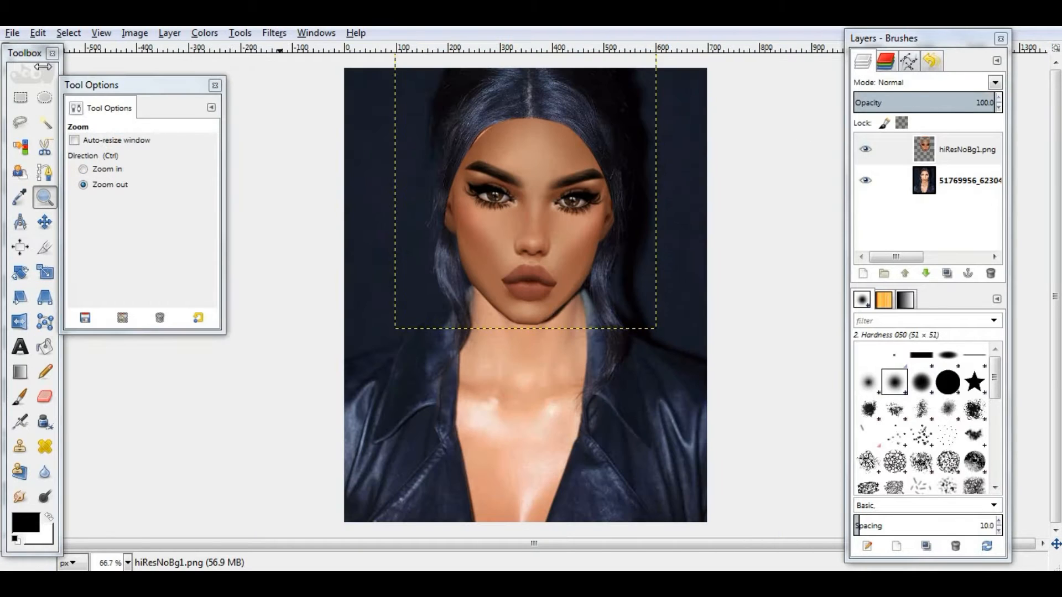
key("m")
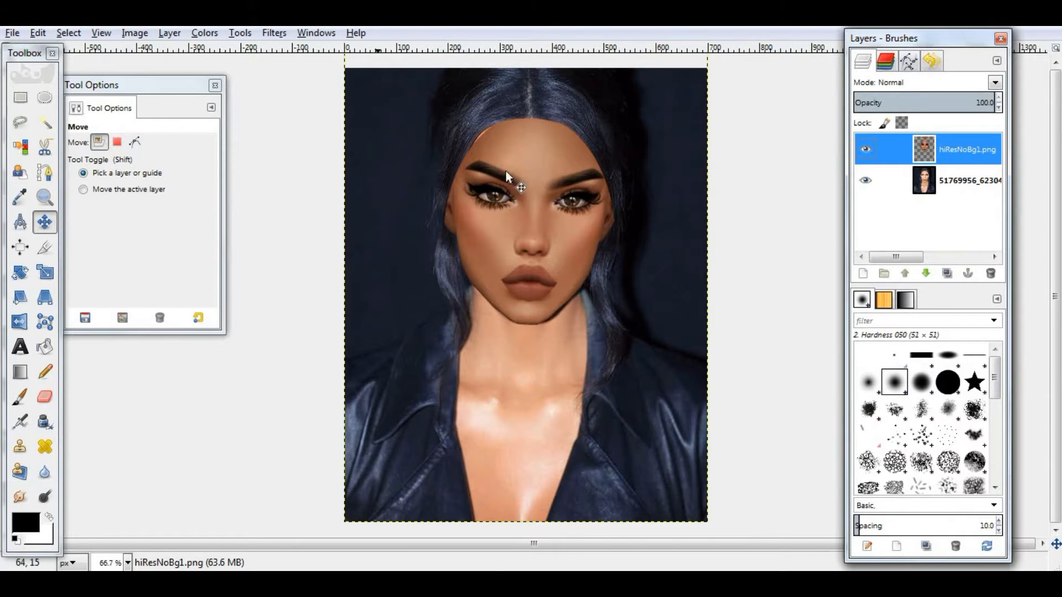
- Adjust the avatar layer's tones with a Curves adjustment
left_click(204, 33)
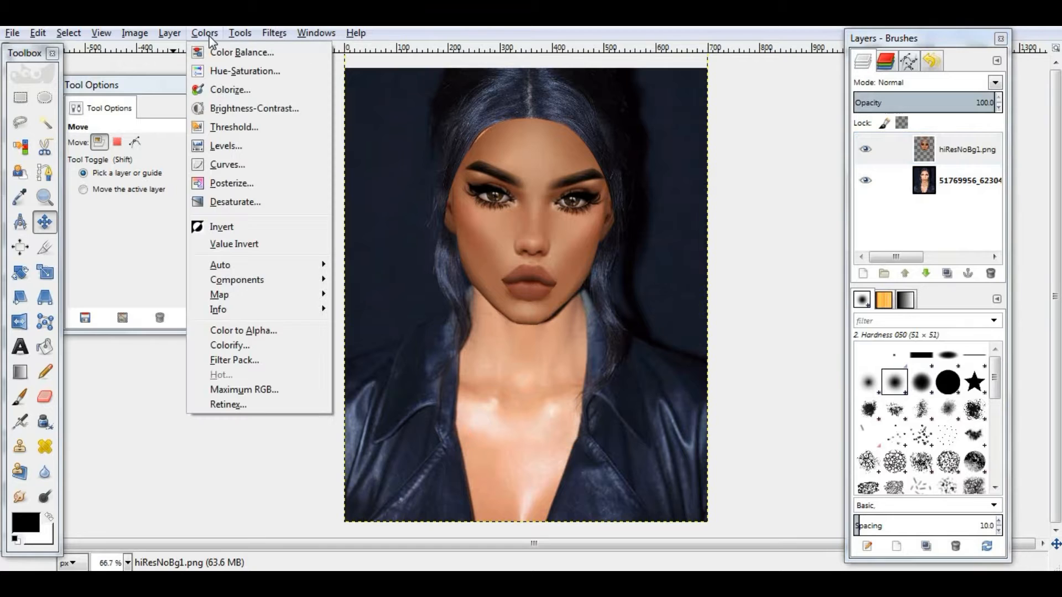
left_click(217, 165)
left_click_drag(216, 183, 204, 157)
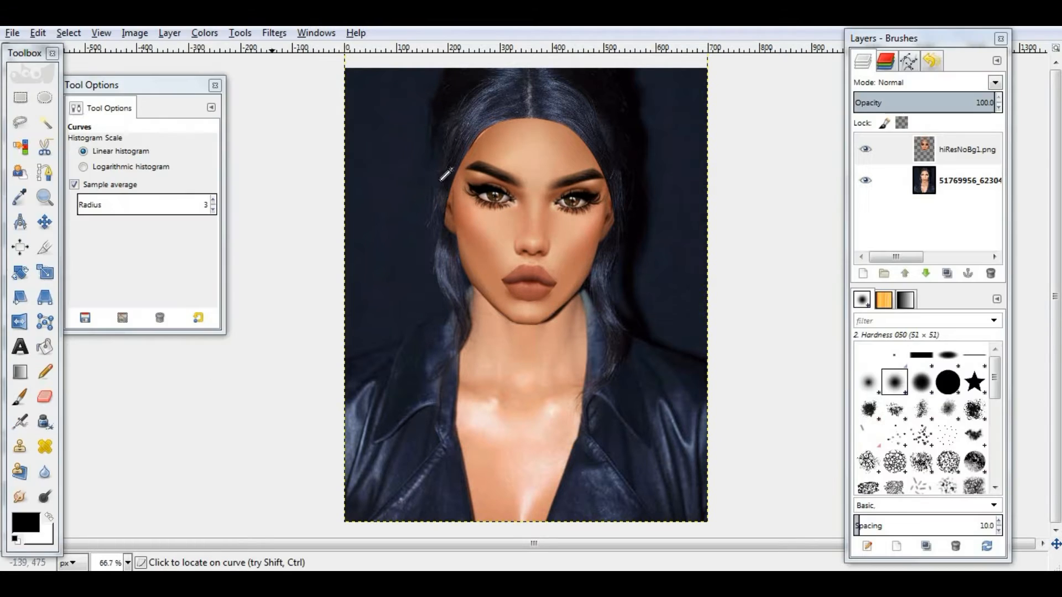
key("m")
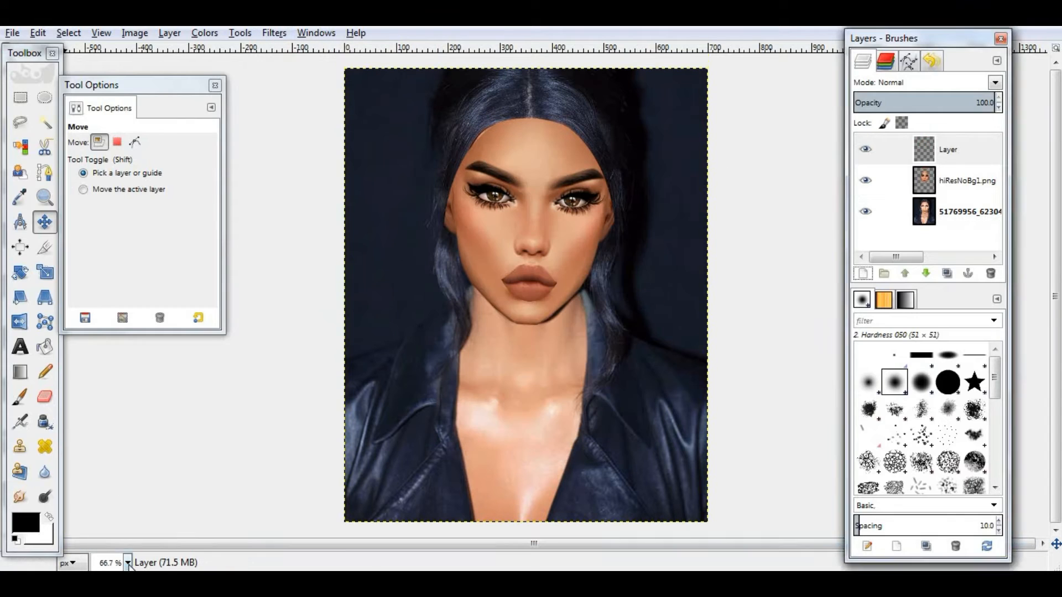
- Choose the Hardness 075 brush and free-select the neck and chest area below the avatar's jawline
left_click(128, 564)
left_click(113, 462)
scroll(303, 403, "down", 1)
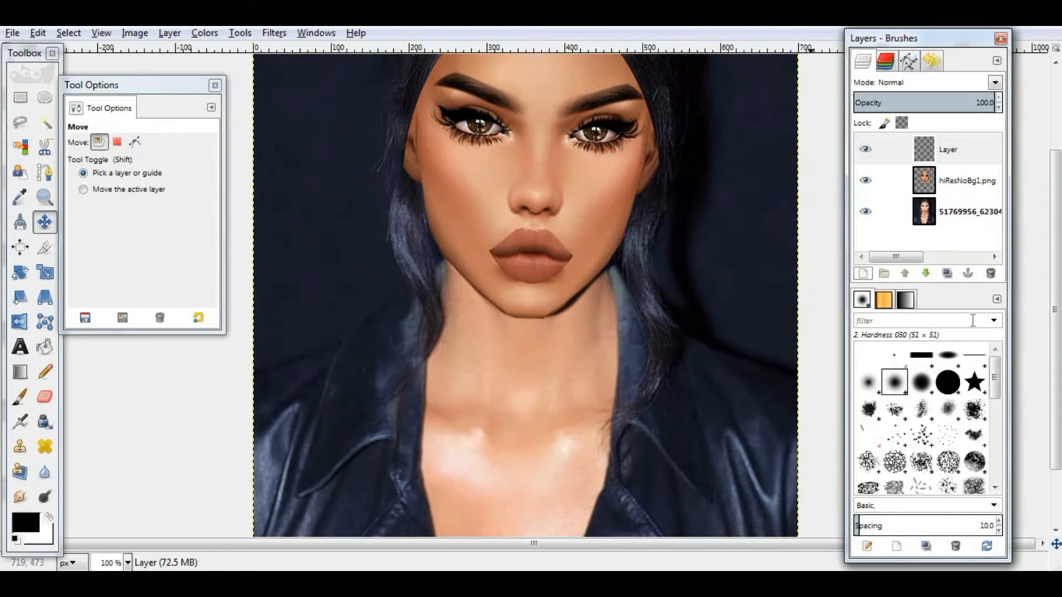
left_click(921, 382)
key("f")
left_click(444, 258)
left_click(501, 311)
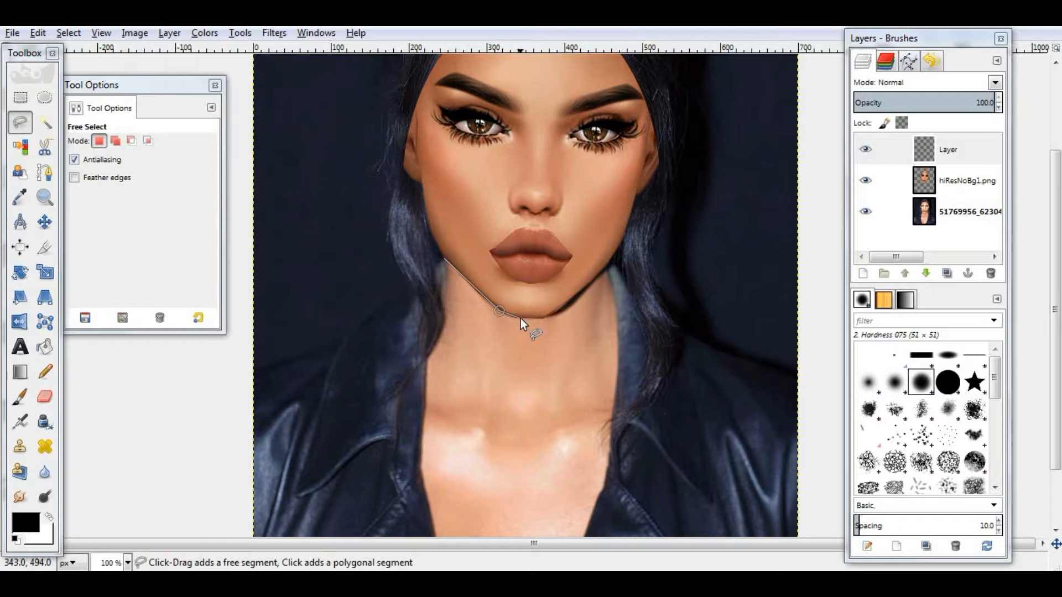
left_click(520, 318)
left_click(567, 304)
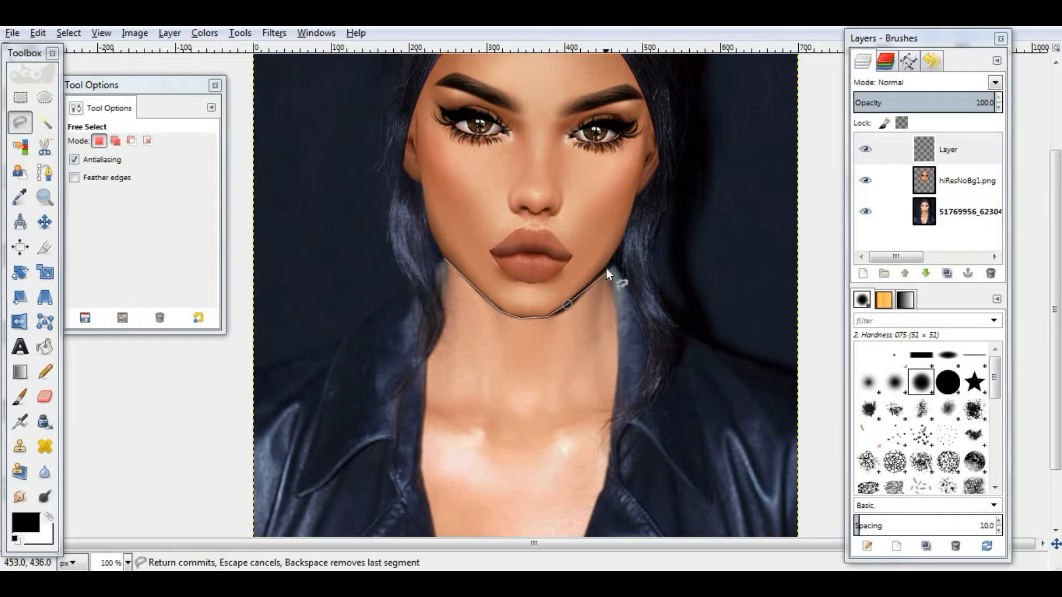
left_click(424, 491)
left_click(419, 458)
left_click(426, 353)
left_click(441, 325)
left_click(439, 297)
left_click(443, 258)
- Airbrush a dark shadow under the jaw with brush size about 157, then remove the selection
left_click(21, 422)
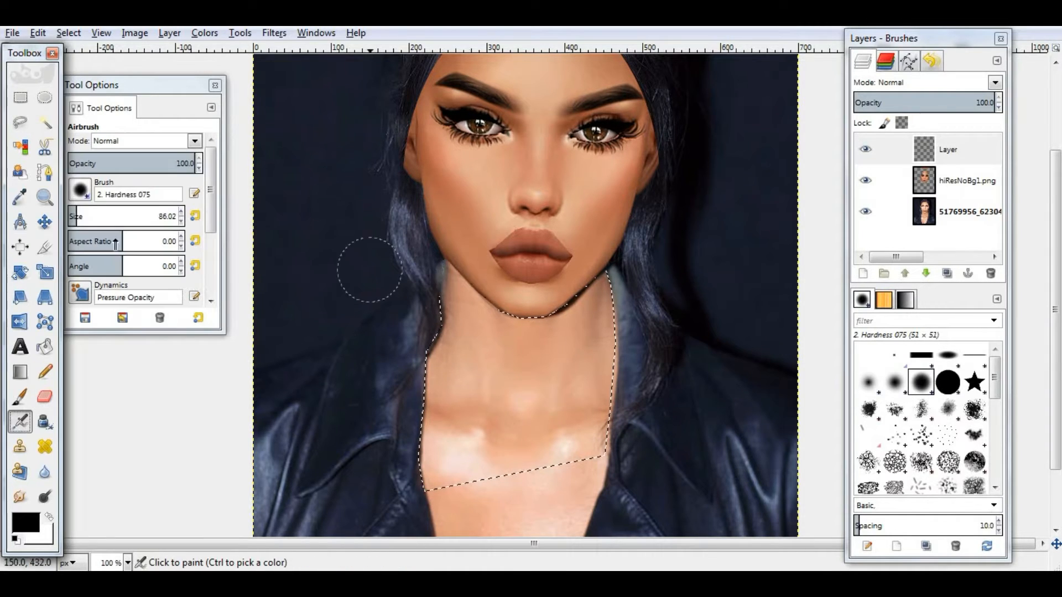
left_click(84, 213)
mouse_move(469, 272)
left_mouse_down()
mouse_move(504, 292)
mouse_move(548, 293)
mouse_move(522, 320)
mouse_move(468, 263)
mouse_move(544, 339)
left_mouse_up()
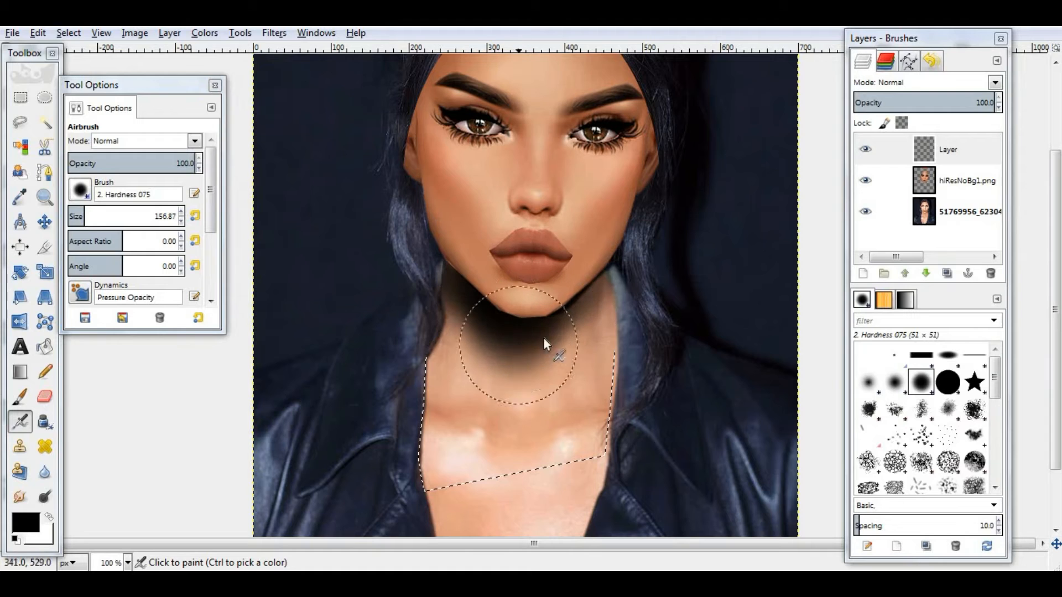
left_click(69, 33)
left_click(83, 70)
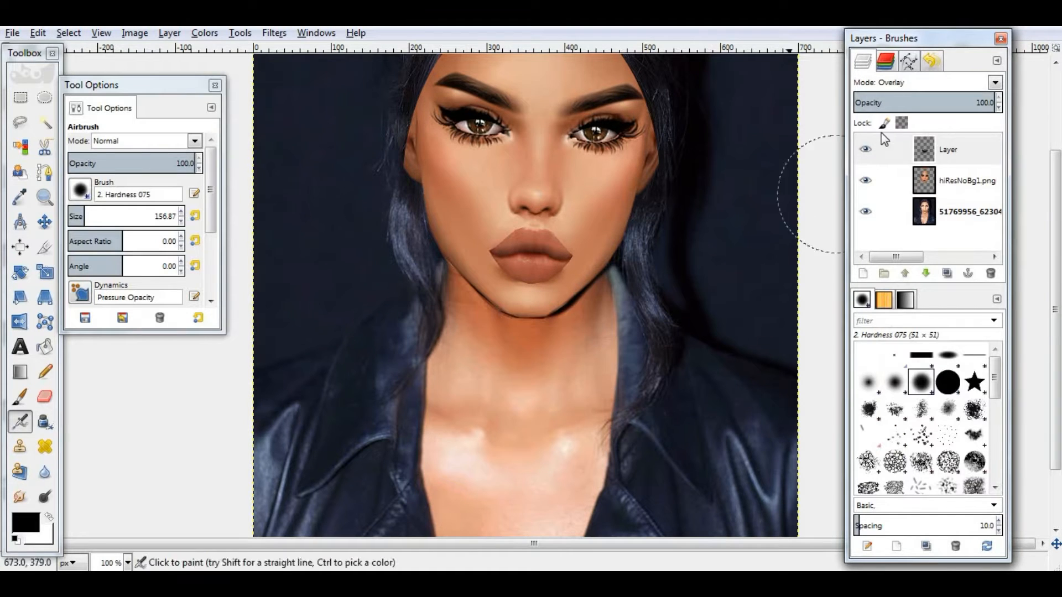
- Add a new layer and draw straight contour lines along the jaw and cheeks with a size 10 paintbrush
key("shift+ctrl+n")
key("Return")
key("p")
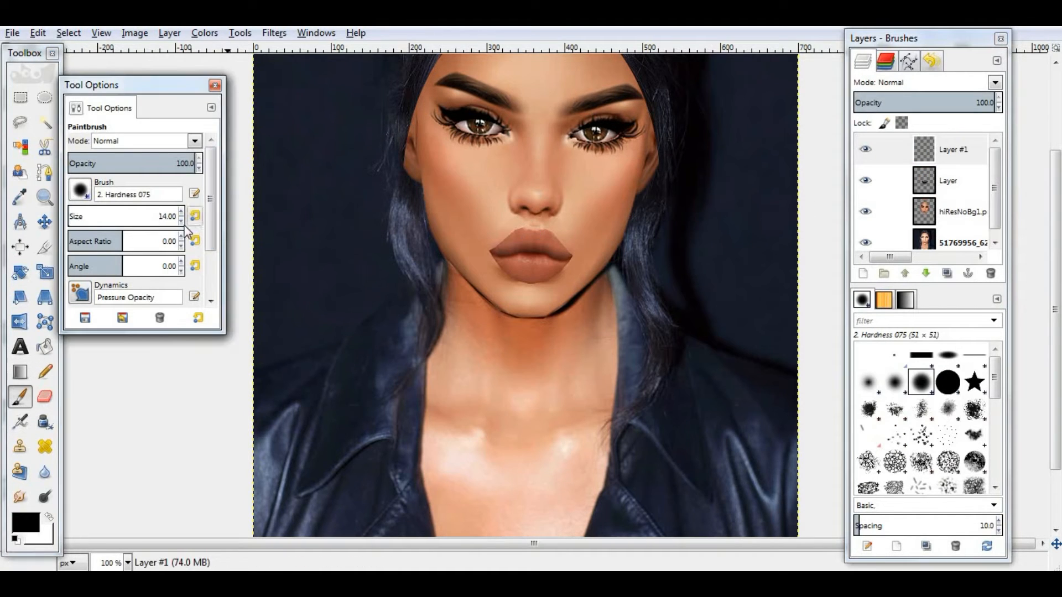
left_click(413, 110)
left_click(419, 177, "shift")
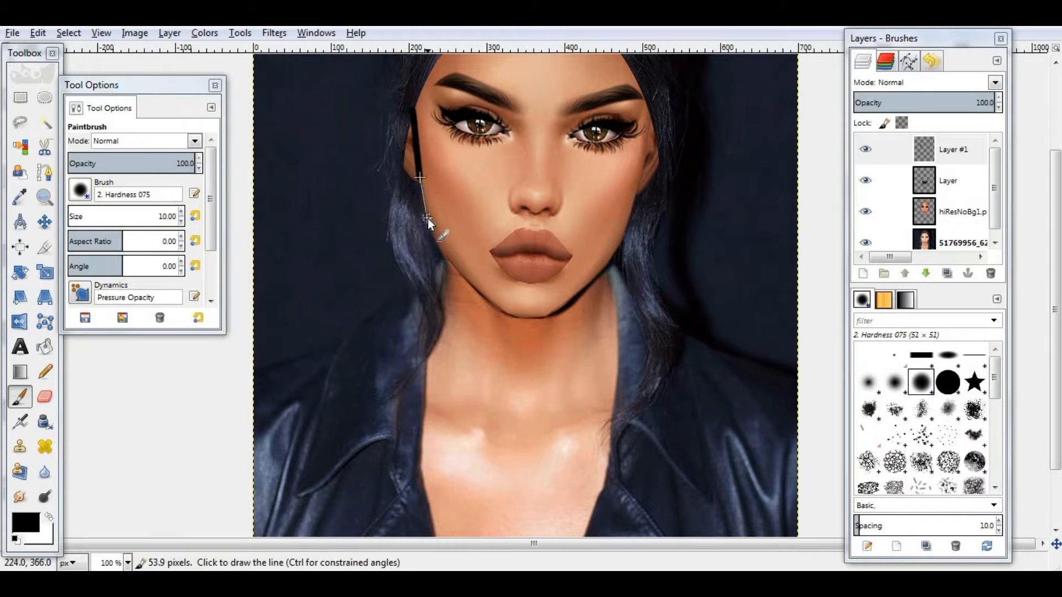
left_click(608, 264, "shift")
left_click(629, 221, "shift")
left_click(652, 121, "shift")
left_click_drag(446, 264, 436, 309)
left_click_drag(603, 271, 608, 289)
- Set the contour layer's mode to Overlay and its opacity to about 36.8
scroll(626, 298, "up", 3)
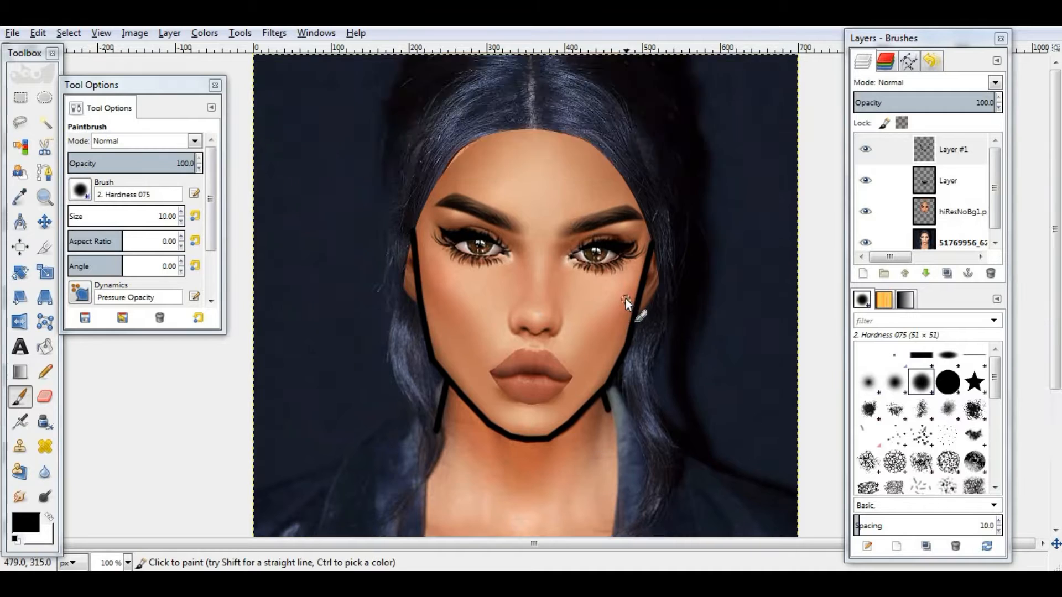
scroll(625, 299, "down", 3)
left_click(995, 82)
left_click(930, 273)
left_click(905, 99)
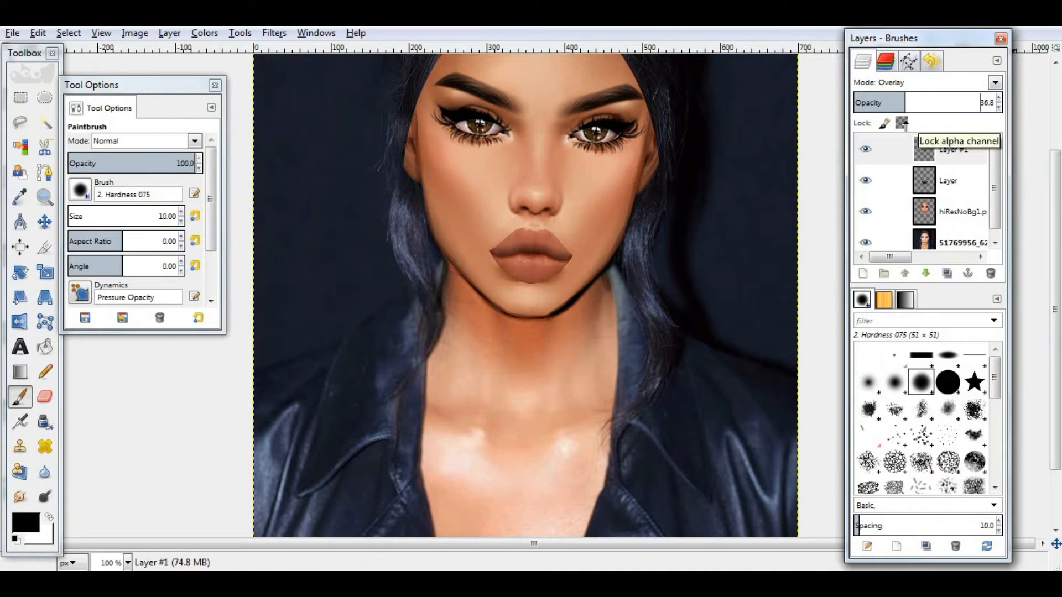
- Add a new layer, ellipse-select the area beside the right eye and airbrush inside it with size 23
left_click(863, 273)
left_click(562, 435)
scroll(553, 310, "up", 1)
left_click(45, 97)
mouse_move(555, 142)
left_mouse_down()
mouse_move(636, 216)
mouse_move(615, 227)
left_mouse_up()
key("a")
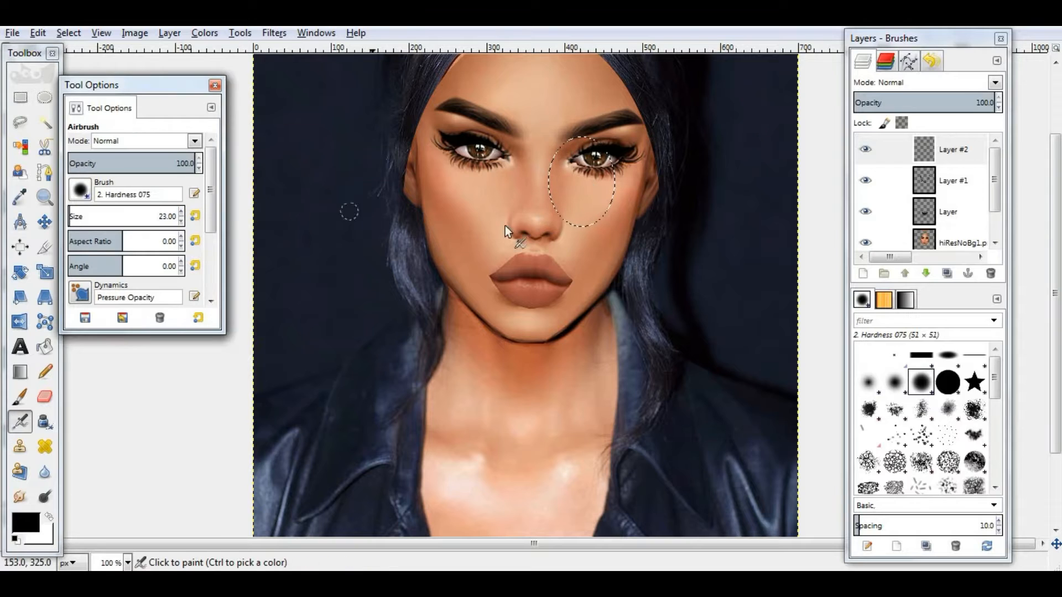
mouse_move(545, 219)
left_mouse_down()
mouse_move(548, 168)
mouse_move(508, 181)
mouse_move(530, 181)
mouse_move(563, 242)
mouse_move(519, 224)
mouse_move(569, 224)
left_mouse_up()
- Deselect, duplicate the eye shading layer, flip the copy horizontally onto the other side and merge it down
left_click(69, 34)
left_click(77, 71)
left_click(947, 273)
left_click(20, 322)
left_click(560, 216)
left_click(45, 222)
right_click(948, 151)
left_click(874, 172)
- Change the eye shading layer's blend mode and opacity
left_click(940, 83)
left_click(915, 270)
left_click(926, 102)
- Add a new layer and airbrush shading on the sides of the nose with brush size 51
left_click(862, 273)
left_click(548, 414)
left_click(45, 97)
left_click(528, 235)
key("a")
left_click_drag(488, 216, 489, 260)
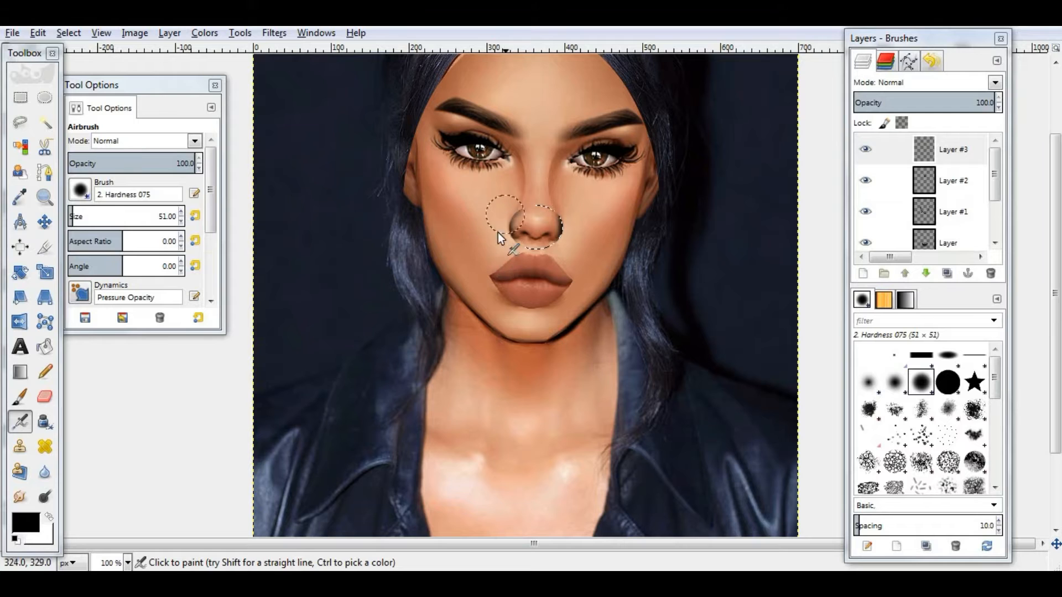
- Deselect everything and change the nose shading layer's blend mode
left_click(45, 396)
key("ctrl+shift+a")
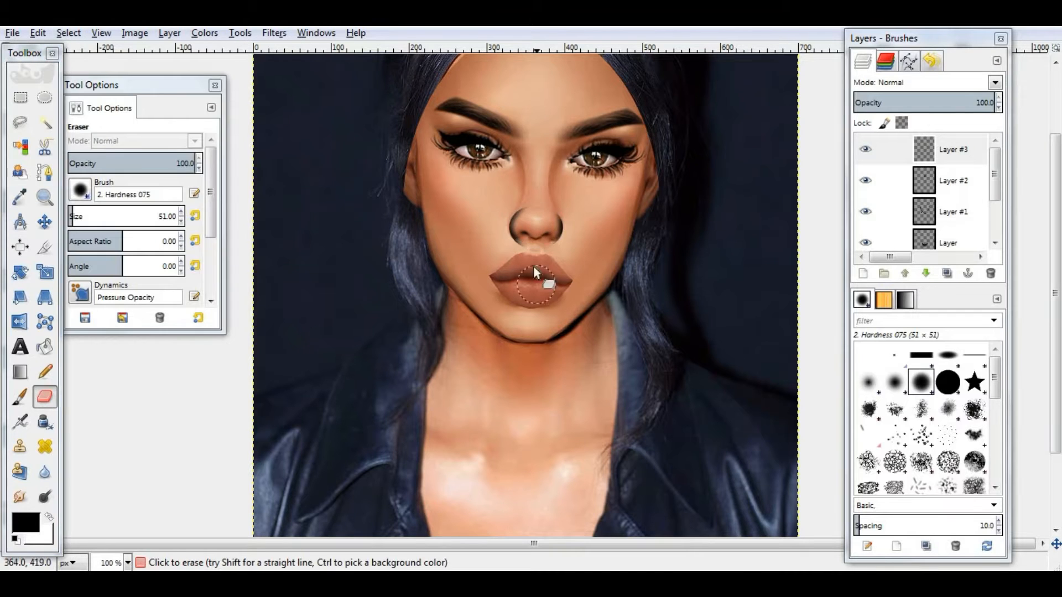
left_click(918, 82)
left_click(903, 272)
- Add a new layer and make a large elliptical selection covering the upper face from brows to lips
left_click(863, 273)
key("Return")
key("e")
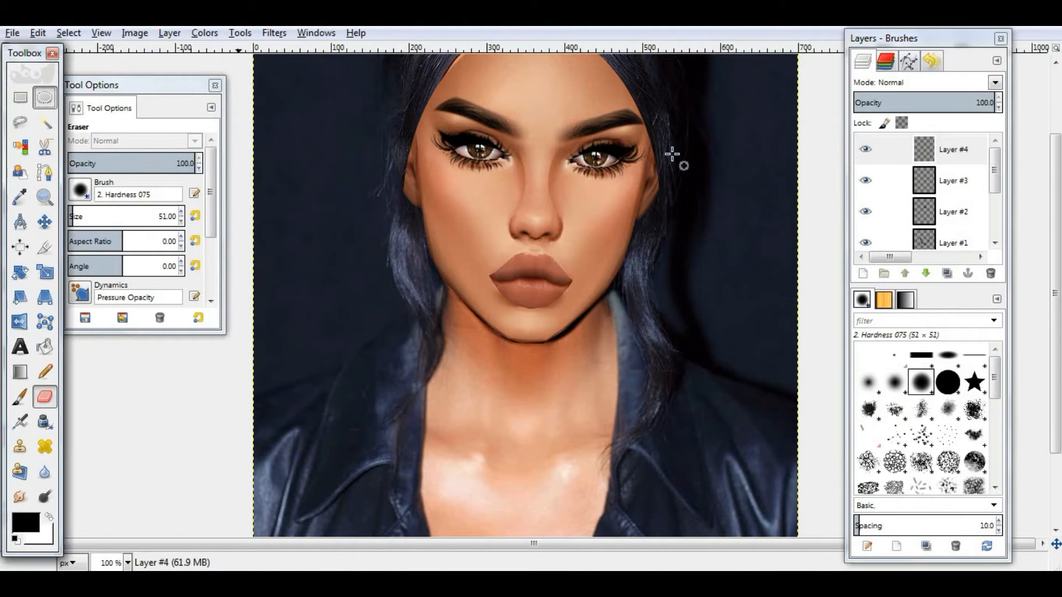
left_click_drag(430, 93, 646, 268)
left_click_drag(456, 197, 446, 197)
left_click_drag(624, 194, 619, 194)
- Airbrush black contour shading under both cheekbones inside the selection, then deselect
key("a")
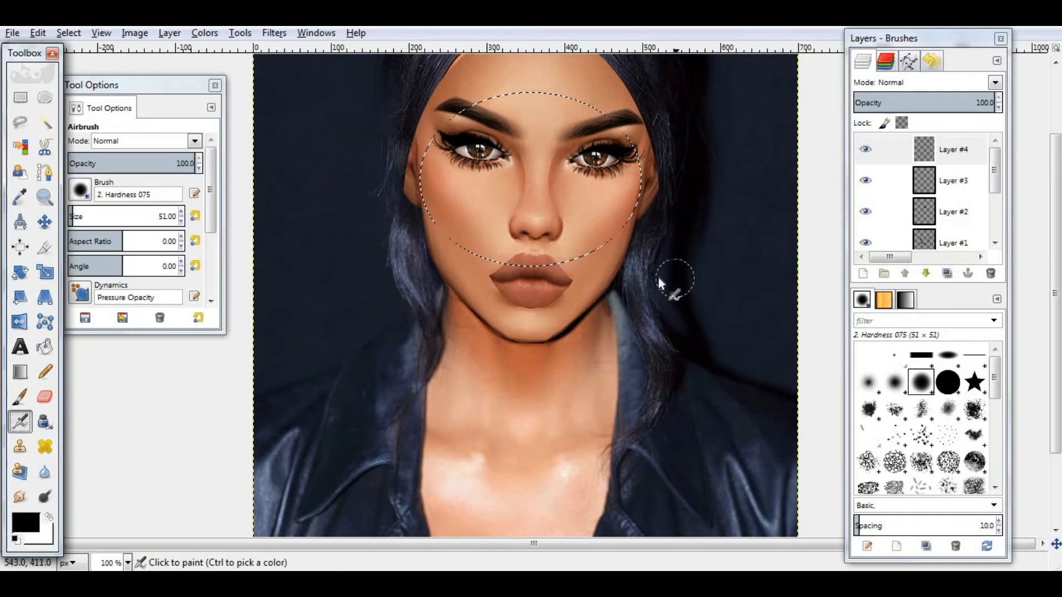
mouse_move(617, 254)
left_mouse_down()
mouse_move(607, 257)
mouse_move(611, 177)
left_mouse_up()
left_click_drag(451, 237, 454, 245)
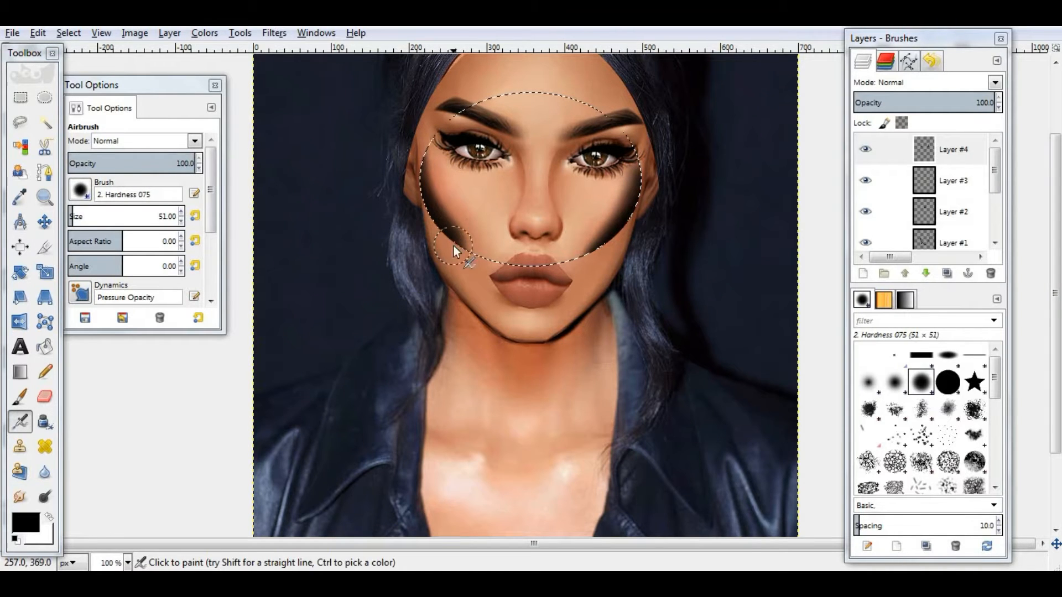
key("ctrl+shift+a")
- Set the cheek shading layer to Overlay mode with opacity 18.7
left_click(996, 85)
left_click(901, 260)
left_click_drag(935, 100, 882, 107)
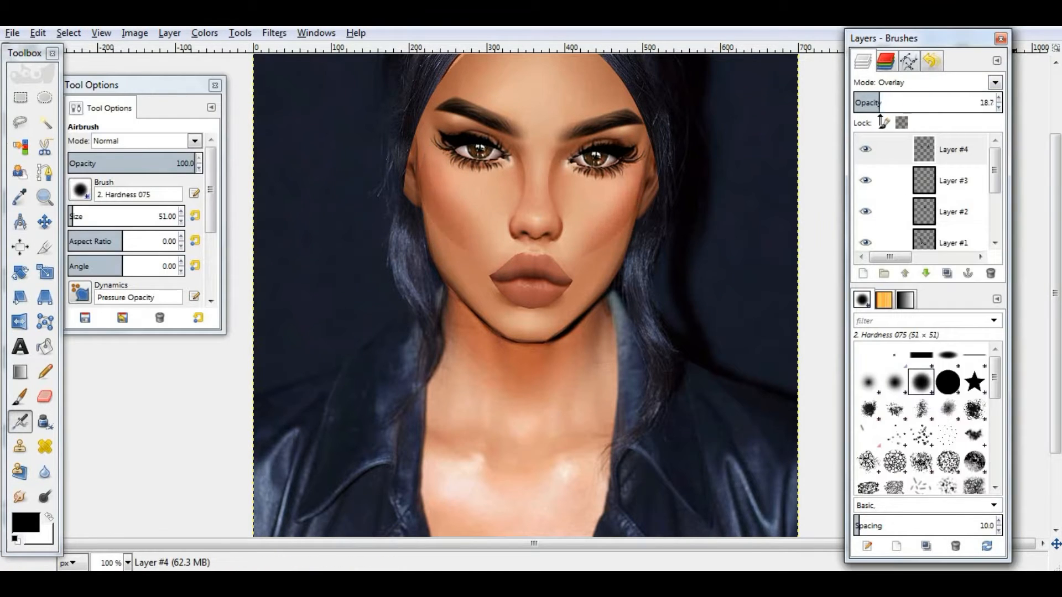
- Add a new layer and airbrush straight shading strokes along both cheekbones with brush size 41
left_click(864, 274)
left_click(557, 410)
left_click(181, 220)
left_click(426, 191)
left_click(448, 223, "shift")
left_click(615, 222)
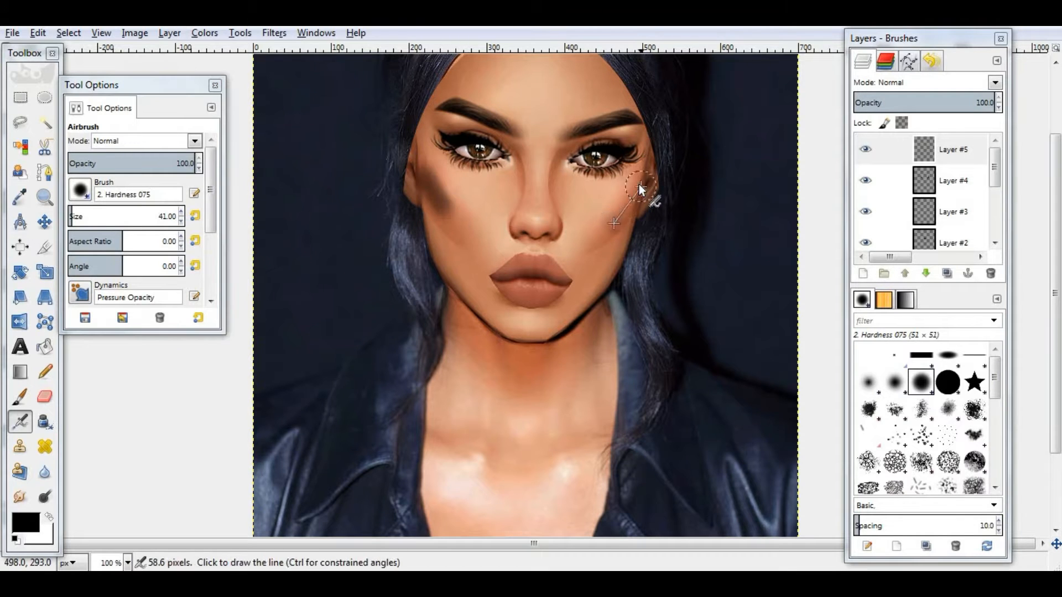
left_click(639, 186, "shift")
- Set the cheekbone stroke layer's blend mode to Overlay
left_click(996, 83)
left_click(898, 272)
left_click(20, 496)
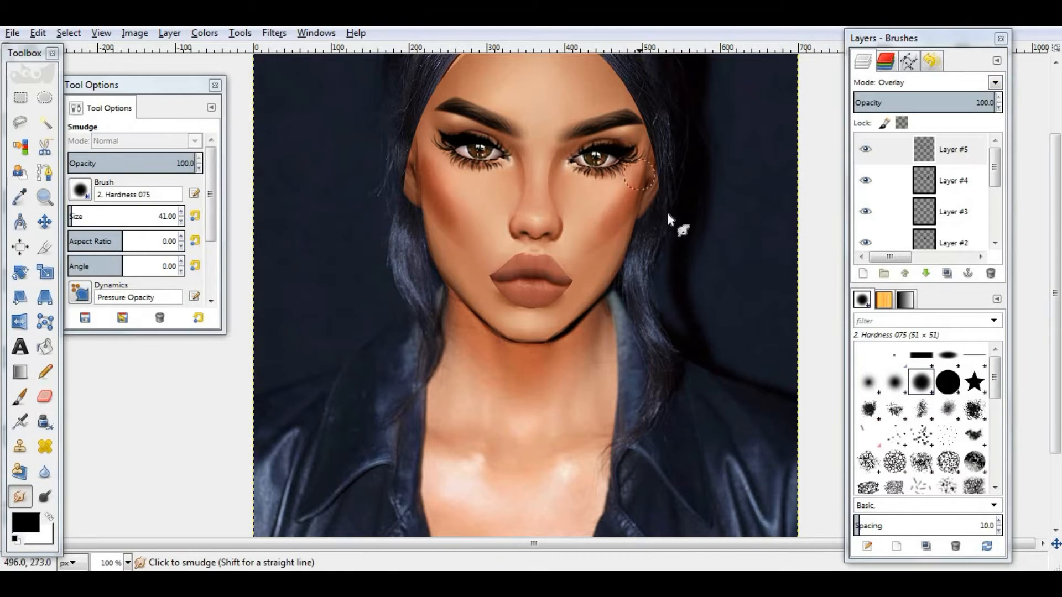
- Add a new layer and airbrush shading across the nose bridge between the eyes
left_click(863, 274)
left_click(539, 410)
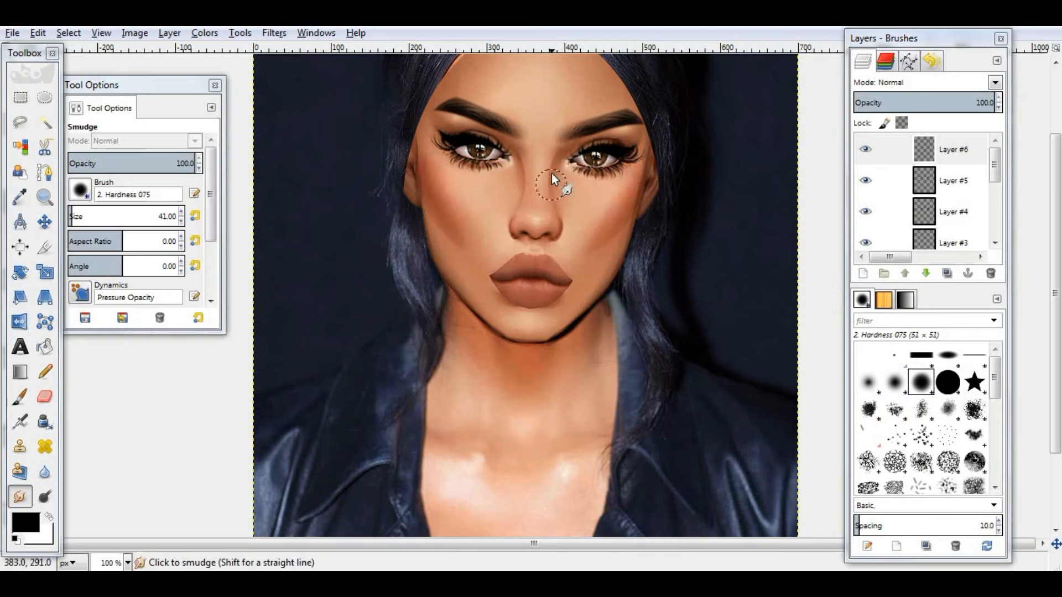
key("a")
mouse_move(561, 157)
left_mouse_down()
mouse_move(551, 186)
mouse_move(519, 156)
left_mouse_up()
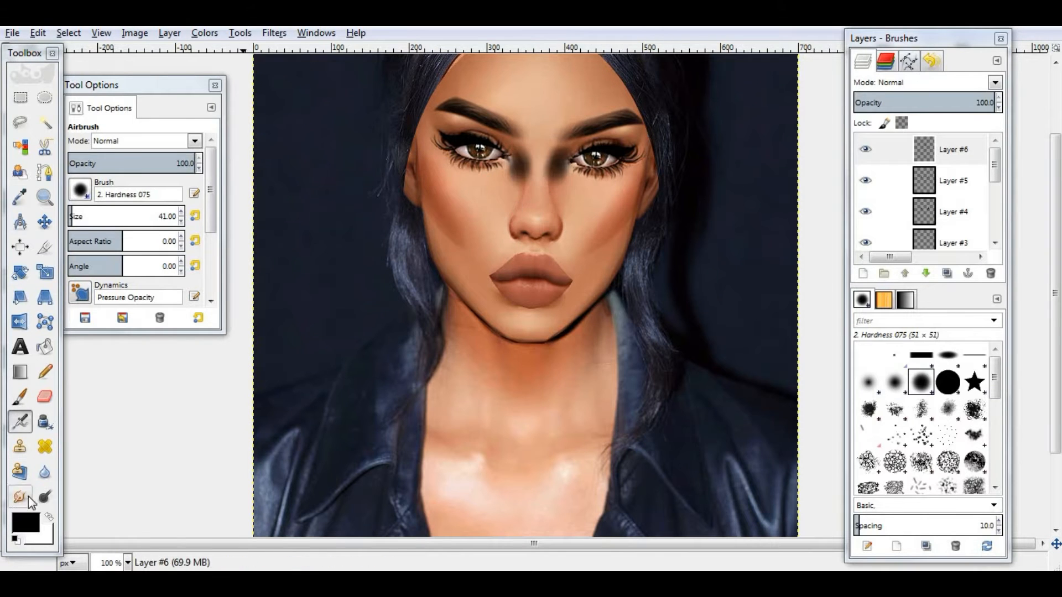
- Smudge the nose bridge shading with brush size 51 and set the layer to Overlay mode
left_click(21, 497)
left_click(195, 215)
left_click_drag(553, 197, 558, 156)
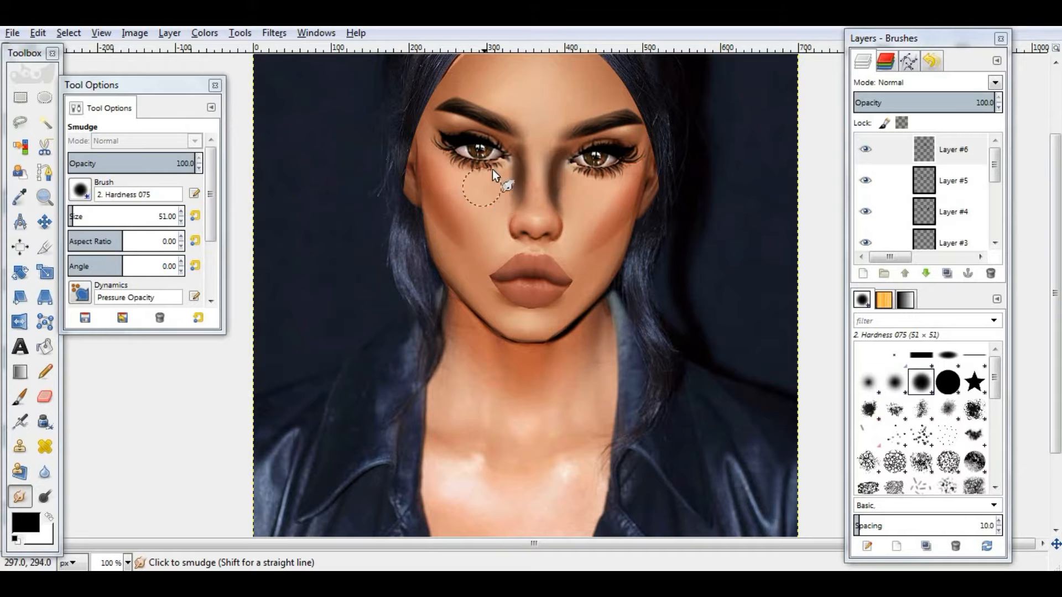
left_click(934, 82)
left_click(900, 270)
- On a new layer, airbrush shading on the nose tip inside a small elliptical selection, deselect, and change its blend mode
left_click(863, 274)
left_click(539, 409)
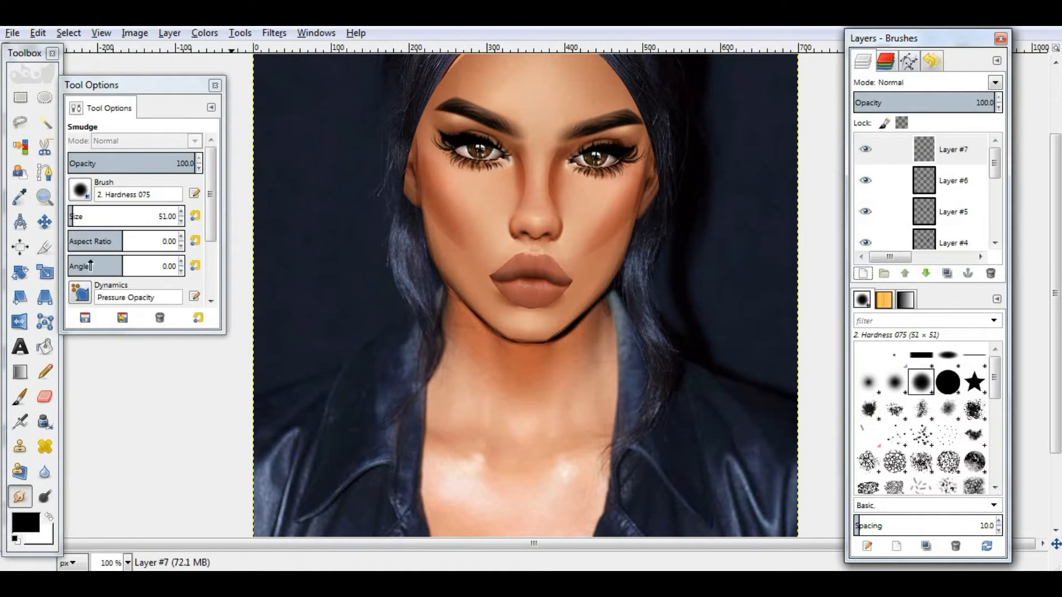
left_click(45, 98)
mouse_move(524, 208)
left_mouse_down()
mouse_move(553, 237)
mouse_move(549, 198)
left_mouse_up()
left_click(20, 421)
left_click(69, 33)
left_click(83, 67)
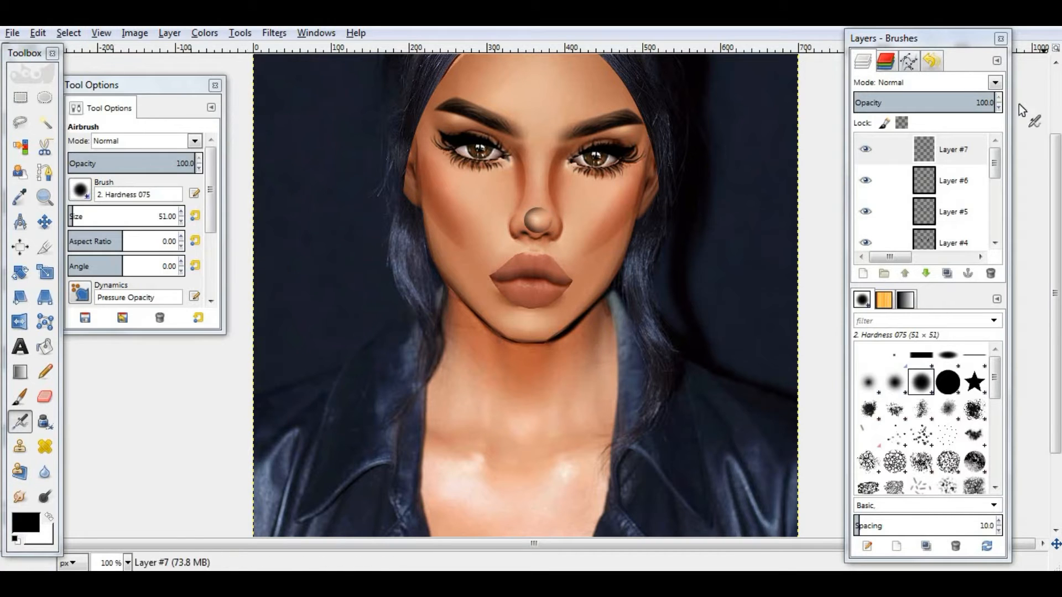
left_click(995, 82)
left_click(897, 219)
- Add a new layer and paint a white highlight down the nose bridge with a size 21 paintbrush
left_click(865, 274)
left_click(539, 410)
left_click(48, 516)
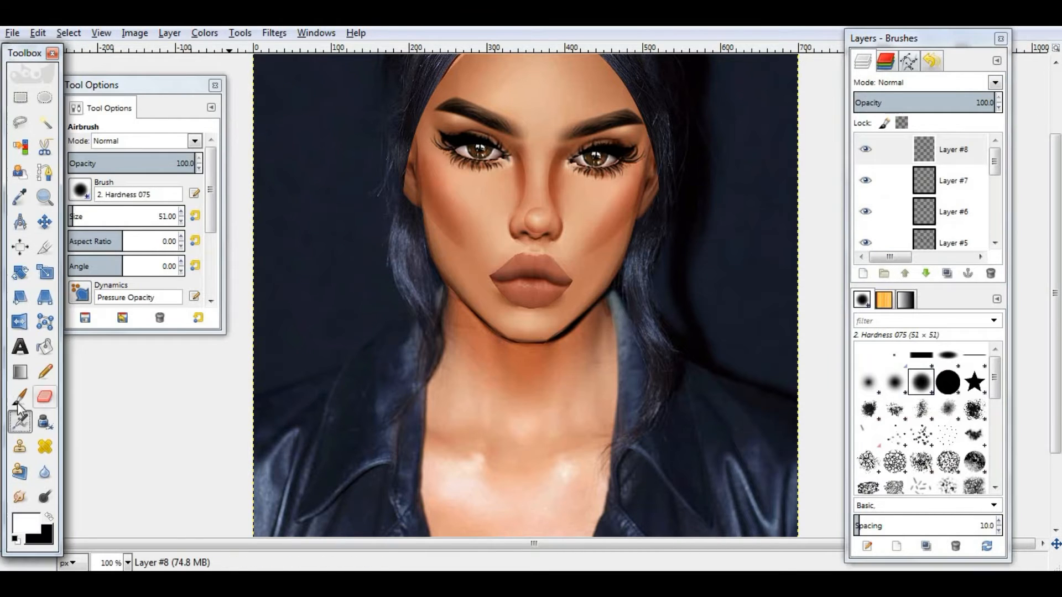
left_click(20, 398)
left_click(181, 220)
left_click(536, 220)
left_click(181, 220)
left_click_drag(183, 222, 520, 186)
left_click_drag(517, 65, 167, 115)
left_click(539, 155)
left_click_drag(536, 164, 538, 189)
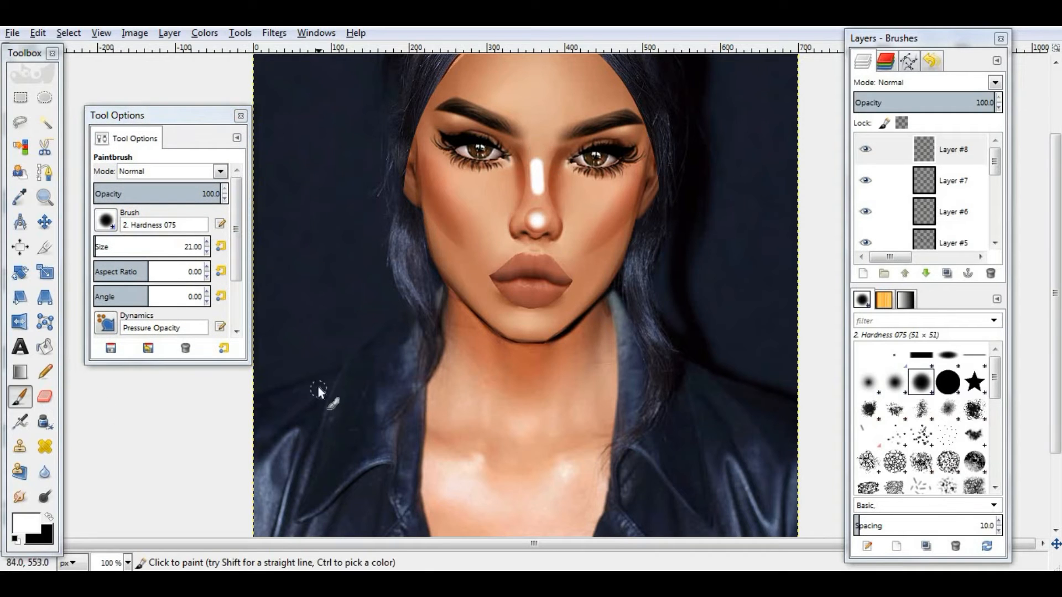
- Smudge the nose highlight with brush size 51 and change the layer's blend mode and opacity
left_click(20, 497)
left_click(221, 248)
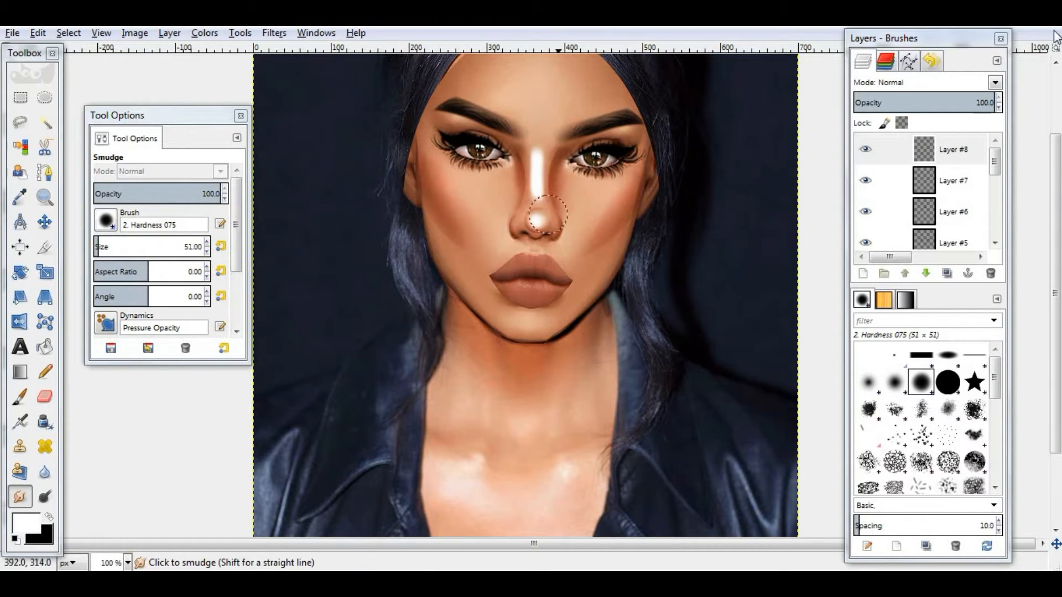
left_click(995, 82)
left_click(913, 265)
left_click(912, 104)
- Add a new layer and paint white highlight strokes along both cheekbones with a size 32 paintbrush
left_click(864, 275)
left_click(559, 430)
left_click(20, 397)
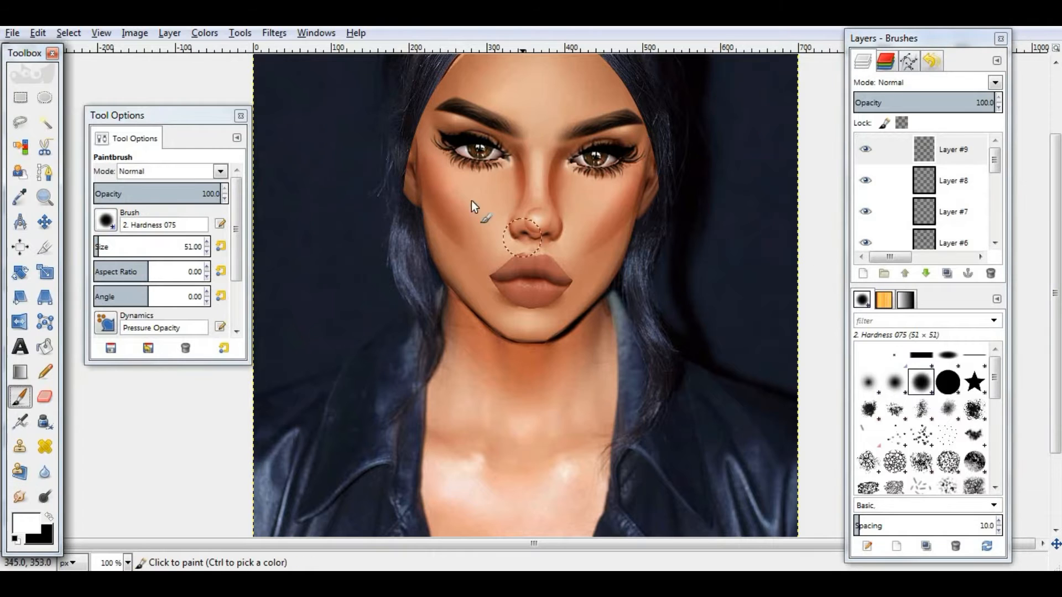
left_click(207, 251)
left_click(429, 169)
left_click(449, 199, "shift")
left_click(598, 205)
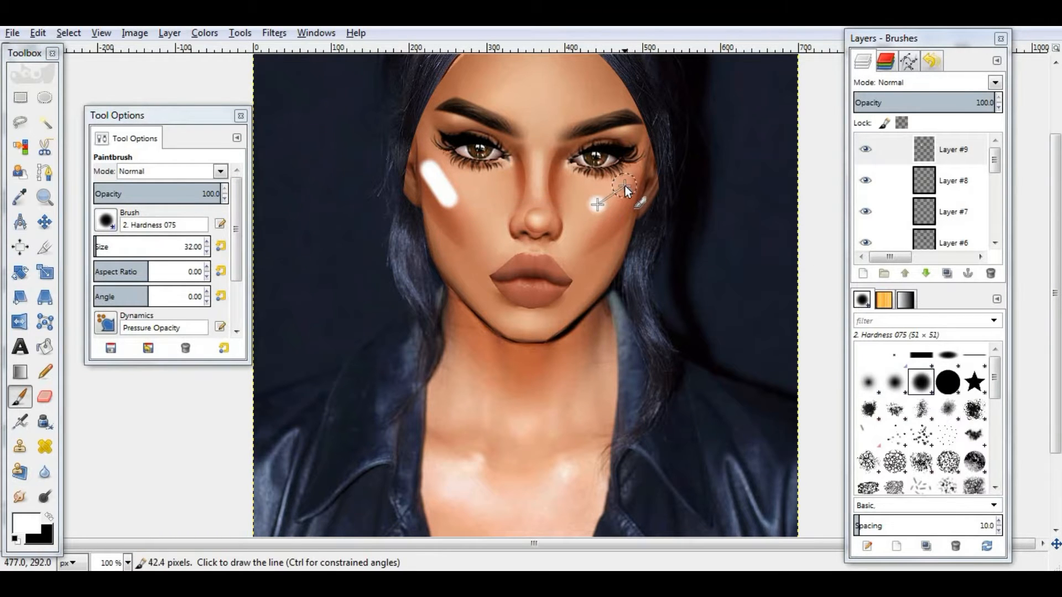
left_click(625, 186, "shift")
- Dab a white highlight on the chin and blur the highlight layer with Gaussian Blur at radius 5
left_click(531, 323)
left_click(274, 34)
left_click(309, 66)
left_click_drag(493, 222, 437, 166)
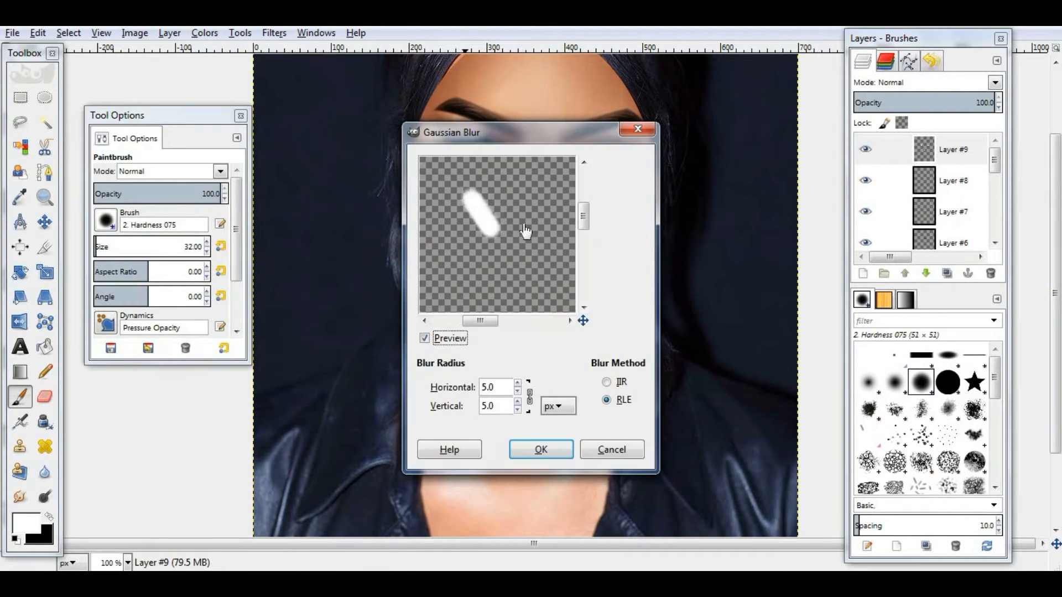
left_click_drag(526, 232, 480, 234)
left_click(518, 383)
left_click(541, 450)
- Set the highlight layer's blend mode to Overlay
key("Tab")
left_click(918, 82)
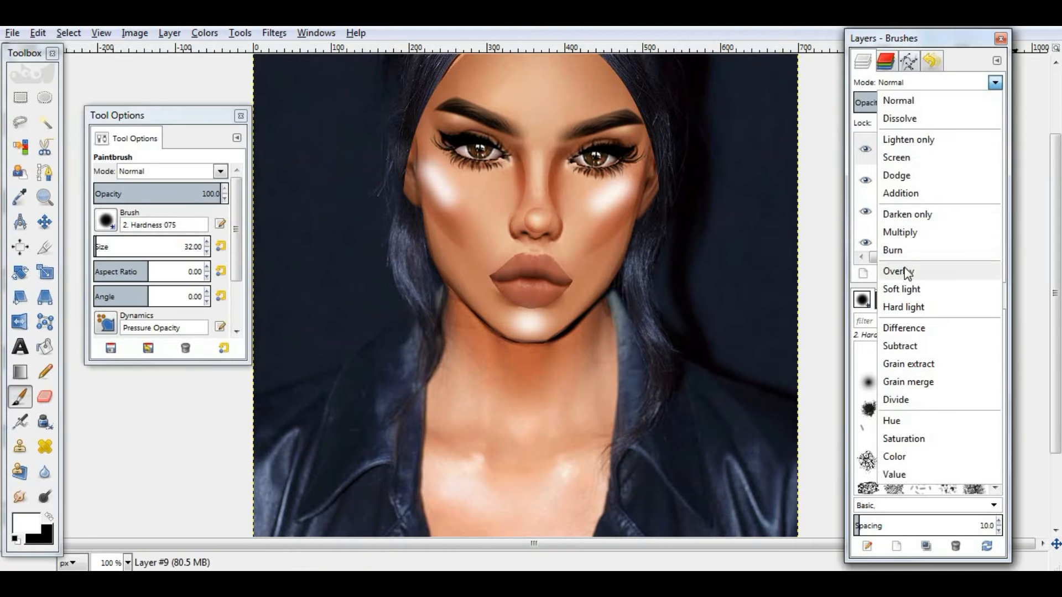
left_click(896, 270)
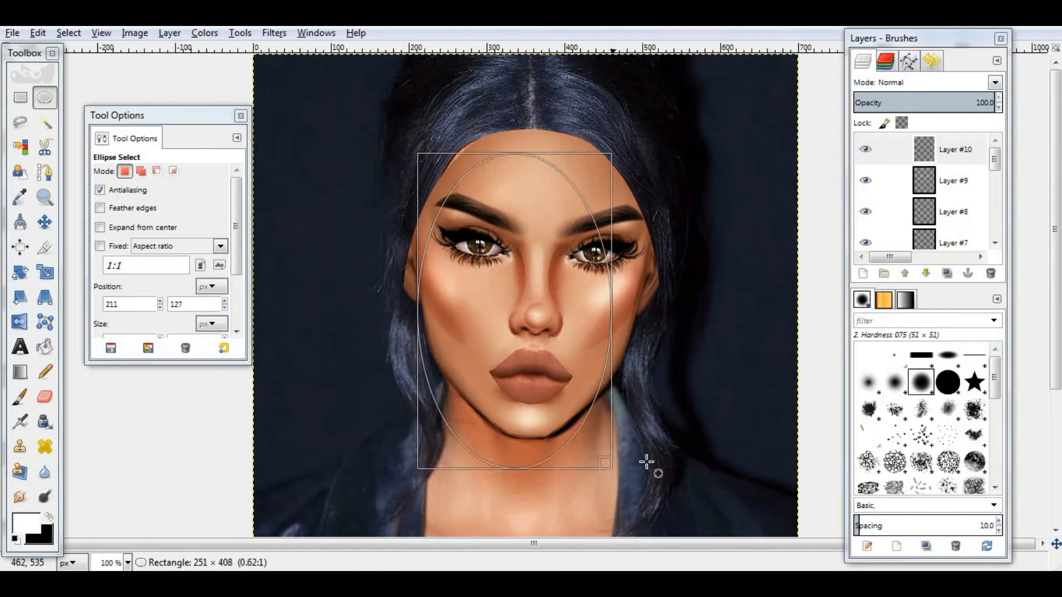
- On a new layer, airbrush black contour shading along the left side of the face with a size 114 airbrush
left_click_drag(646, 462, 674, 433)
left_click_drag(545, 321, 539, 289)
left_click_drag(550, 381, 550, 366)
left_click(49, 517)
left_click(22, 424)
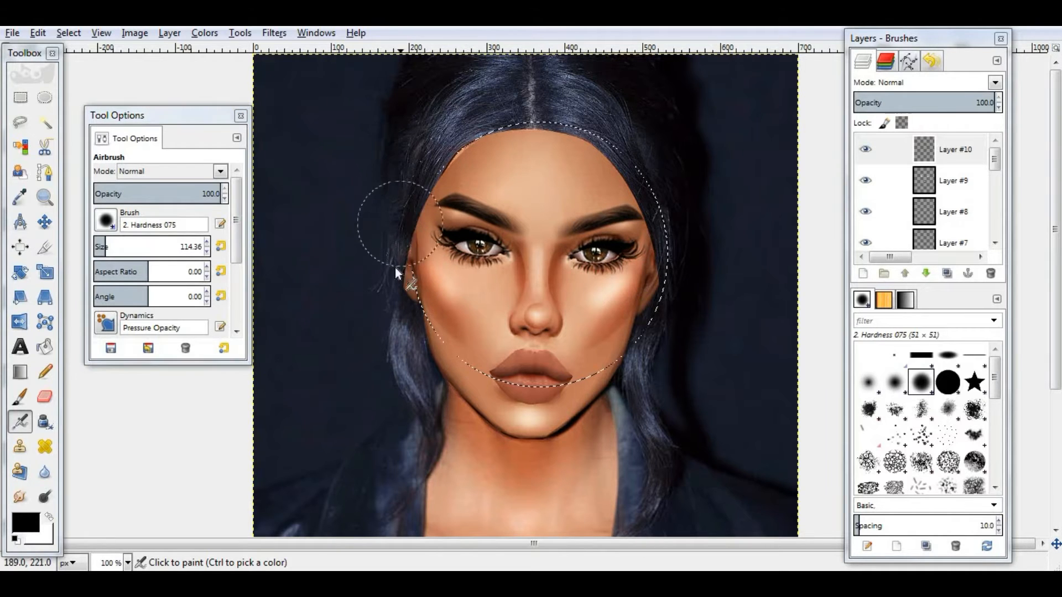
mouse_move(395, 267)
left_mouse_down()
mouse_move(418, 290)
mouse_move(500, 138)
mouse_move(669, 156)
mouse_move(672, 214)
mouse_move(625, 332)
left_mouse_up()
- Free-select a region bounded by the jawline from the left cheek around the chin
left_click(20, 122)
left_click(417, 302)
left_click(432, 356)
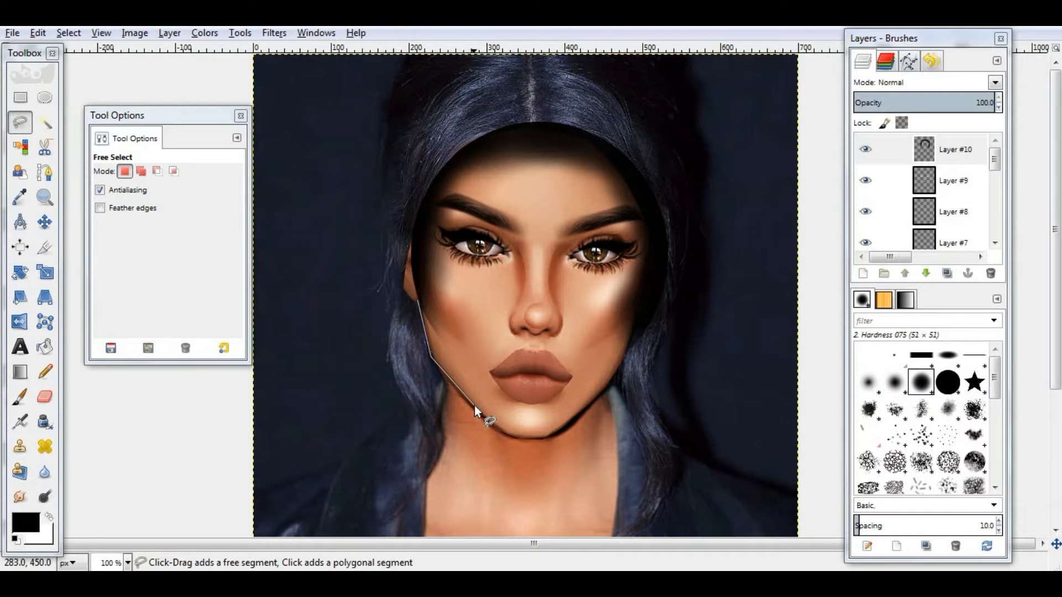
left_click(473, 408)
left_click(487, 422)
left_click(503, 433)
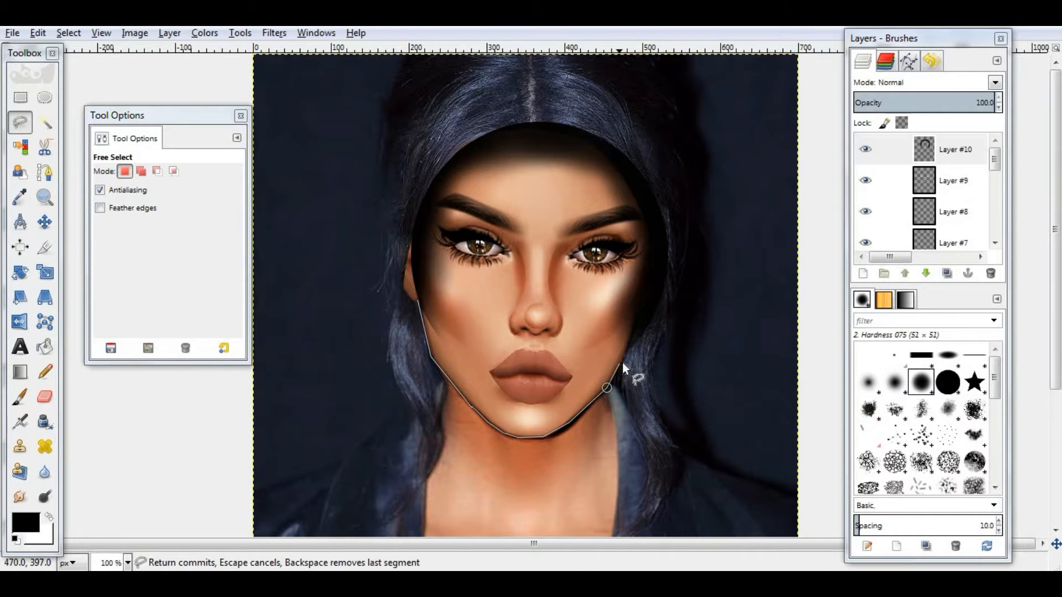
left_click(352, 139)
left_click(418, 302)
- Airbrush black shading along the jawline inside the selection, redoing the stroke once, then deselect
left_click(20, 422)
mouse_move(413, 312)
left_mouse_down()
mouse_move(435, 387)
mouse_move(602, 444)
left_mouse_up()
key("ctrl+z")
mouse_move(412, 311)
left_mouse_down()
mouse_move(563, 447)
mouse_move(595, 449)
mouse_move(565, 442)
left_mouse_up()
left_click(68, 33)
left_click(88, 65)
- Apply Gaussian Blur to the contour shading layer
left_click(20, 496)
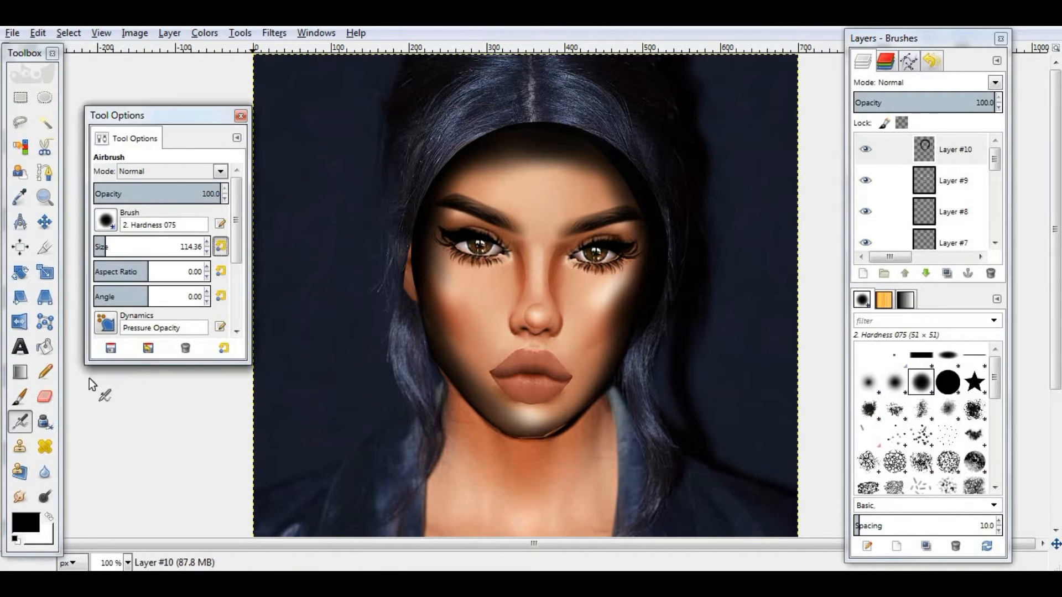
left_click(273, 32)
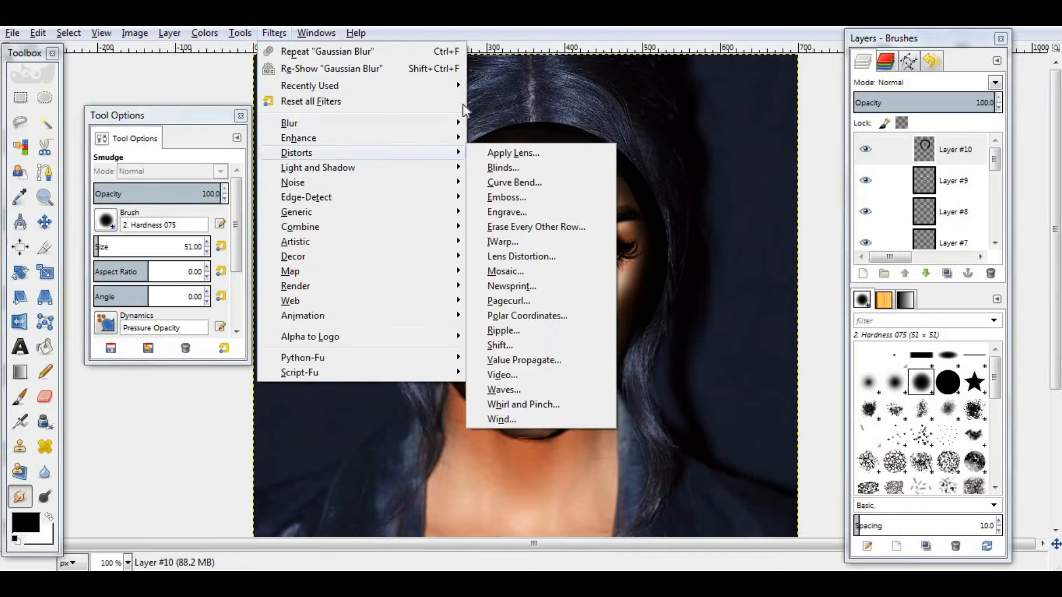
mouse_move(289, 121)
left_click(522, 137)
left_click(540, 451)
- Set the contour shading layer to Overlay mode with opacity 58.8
left_click(916, 82)
left_click(880, 147)
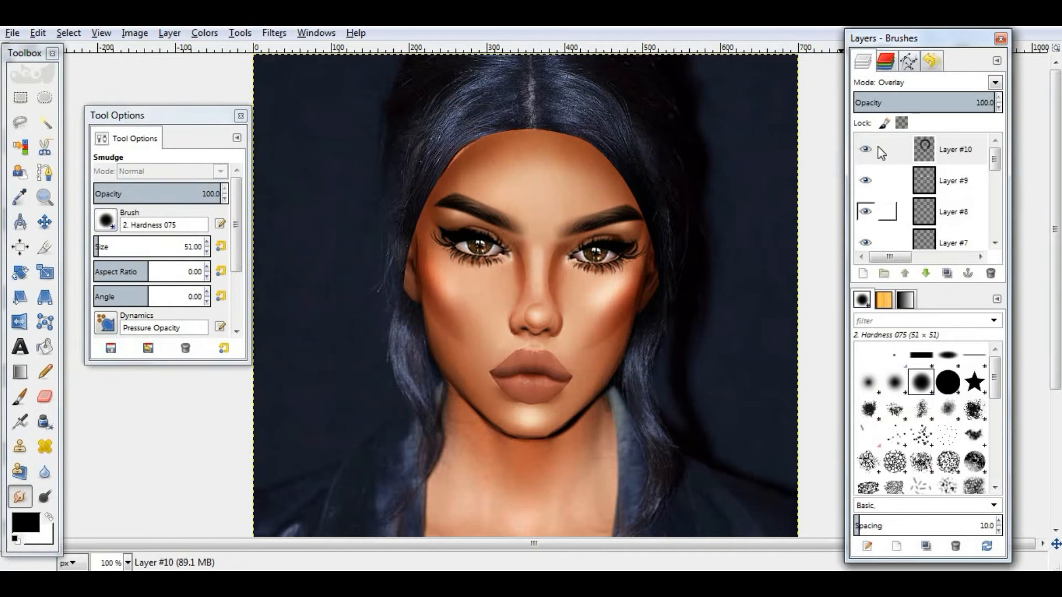
left_click_drag(949, 105, 938, 105)
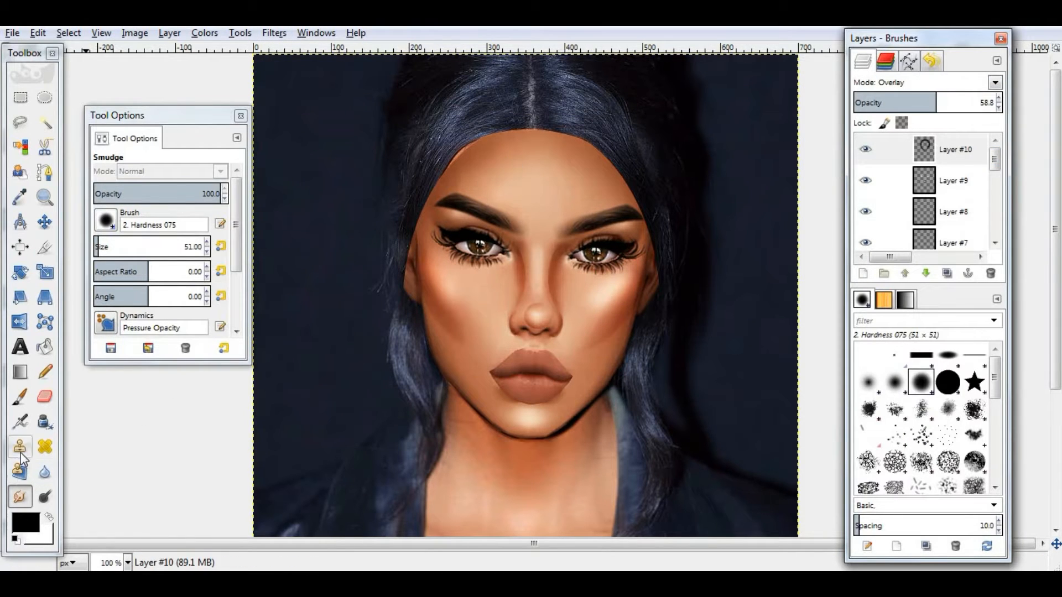
- Draw a path under the right eyebrow on a new layer and stroke it with a 3 px white line
left_click(44, 173)
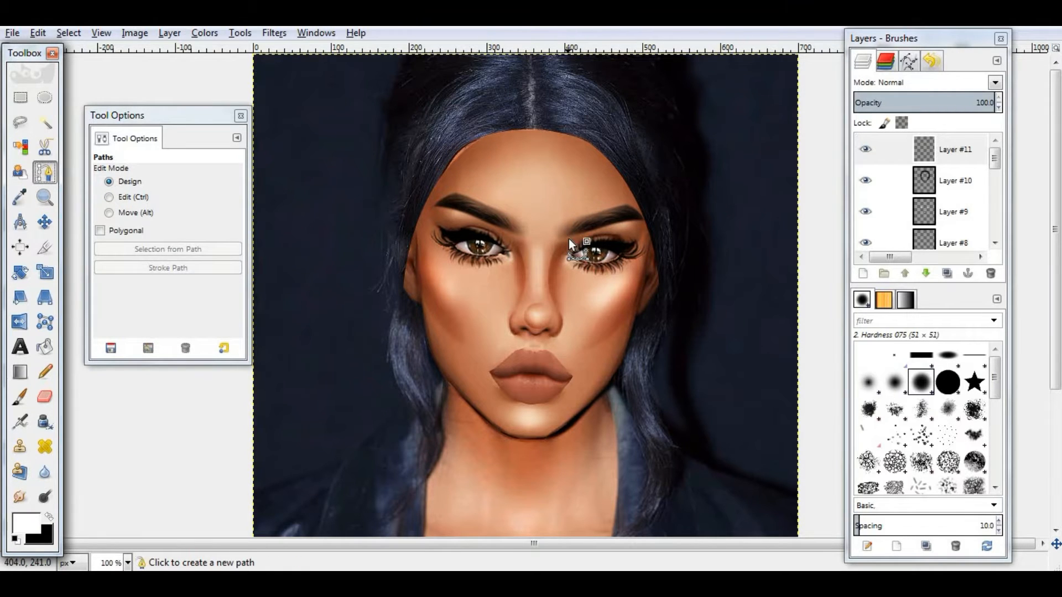
left_click_drag(569, 239, 603, 226)
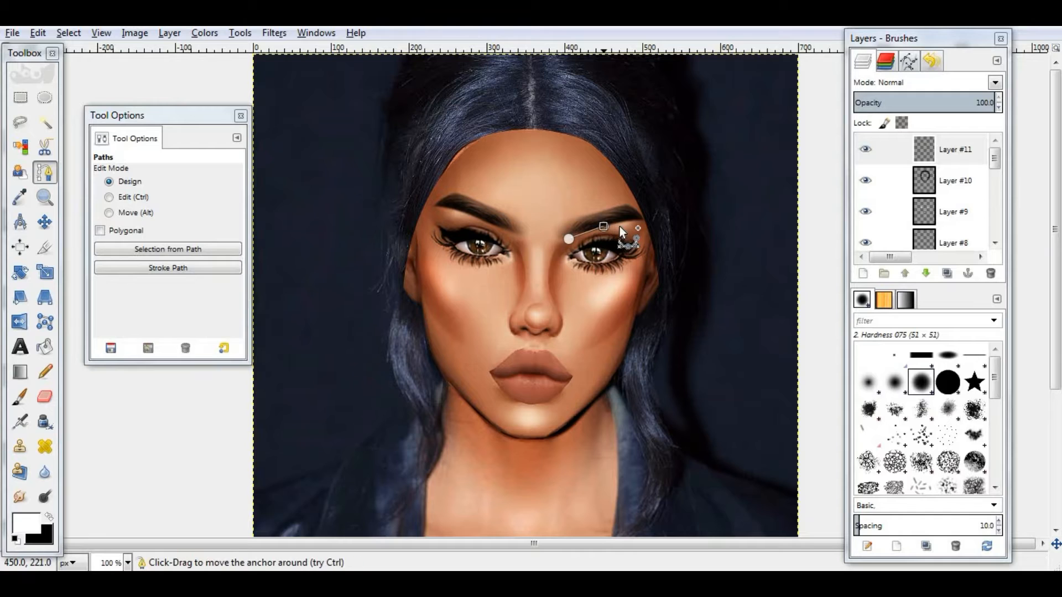
left_click(623, 222)
left_click(641, 220)
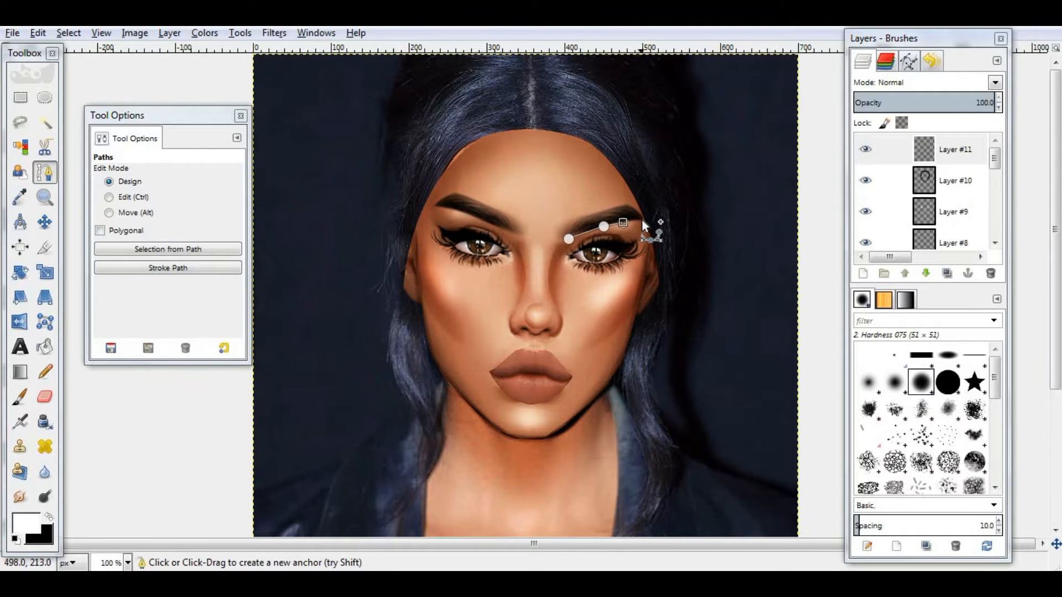
left_click(37, 33)
left_click(69, 326)
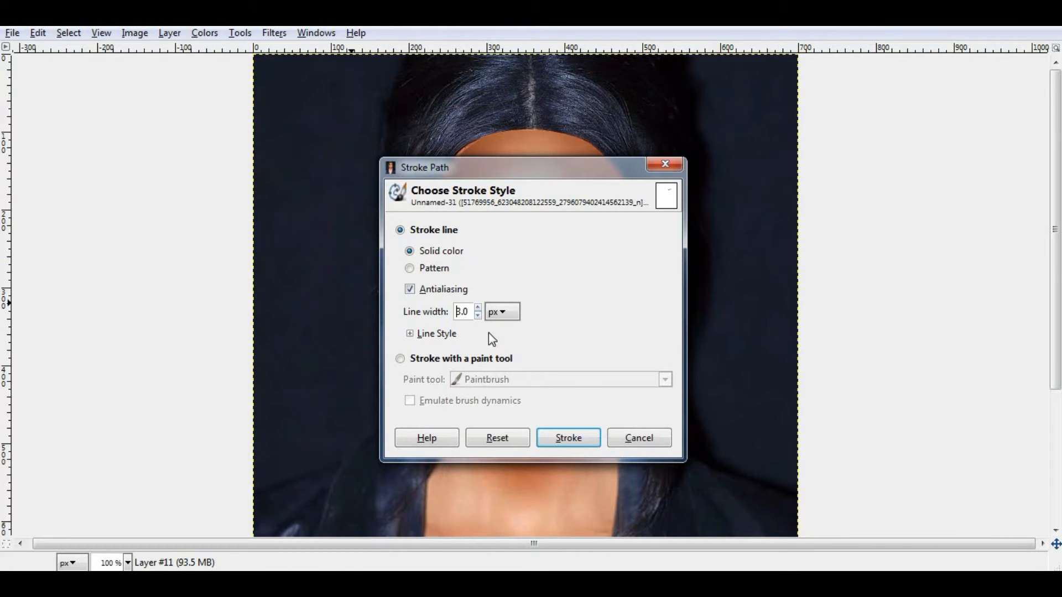
left_click(568, 438)
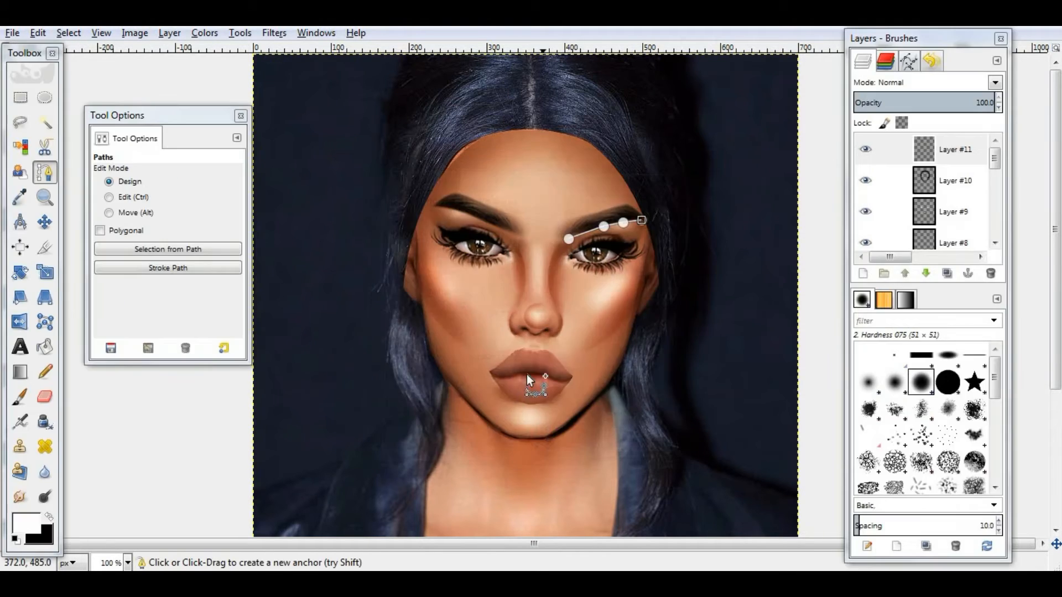
- Reselect the right brow path and stroke it once more with the same line settings
left_click(45, 226)
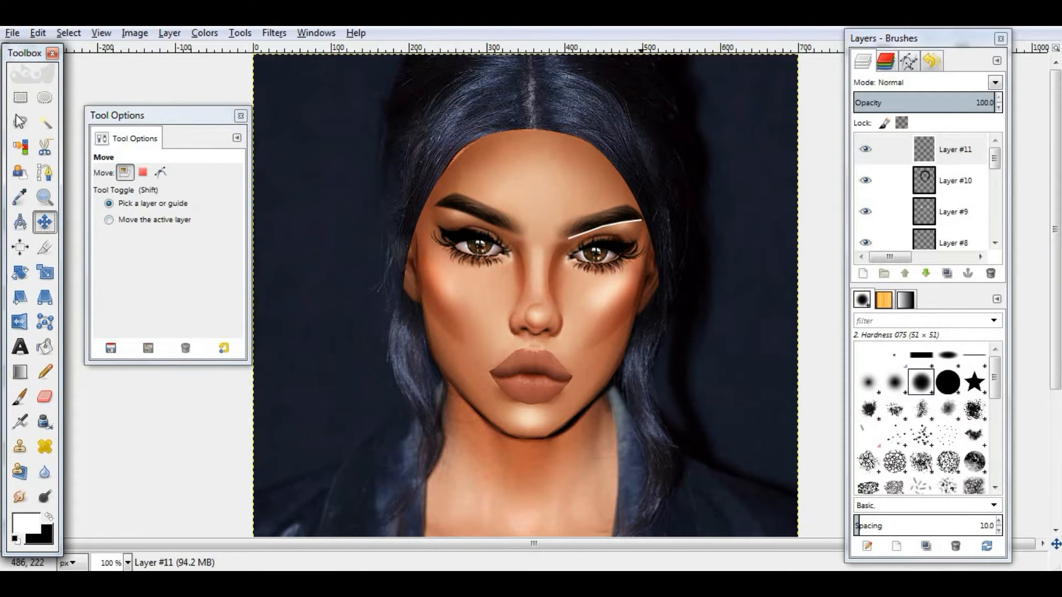
left_click(43, 176)
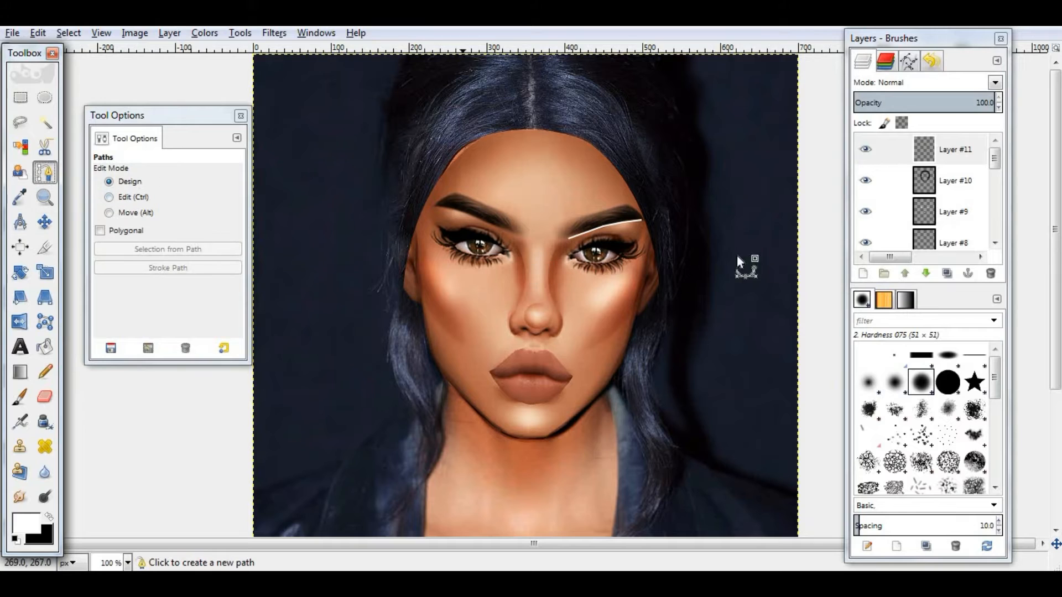
left_click(571, 238)
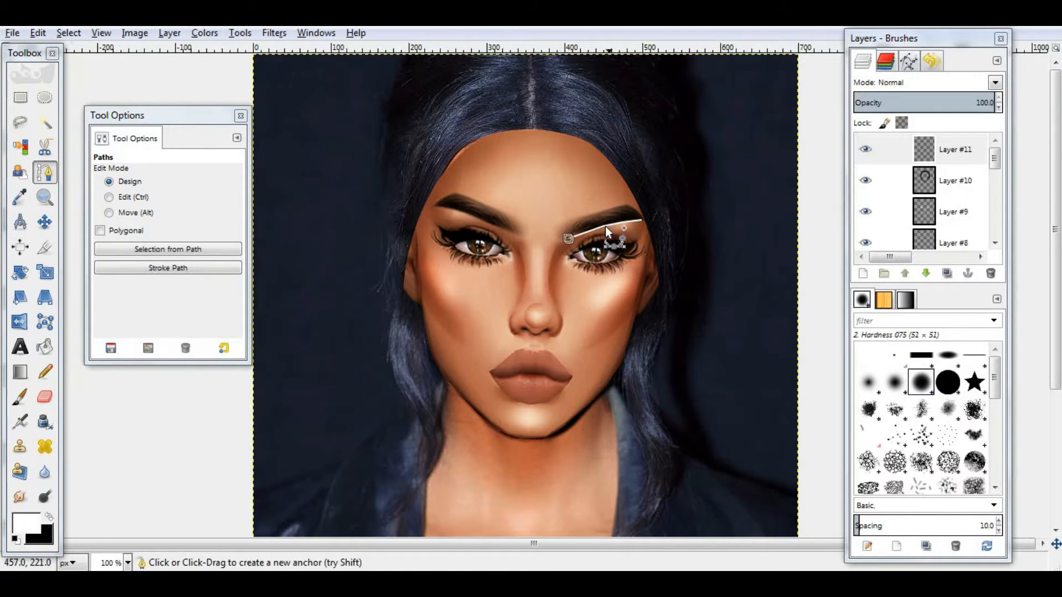
left_click(642, 222)
left_click(38, 32)
left_click(66, 324)
left_click(568, 438)
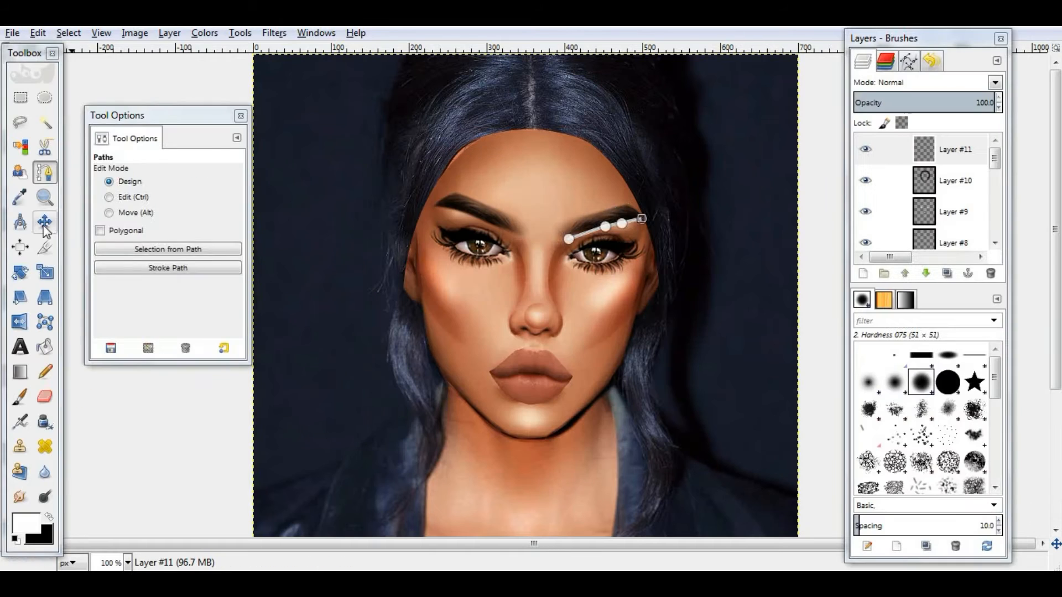
- Draw a path under the left eyebrow and stroke it with the same white line
left_click(45, 222)
left_click(43, 173)
left_click(517, 238)
left_click(461, 214)
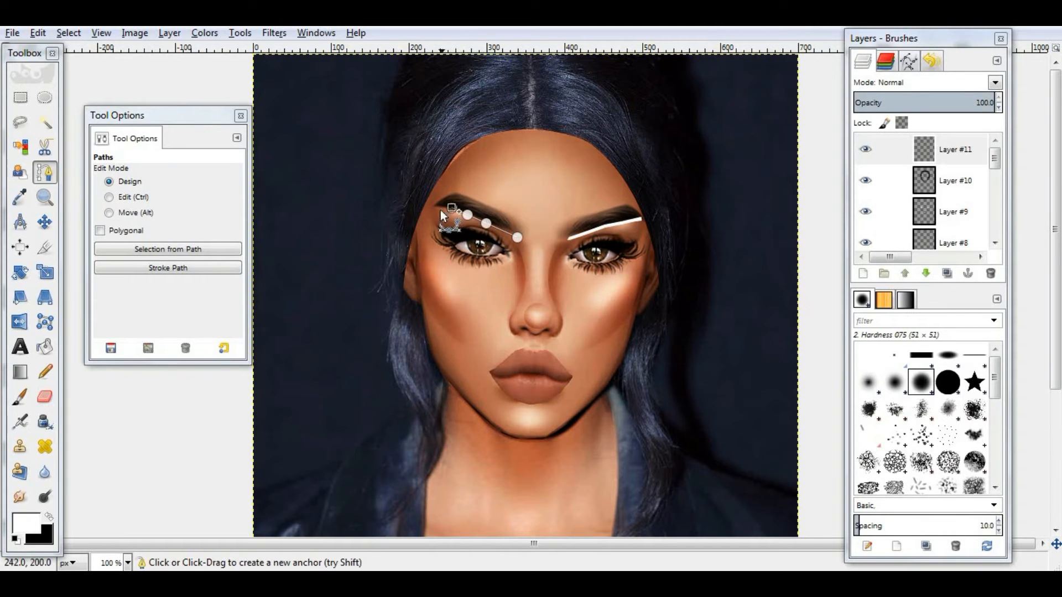
left_click(433, 204)
left_click(518, 238)
left_click(38, 32)
left_click(66, 325)
left_click(568, 437)
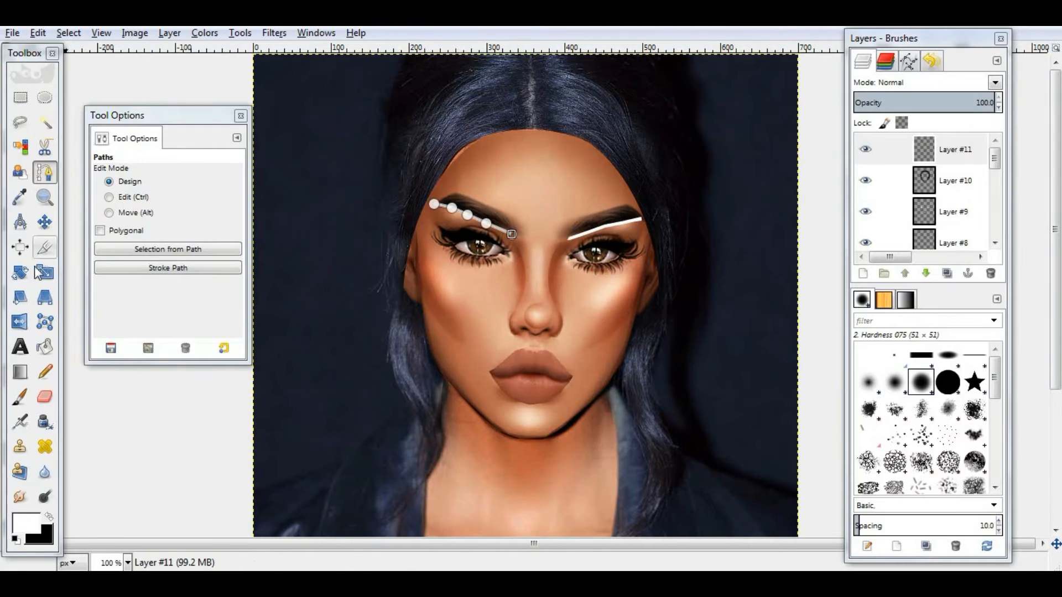
- Add a new transparent layer above the brow highlights
left_click(20, 496)
left_click(208, 252)
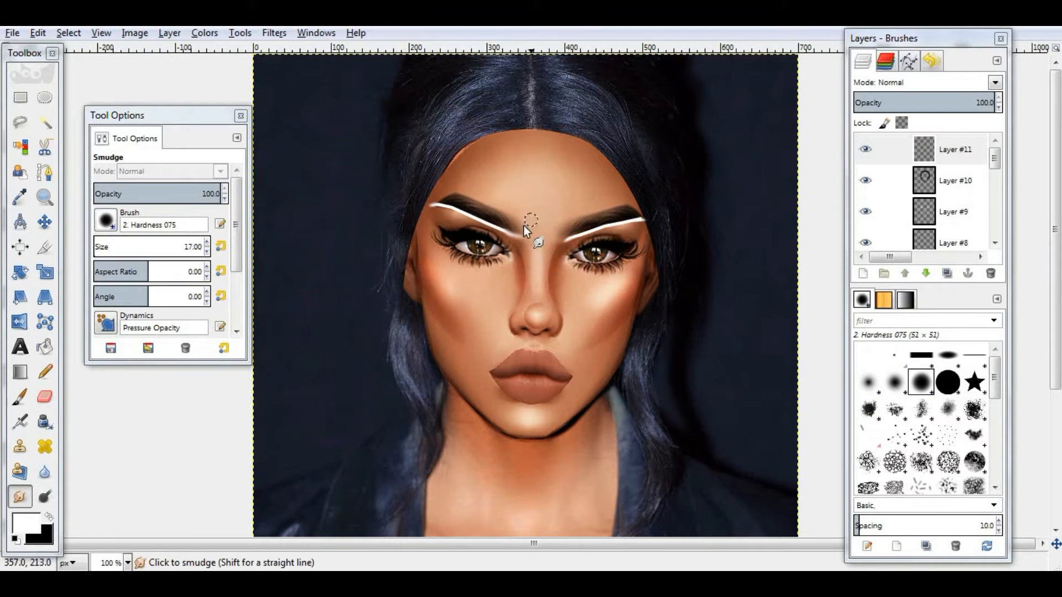
left_click(995, 82)
left_click(898, 271)
left_click(863, 273)
left_click(535, 409)
key("b")
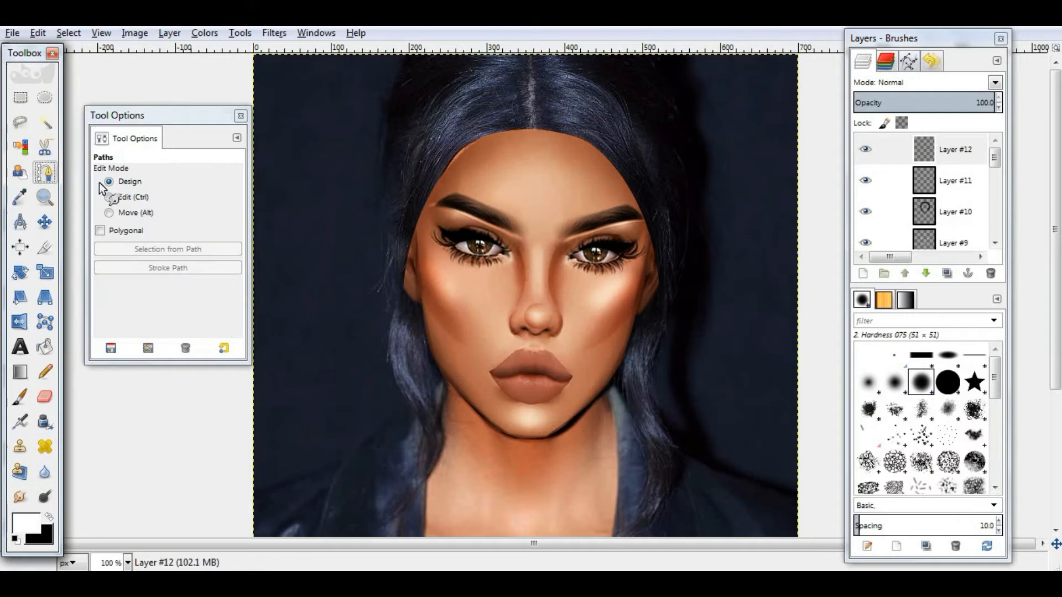
- Draw a curved path along the right side of the nose and stroke it in black
key("x")
left_click(560, 240)
left_click(560, 314)
left_click_drag(560, 278, 550, 278)
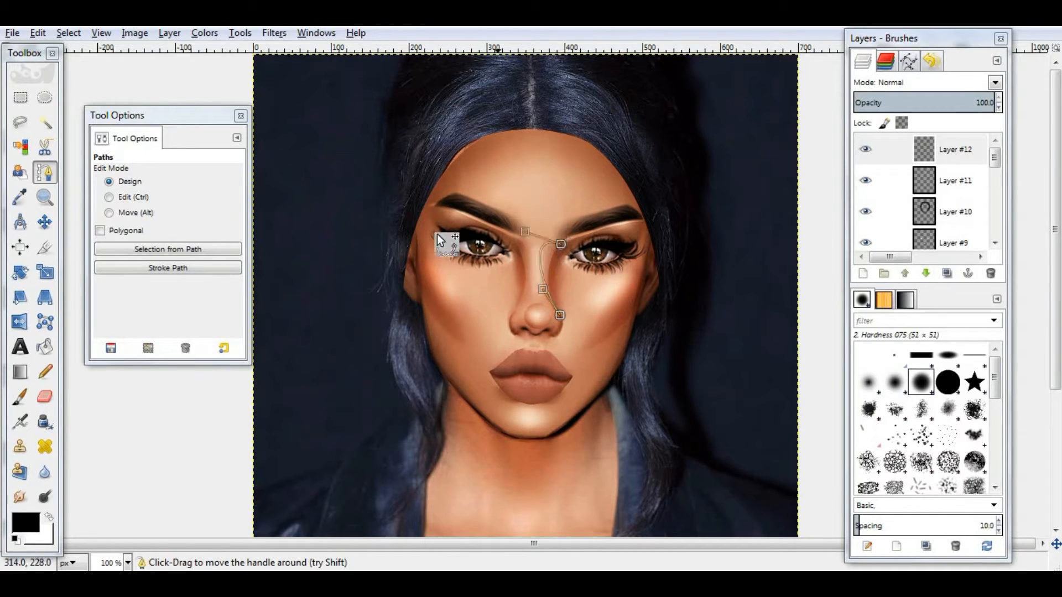
left_click(37, 33)
left_click(72, 332)
left_click(569, 438)
- Duplicate the nose line layer, flip the copy horizontally and move it to the left side of the nose
left_click(44, 222)
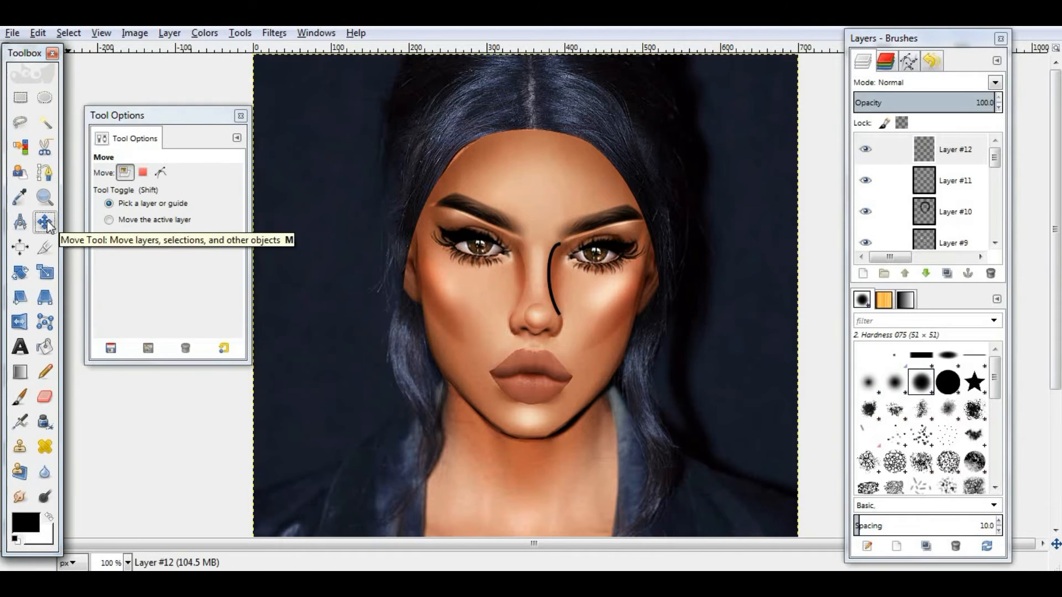
left_click(19, 496)
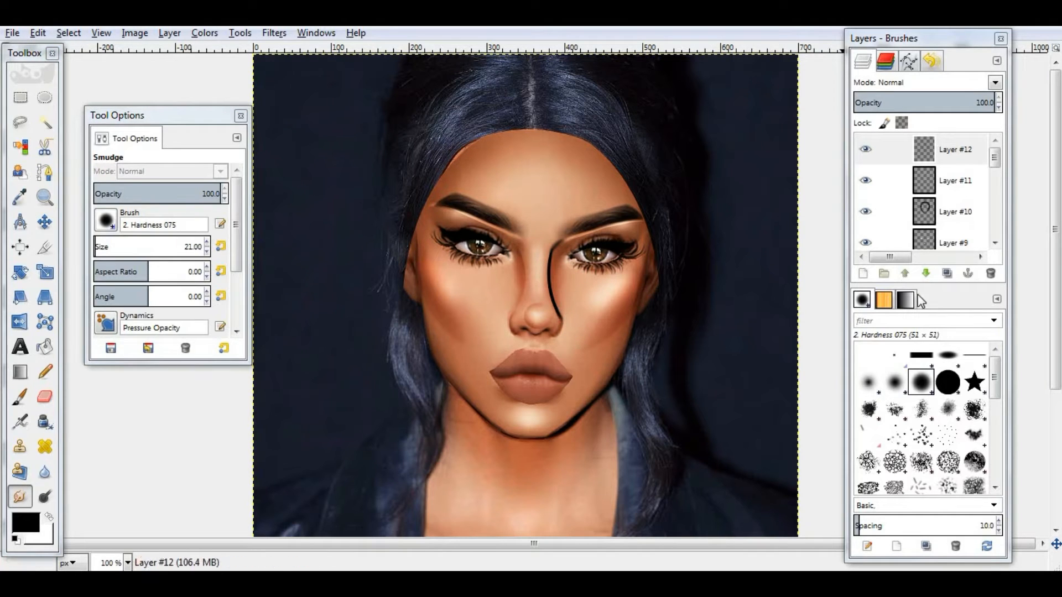
key("shift+ctrl+d")
key("shift+f")
left_click(552, 296)
key("m")
left_click_drag(509, 293, 524, 290)
- Merge the mirrored nose line down and apply Gaussian Blur to the merged layer
right_click(940, 150)
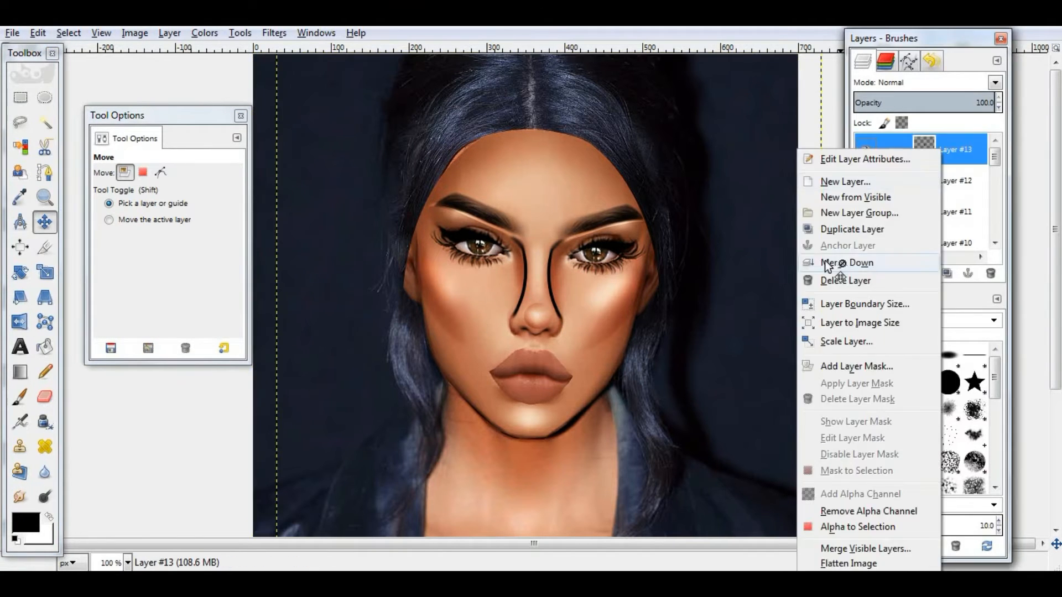
left_click(838, 261)
left_click(275, 33)
mouse_move(296, 122)
left_click(509, 140)
left_click(540, 449)
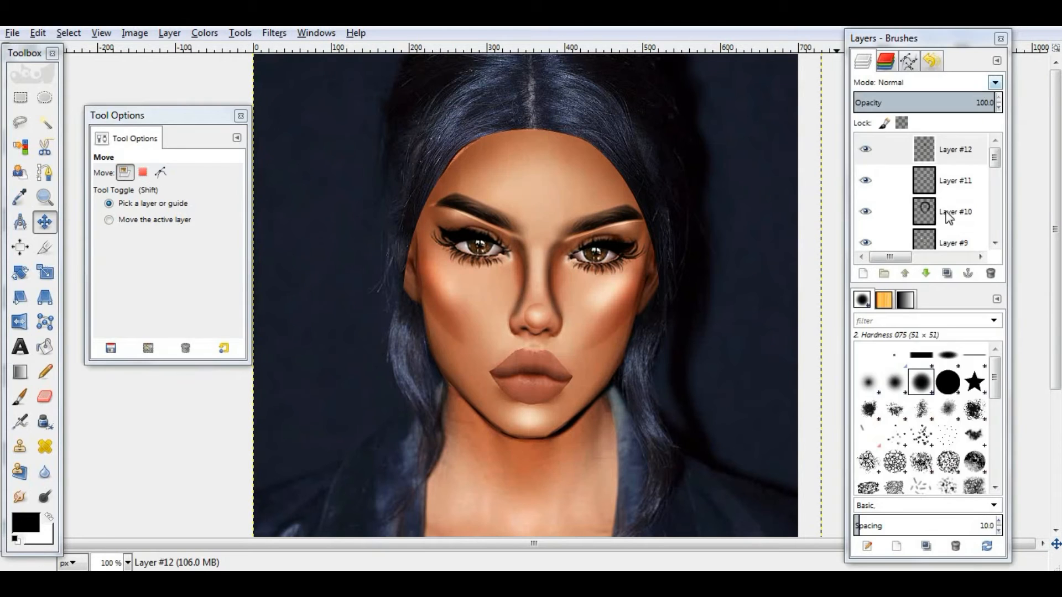
- Add another new layer on top of the nose contour layer
left_click_drag(951, 103, 929, 103)
left_click_drag(934, 41, 975, 34)
key("shift+ctrl+n")
key("Return")
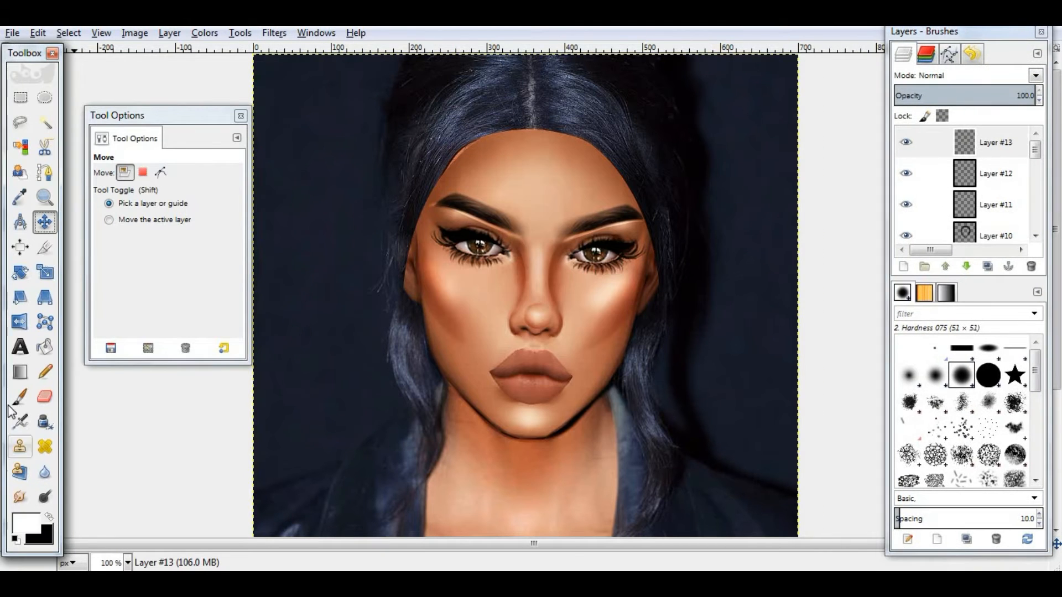
- Make an elliptical selection over the left eye and undo the last paint stroke
key("p")
key("x")
left_click(44, 98)
left_click_drag(447, 213, 495, 241)
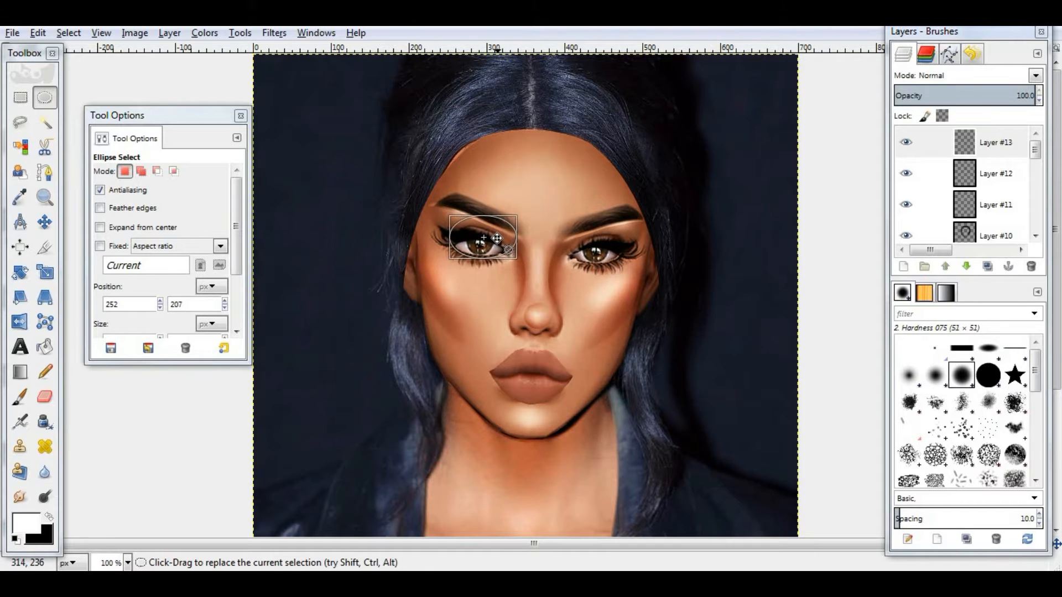
key("p")
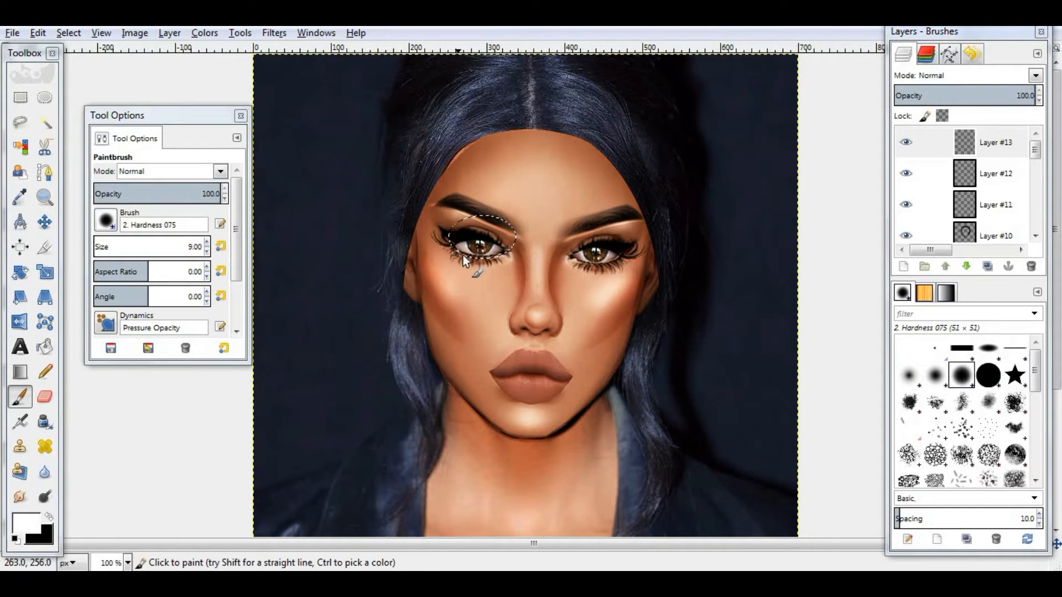
key("ctrl+z")
- Raise the reference photo layer to the top of the layer stack
left_click(220, 246)
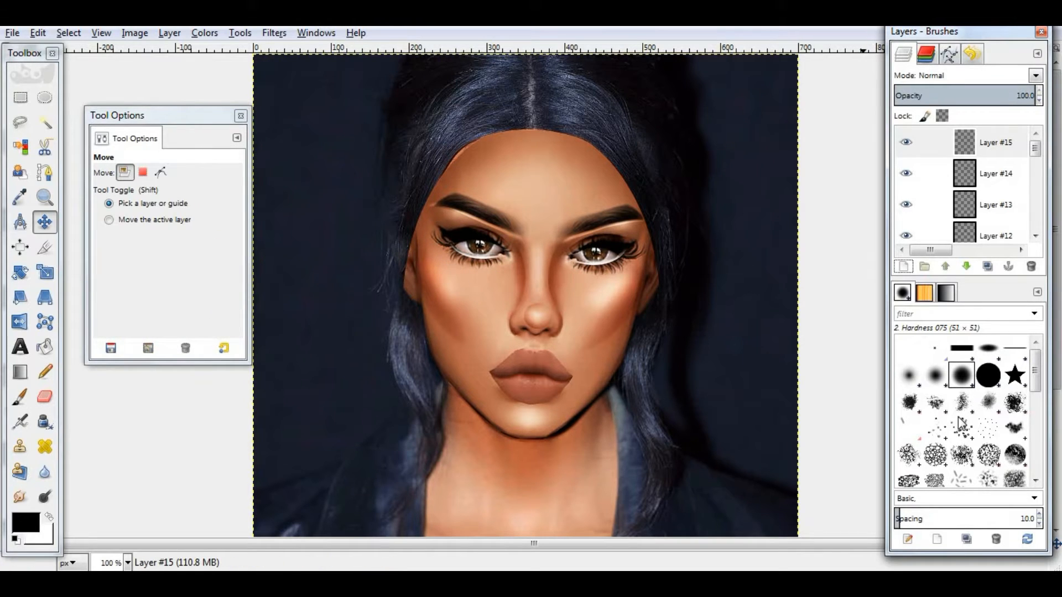
scroll(990, 188, "down", 10)
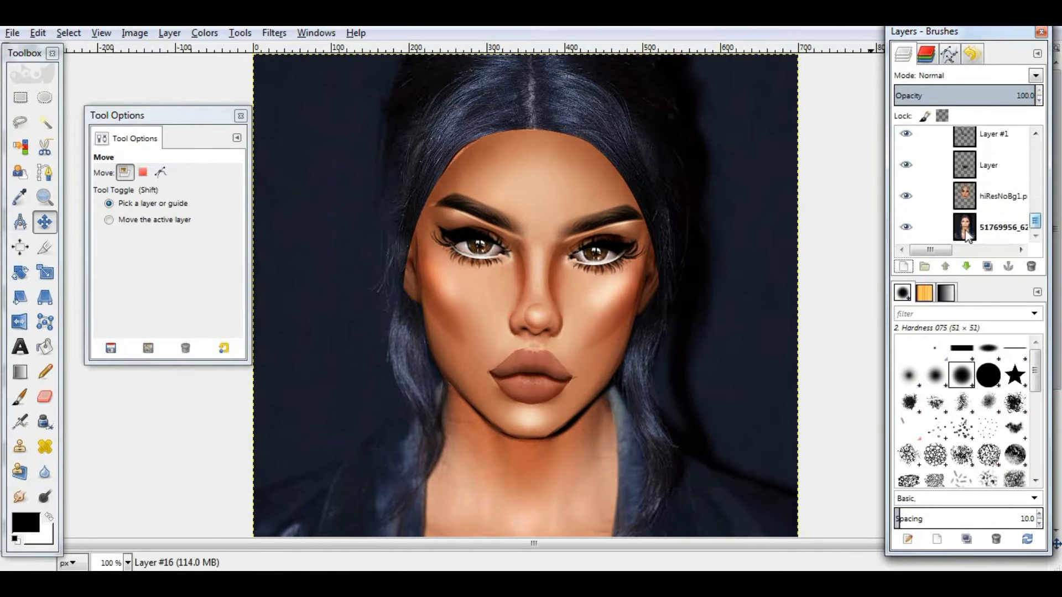
left_click(993, 224)
left_click(941, 265)
left_click(941, 265)
left_click(942, 265)
left_click(942, 265)
left_click(941, 265)
left_click(942, 265)
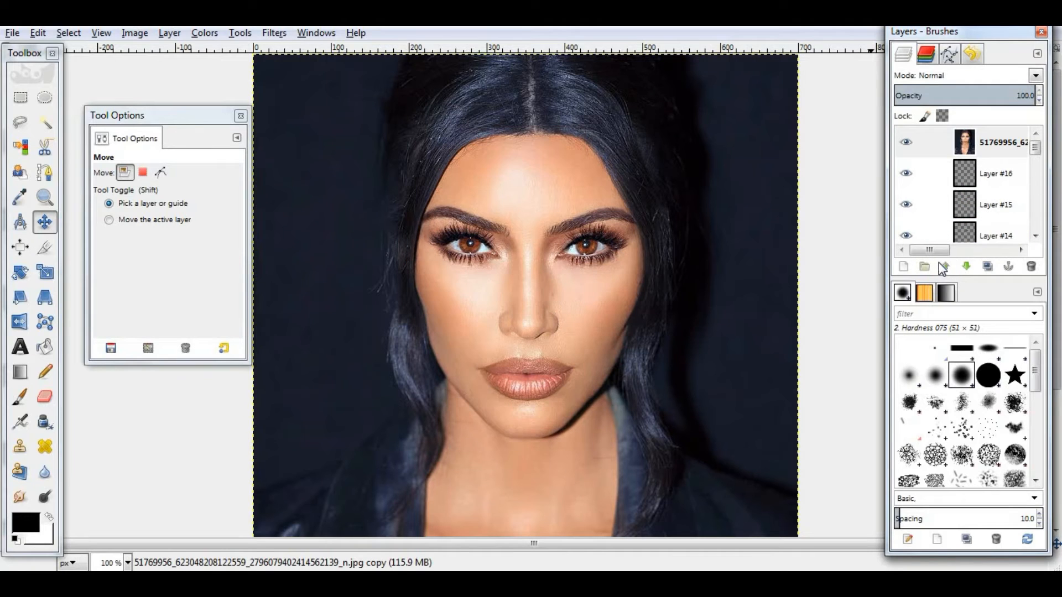
- Toggle the reference photo layer's visibility to compare it with the avatar
left_click(904, 144)
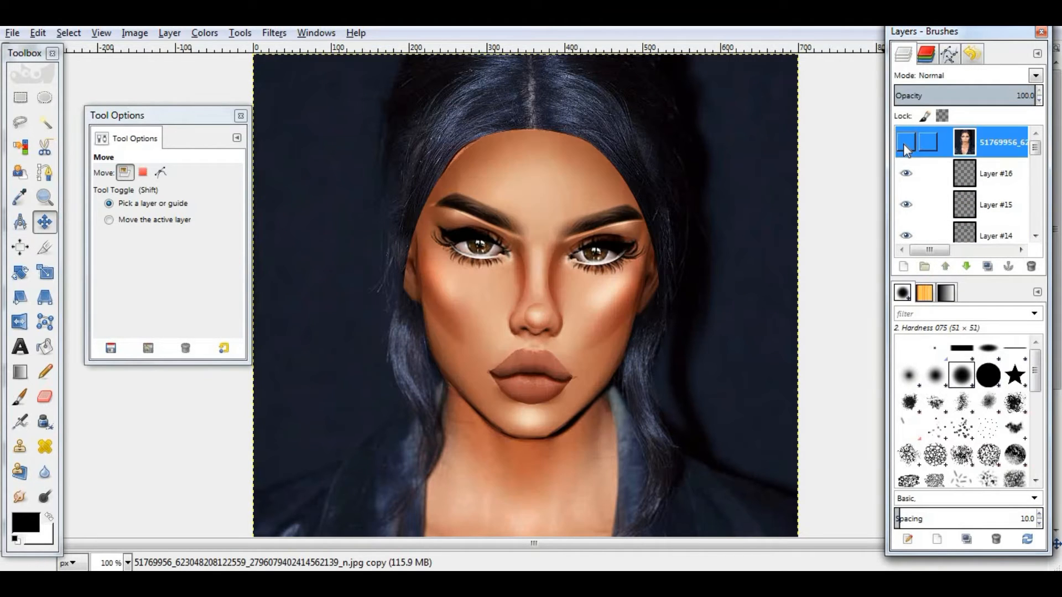
left_click(905, 144)
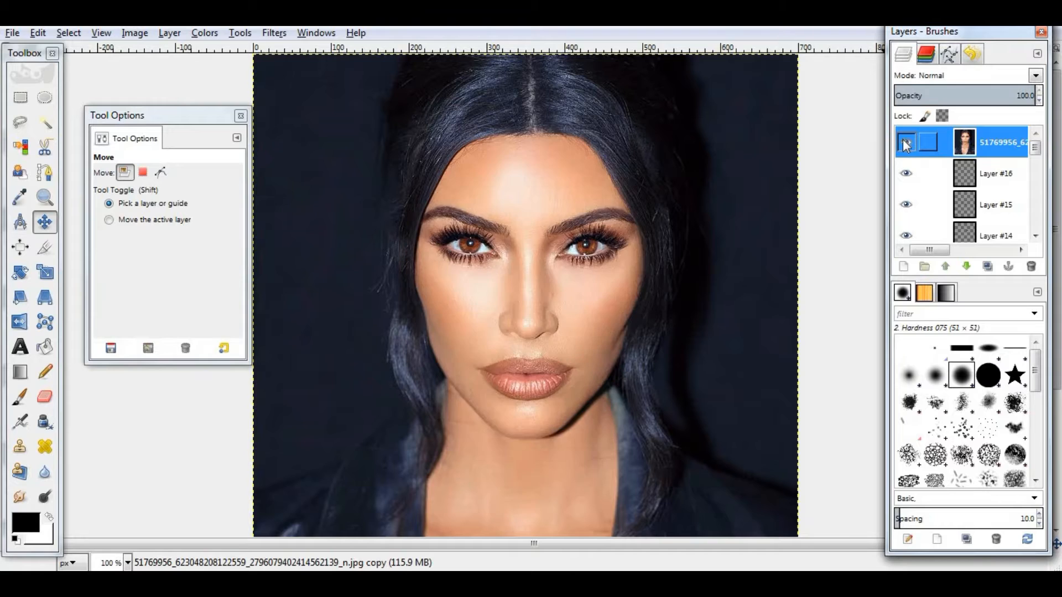
left_click(905, 144)
left_click(905, 144)
left_click(905, 144)
left_click(905, 144)
- Crop the reference photo layer down to just the lips area
left_click(40, 255)
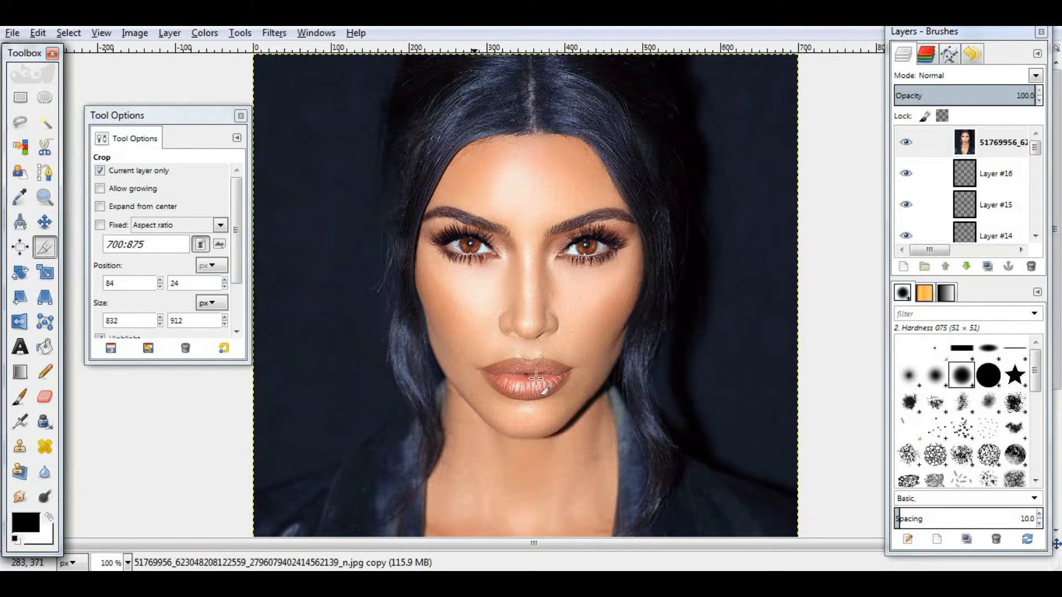
left_click_drag(474, 343, 577, 402)
left_click_drag(538, 355, 538, 366)
left_click(515, 389)
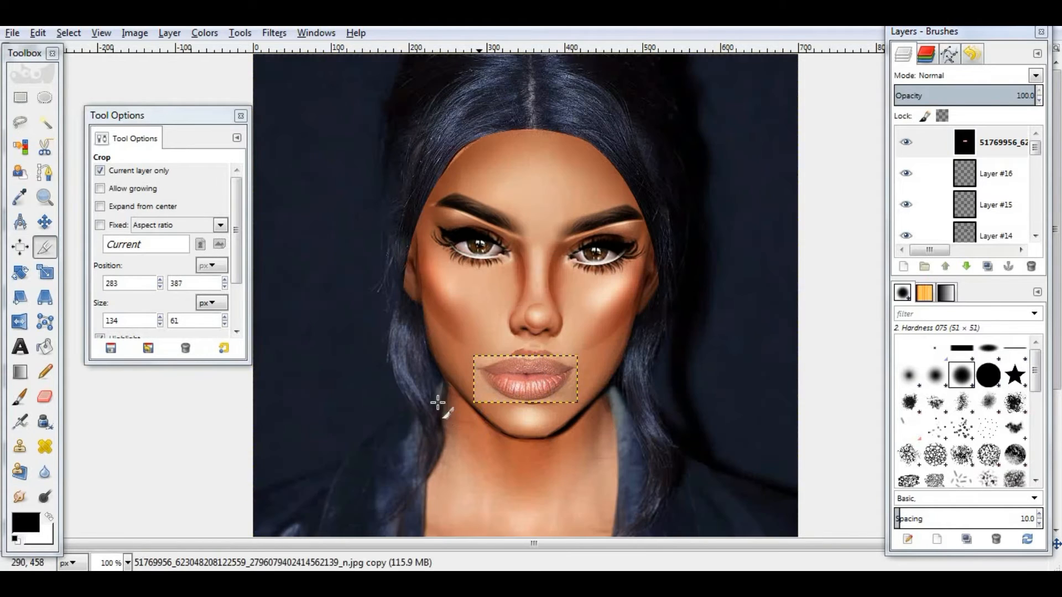
- Add an alpha channel to the cropped lips layer
left_click(170, 34)
mouse_move(291, 206)
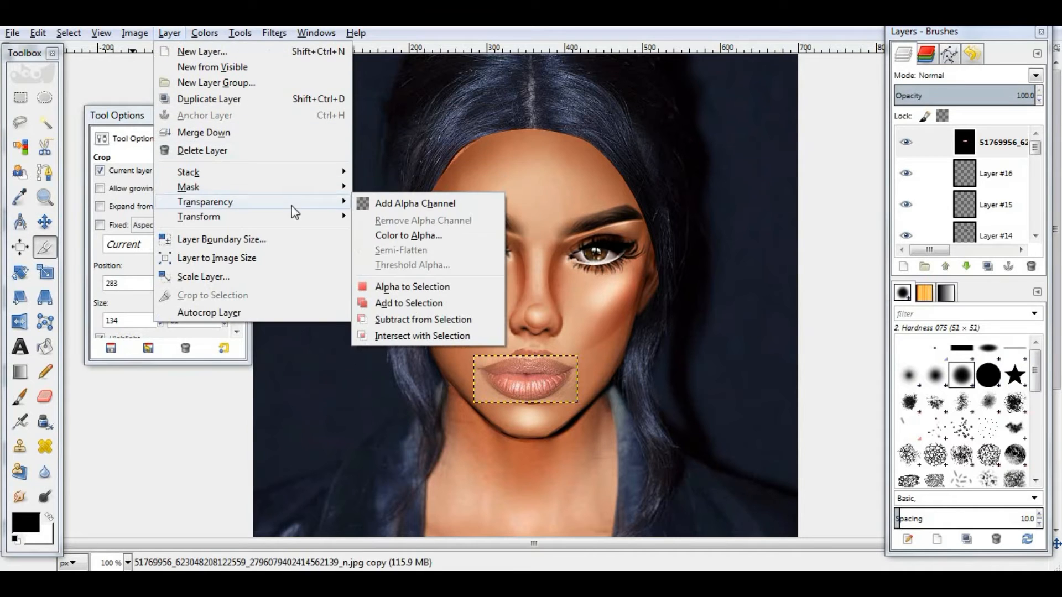
left_click(417, 210)
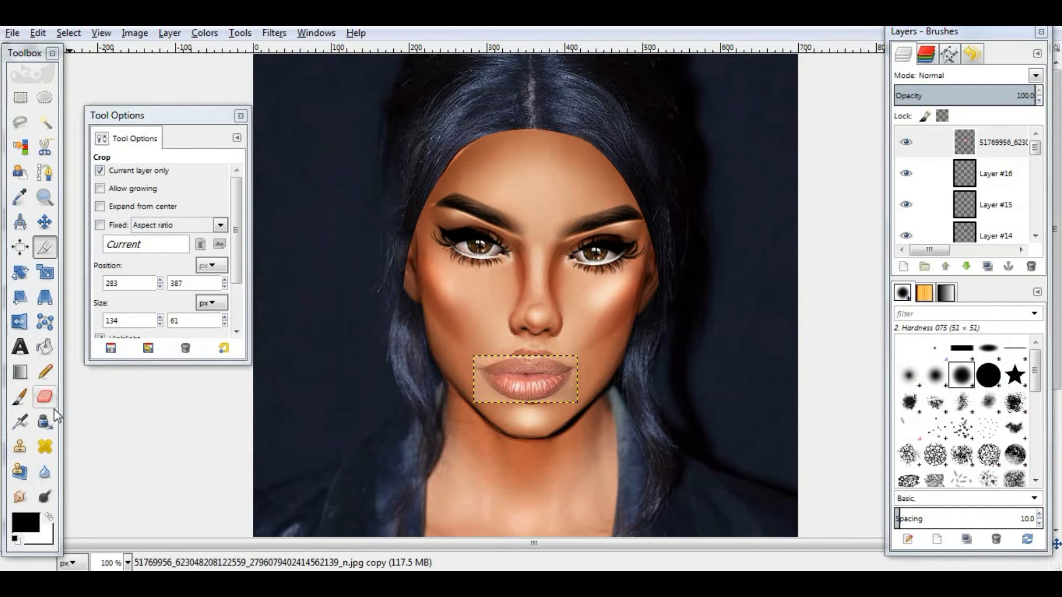
- Erase the hard edges around the cropped lips with the Eraser
left_click(45, 396)
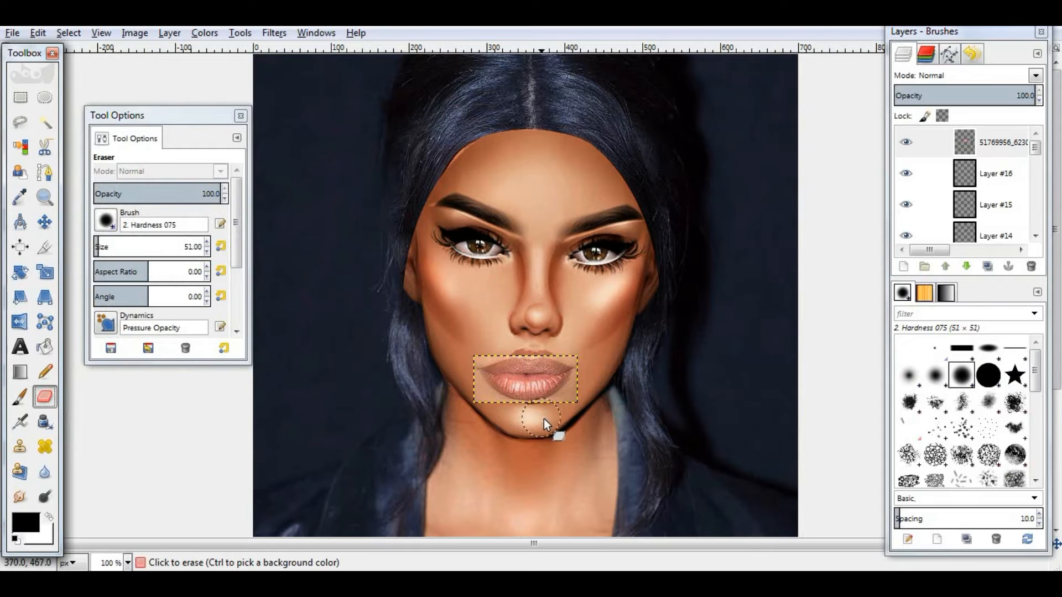
left_click_drag(476, 394, 468, 360)
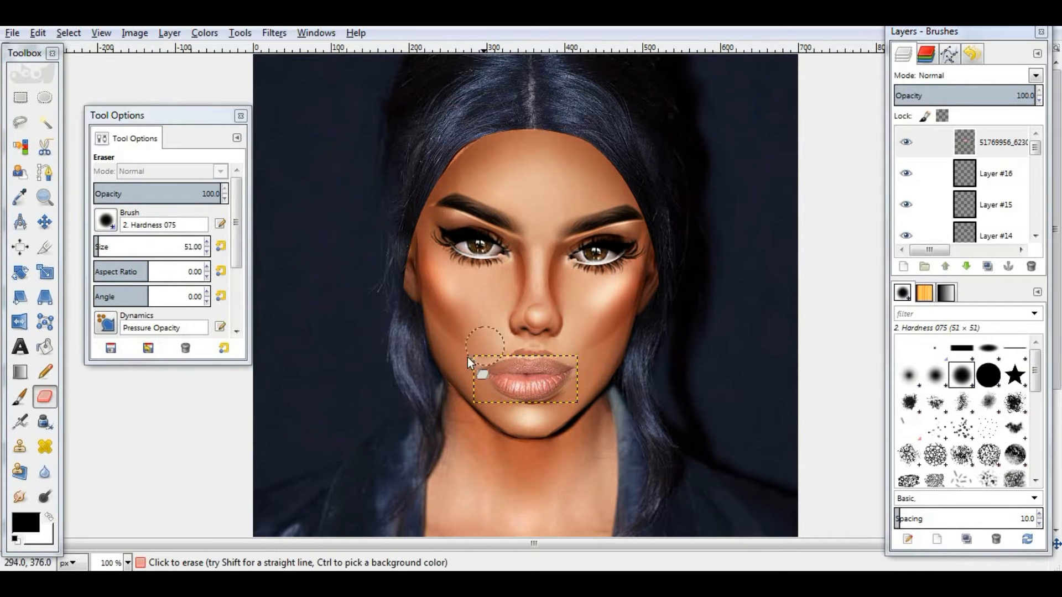
key("m")
left_click(908, 140)
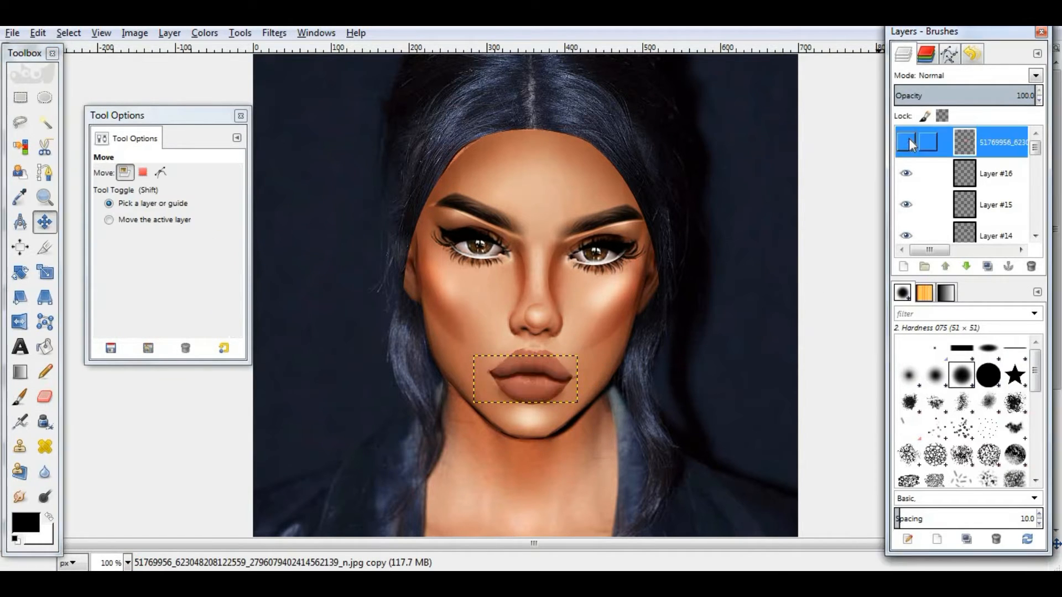
left_click(909, 140)
- Lower the lips layer's opacity to 66.5 and nudge it into place over the mouth
left_click(904, 267, "shift")
right_click(997, 140)
left_click(925, 256)
left_click(989, 90)
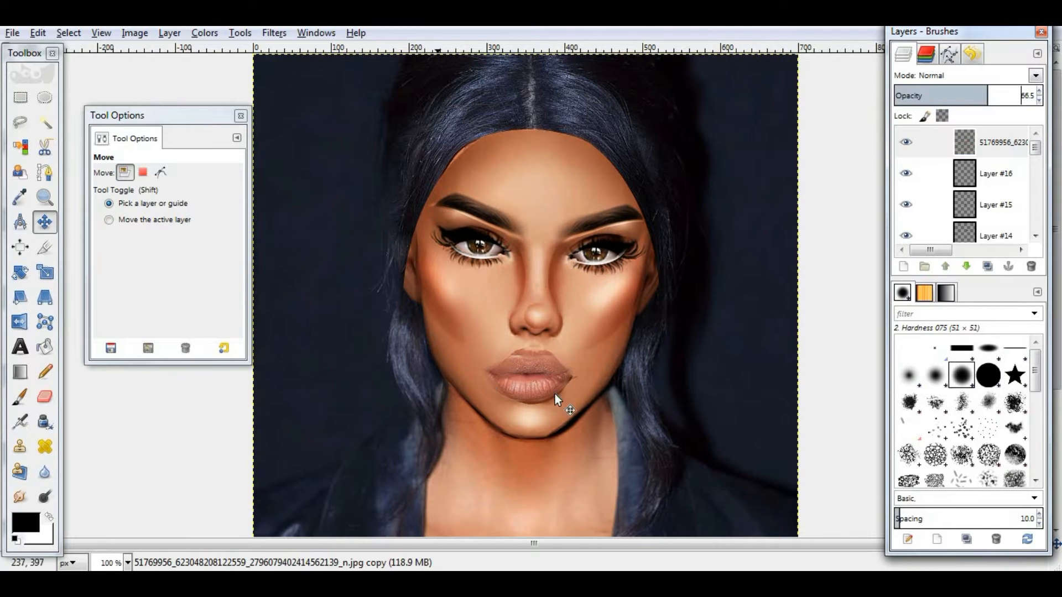
left_click_drag(555, 394, 560, 395)
- Scale the lips layer to fit the avatar's mouth
left_click(45, 272)
left_click(405, 167)
left_click(103, 245)
left_click_drag(514, 462, 582, 517)
left_click(188, 303)
left_click_drag(548, 402, 27, 25)
left_click(45, 272)
left_click(538, 308)
left_click(183, 304)
left_click(45, 222)
left_click(45, 273)
left_click(540, 402)
left_click(183, 303)
- Restore the lips layer's opacity to 100 and move it down the layer stack
left_click(45, 197)
left_click(128, 563)
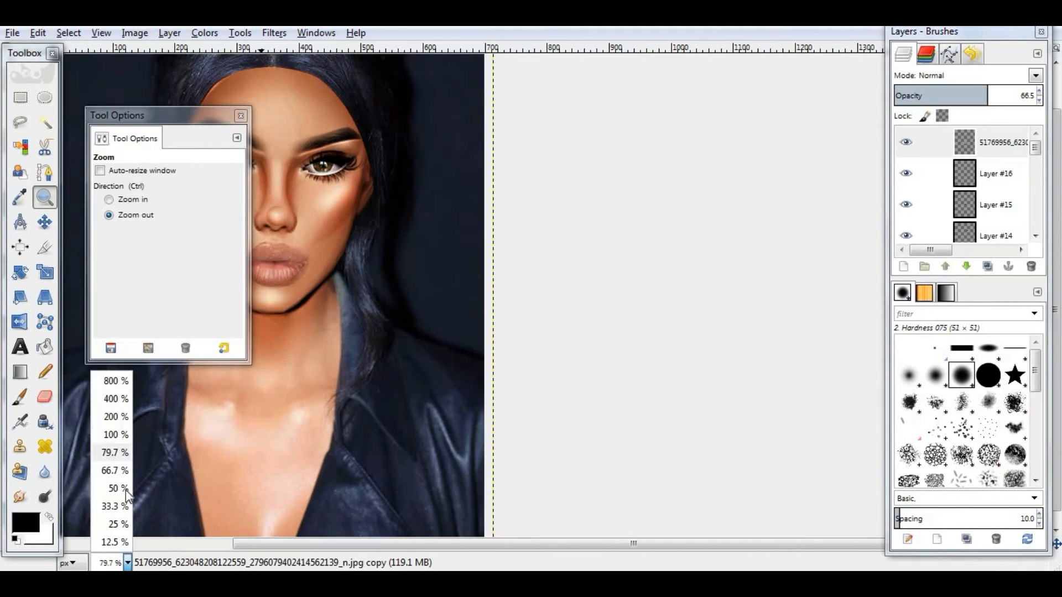
left_click(119, 434)
left_click_drag(754, 546, 617, 546)
left_click(45, 222)
left_click_drag(451, 278, 449, 274)
left_click_drag(987, 96, 1040, 96)
left_click_drag(473, 274, 471, 275)
scroll(471, 275, "up", 1)
left_click_drag(977, 146, 979, 220)
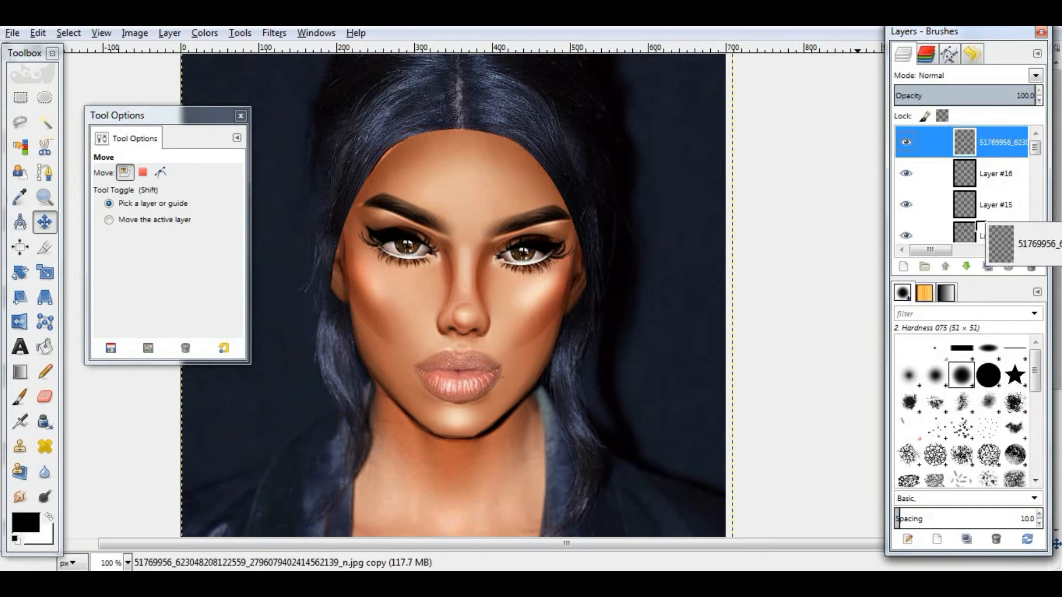
- Rearrange the layer order and delete an extra empty layer
left_click(966, 267)
left_click(967, 266)
left_click(967, 266)
left_click(945, 266)
left_click(945, 267)
left_click(945, 267)
left_click(996, 174)
left_click(1031, 267)
left_click(1031, 267)
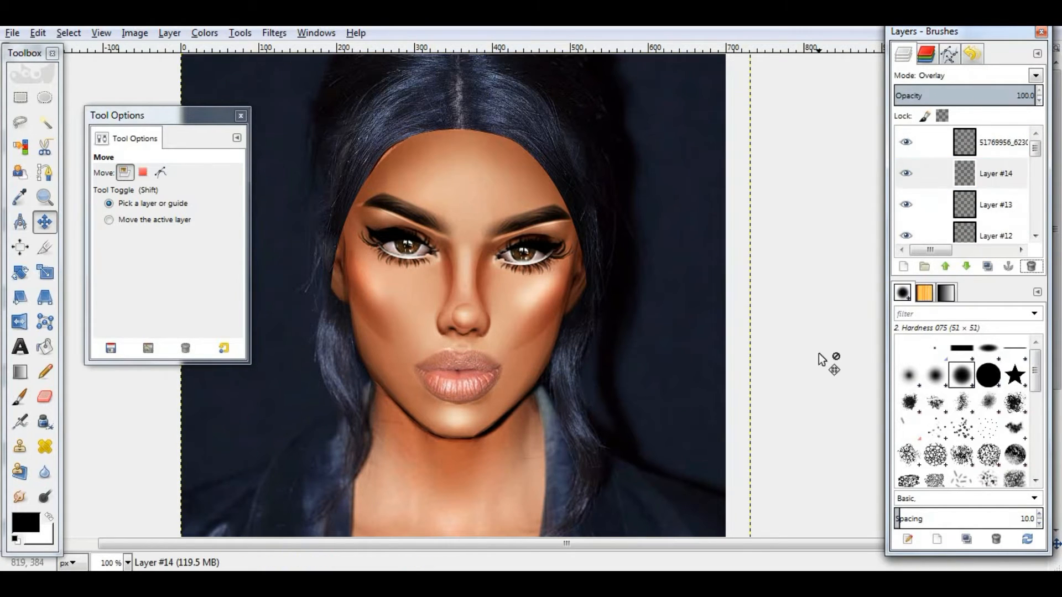
left_click(1037, 77)
left_click(985, 449)
left_click(1004, 142)
left_click(997, 173)
left_click(1036, 76)
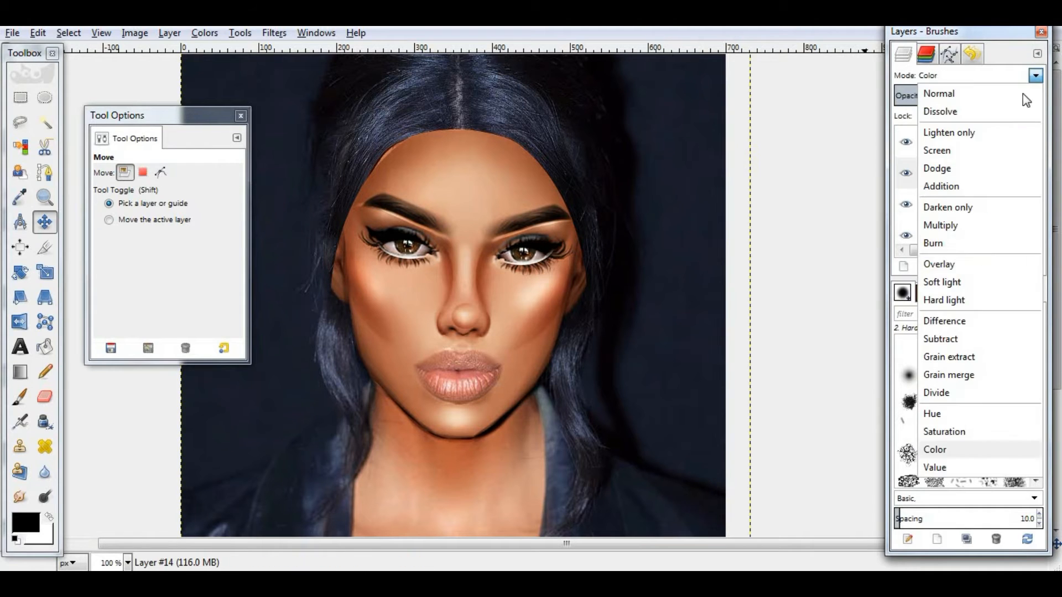
left_click(1007, 264)
- Apply a Curves adjustment to the lips layer, pulling the value curve down to darken it
left_click(1003, 142)
key("Tab")
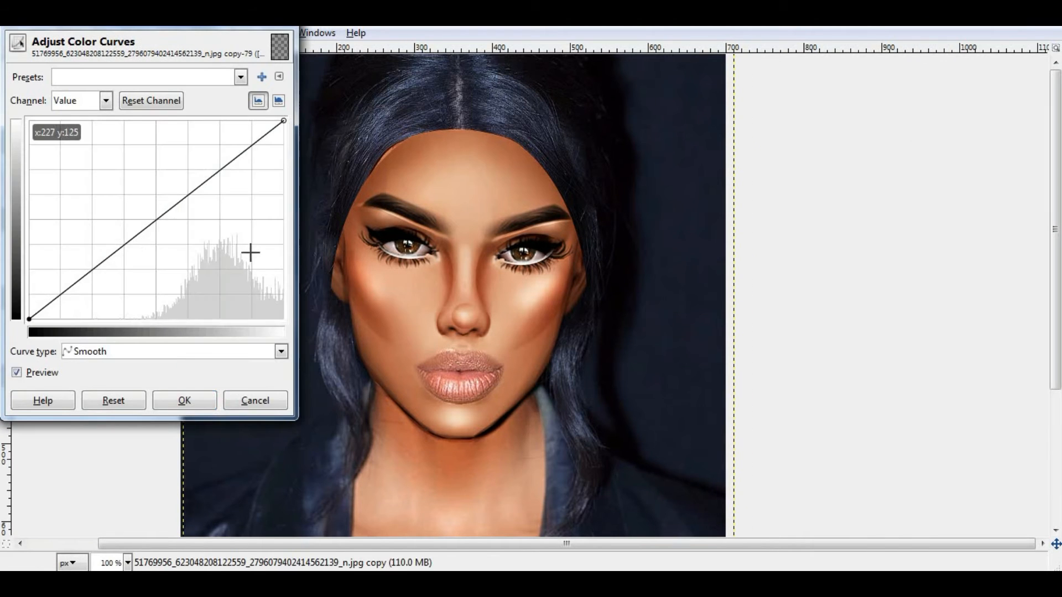
left_click_drag(249, 249, 202, 201)
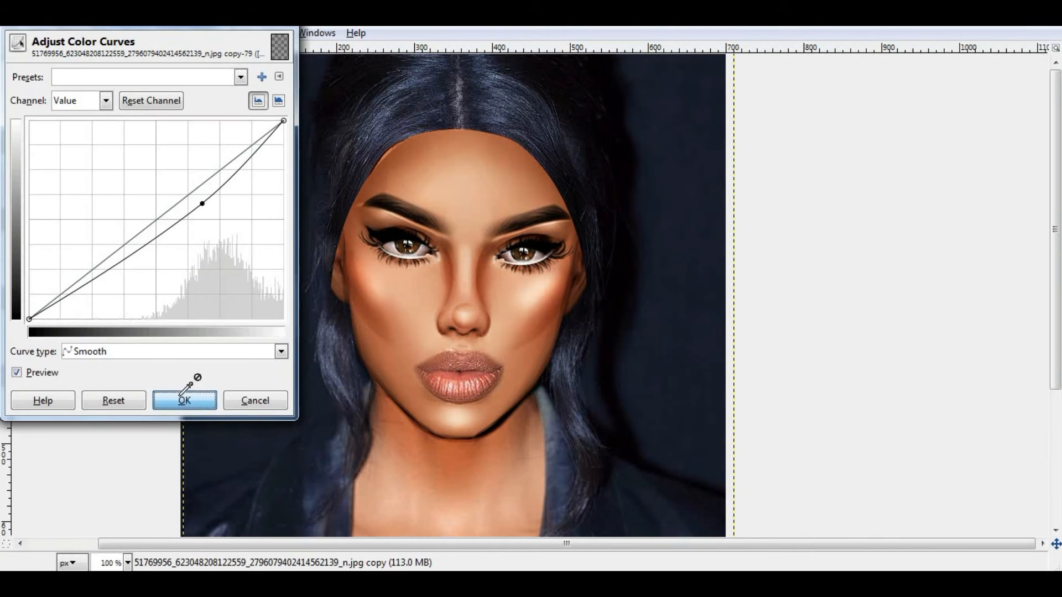
left_click(186, 399)
key("Tab")
- On a new layer, draw a path along the parting line of the lips and stroke it with a 4 px line
left_click(904, 267)
key("Return")
left_click(45, 173)
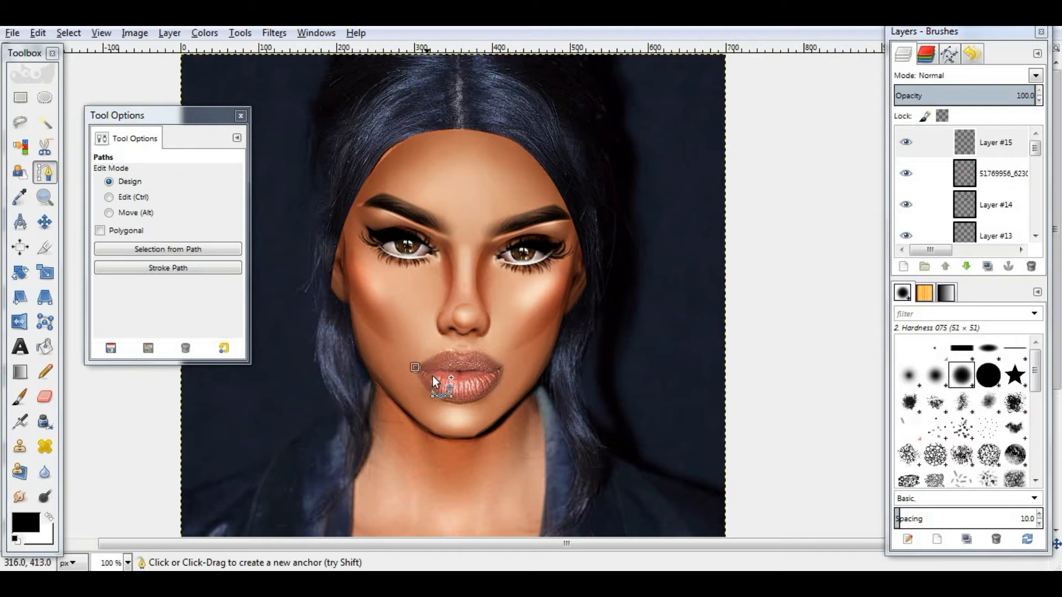
left_click(414, 368)
left_click(431, 373)
left_click(442, 369)
left_click(459, 373)
left_click(488, 373)
left_click(501, 368)
left_click(37, 33)
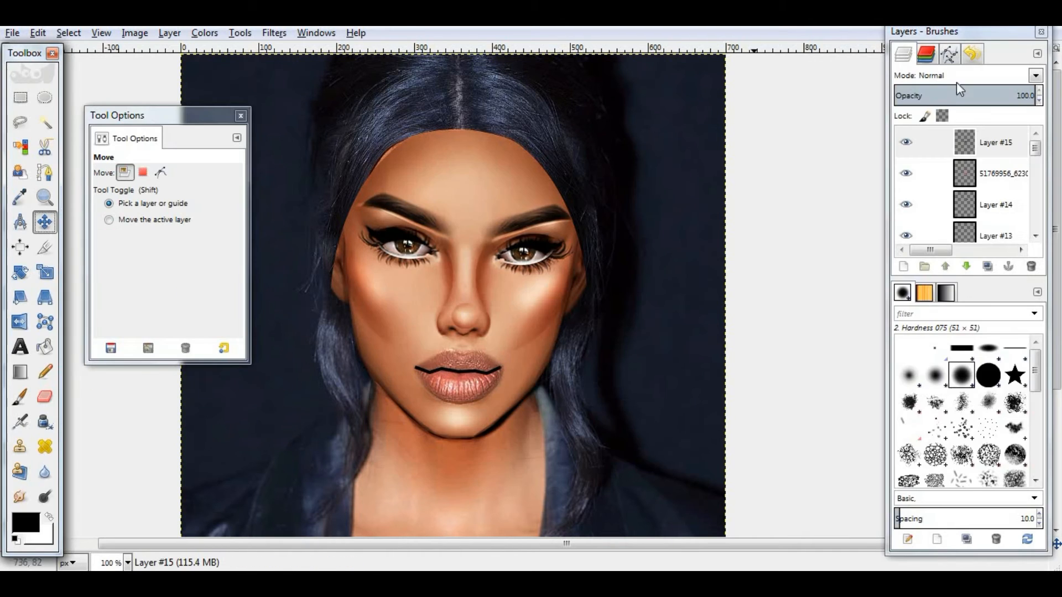
- Set the lip line layer to Overlay and apply a 9 px Gaussian Blur
left_click(963, 76)
left_click(962, 169)
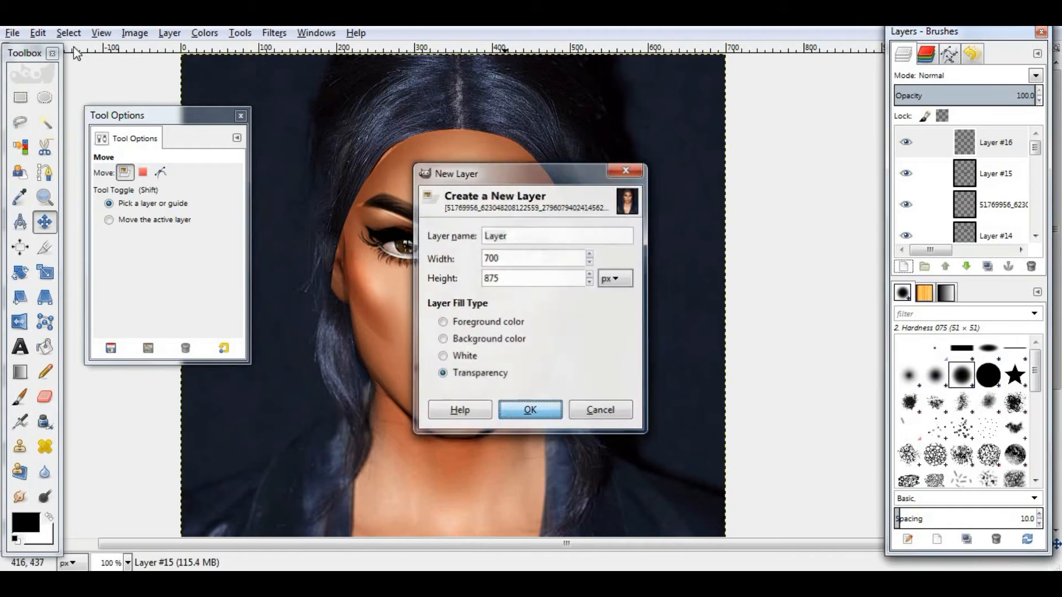
key("Return")
- Select the lips with an ellipse, airbrush across the lower lip, and clear the selection
key("e")
left_click_drag(420, 348, 501, 403)
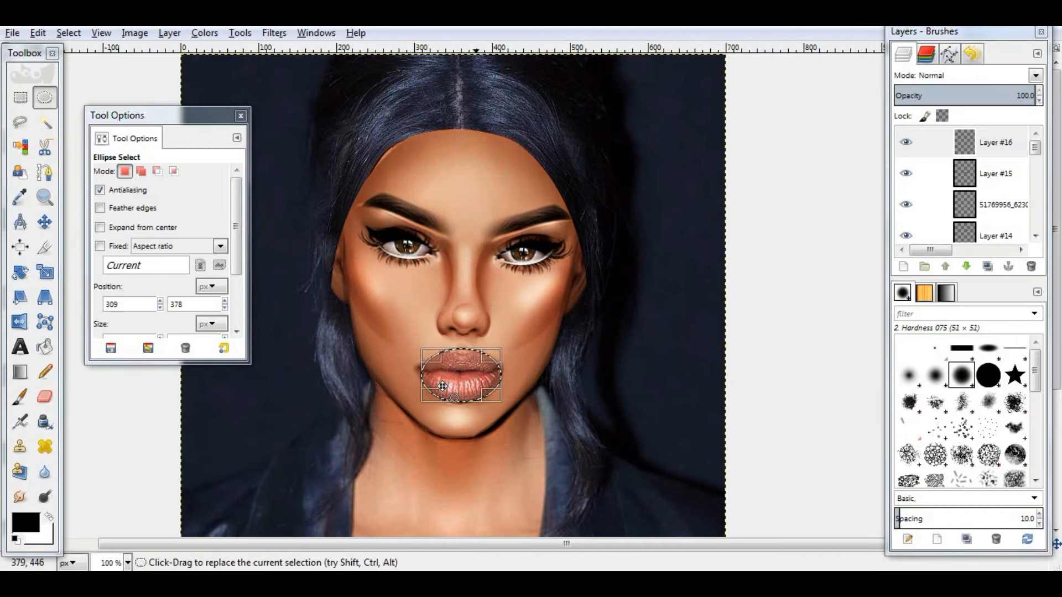
left_click(20, 422)
left_click_drag(397, 412, 480, 406)
left_click(68, 34)
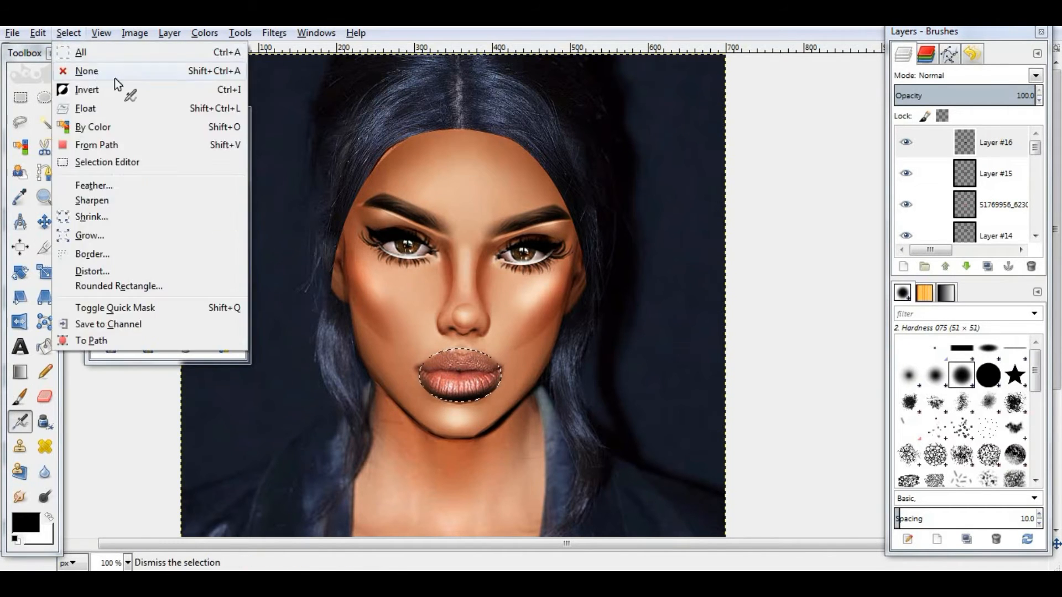
left_click(114, 74)
- Set the lip shading layer's mode to Overlay and add another new layer
left_click(962, 75)
left_click(954, 265)
left_click(969, 93)
left_click(903, 266)
key("Return")
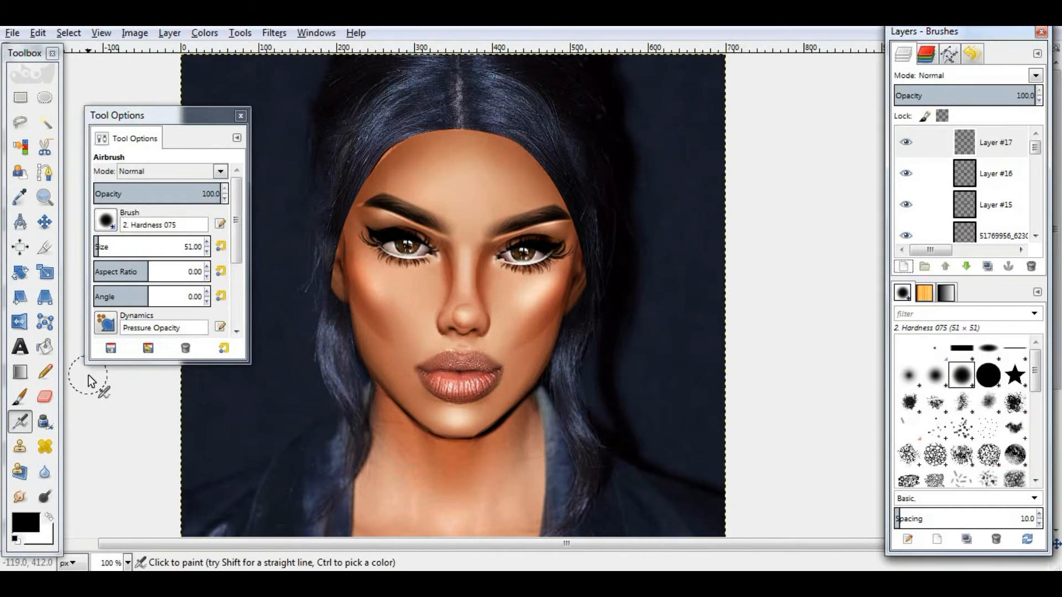
- Add a new transparent layer above the lip layers
scroll(494, 229, "down", 5)
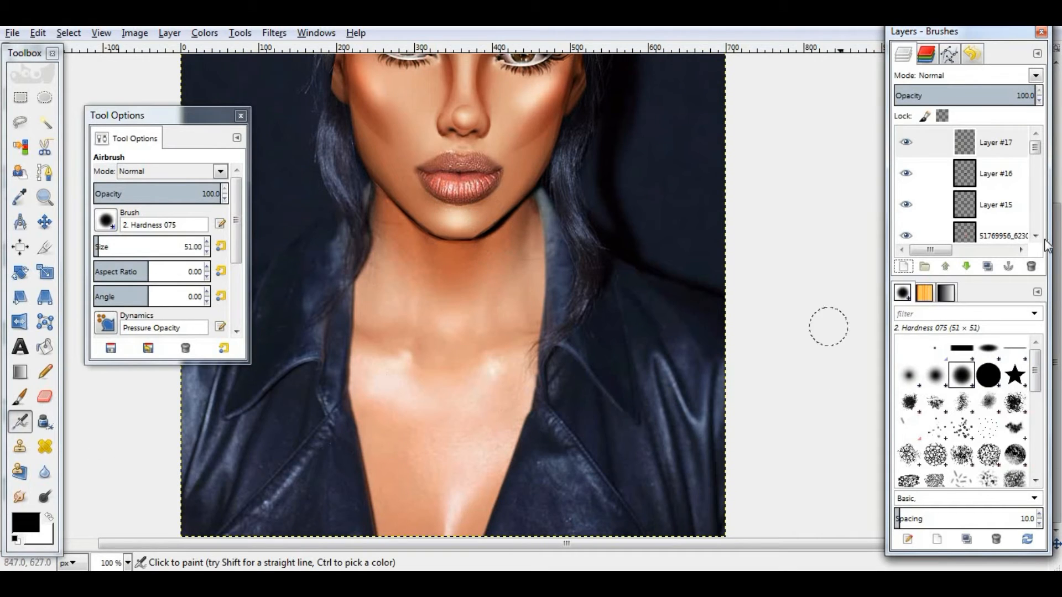
left_click(904, 267)
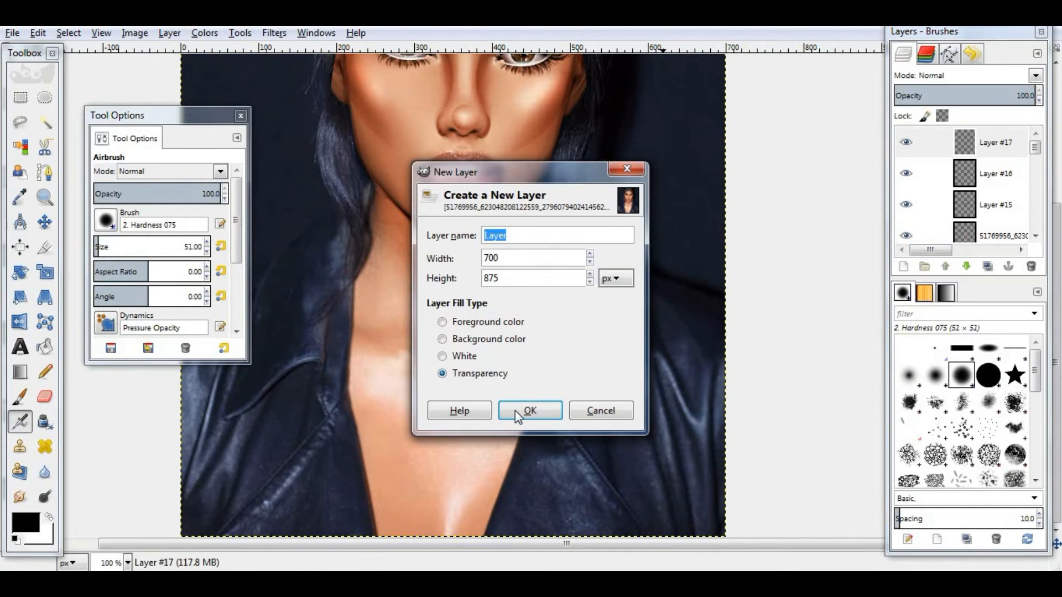
left_click(518, 409)
- Draw a curved path along the collarbone and stroke it with the foreground colour
left_click(21, 122)
left_click(353, 338)
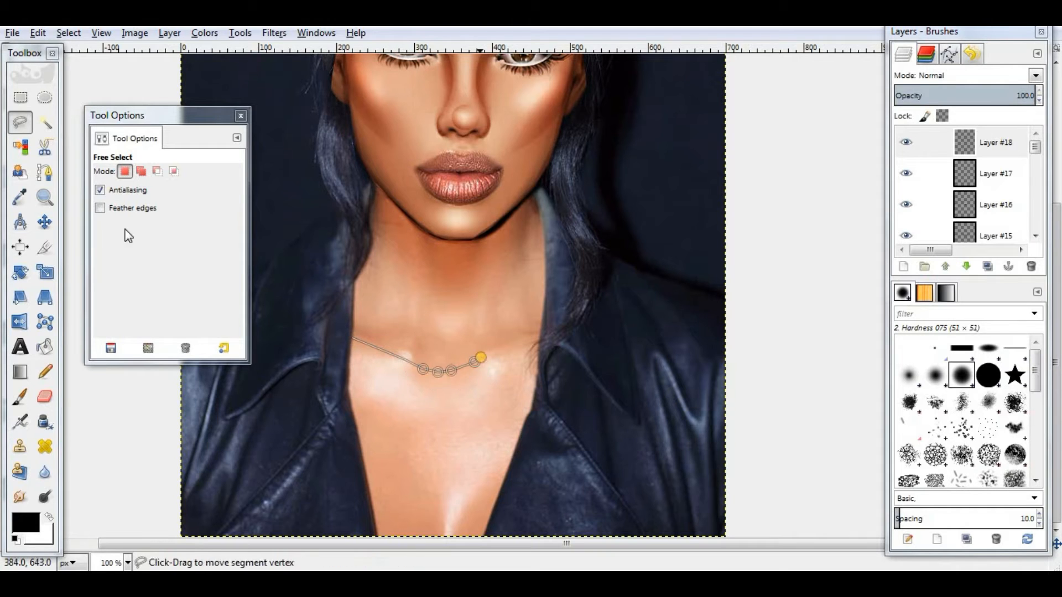
left_click(45, 172)
left_click(361, 335)
left_click(406, 349)
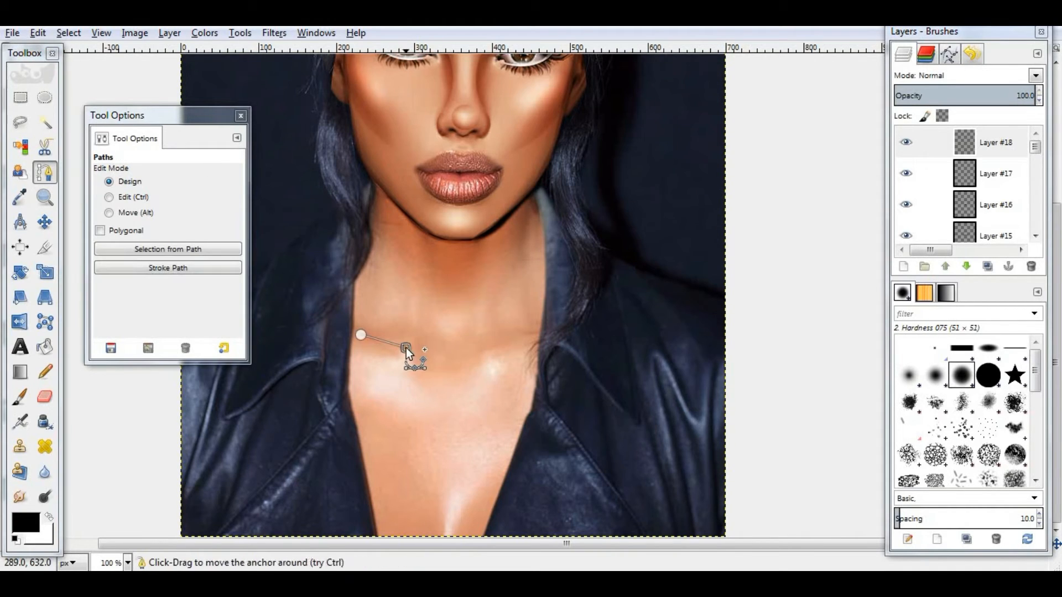
left_click(482, 353)
left_click(532, 335)
left_click_drag(443, 351, 459, 375)
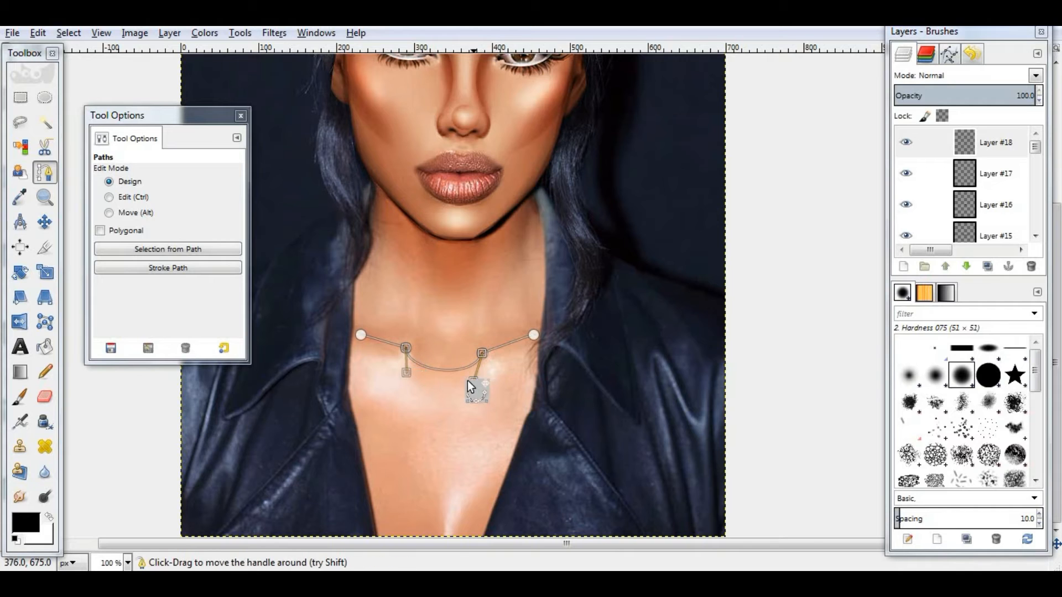
left_click(38, 33)
left_click(91, 323)
left_click(562, 437)
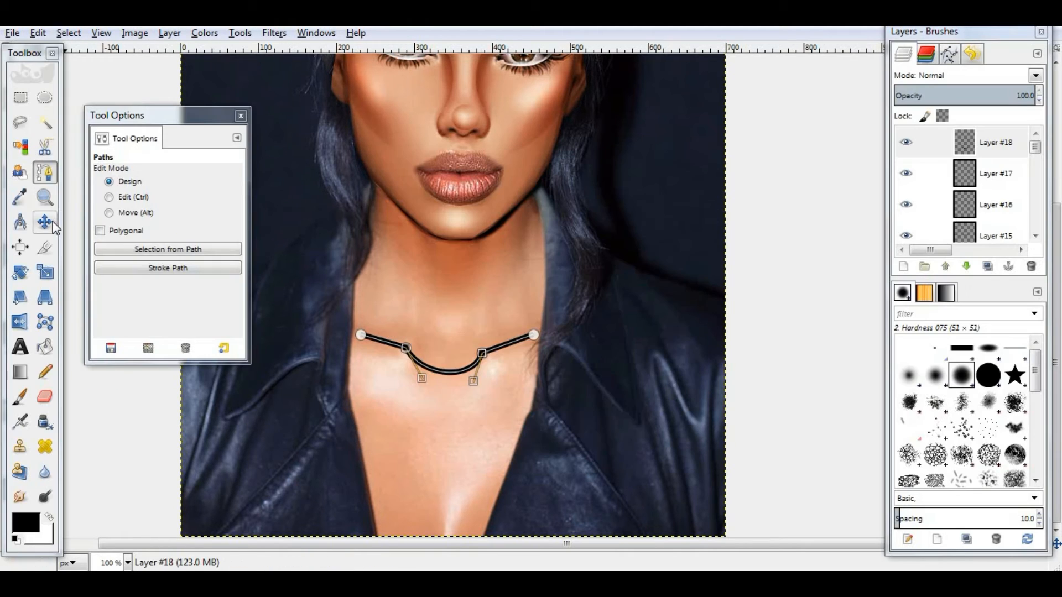
- Smudge both ends of the collarbone line so they taper off
left_click(20, 496)
left_click_drag(531, 337, 544, 333)
left_click_drag(367, 339, 355, 333)
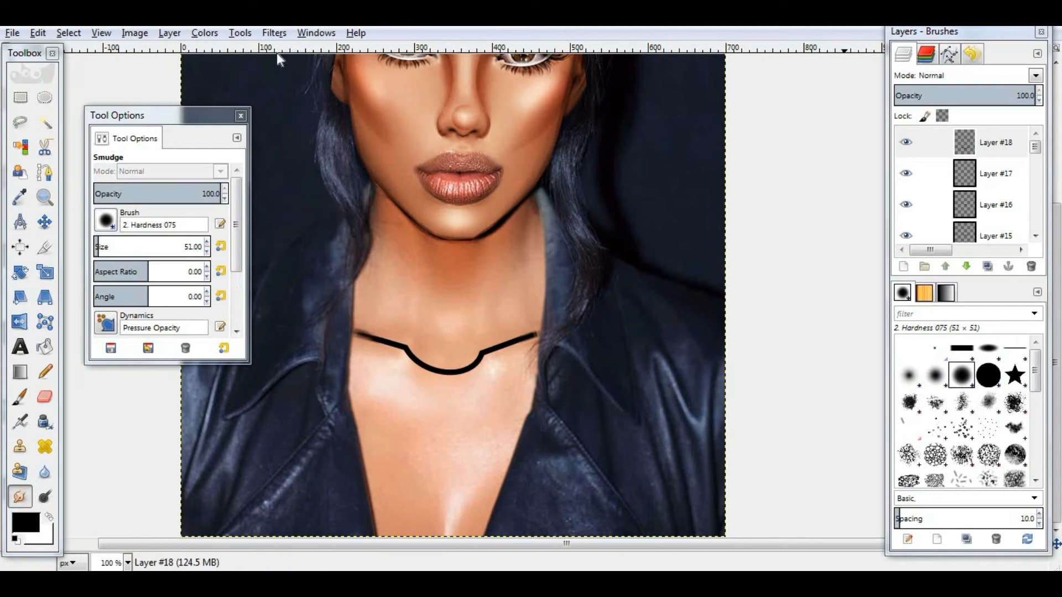
- Apply a Gaussian Blur to the collarbone line layer
left_click(274, 33)
mouse_move(283, 115)
left_click(497, 131)
left_click_drag(550, 230, 525, 346)
left_click_drag(472, 298, 540, 241)
left_click_drag(542, 298, 522, 171)
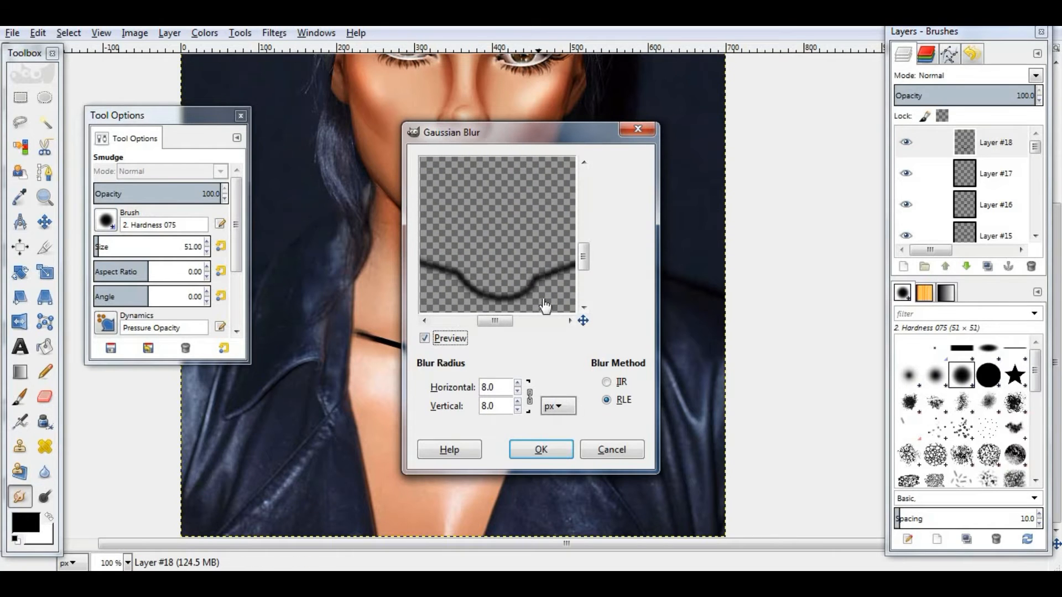
left_click(518, 383)
left_click(541, 450)
- Set the collarbone line layer's mode to Overlay and duplicate the layer
left_click(1035, 77)
left_click(962, 258)
left_click(905, 144)
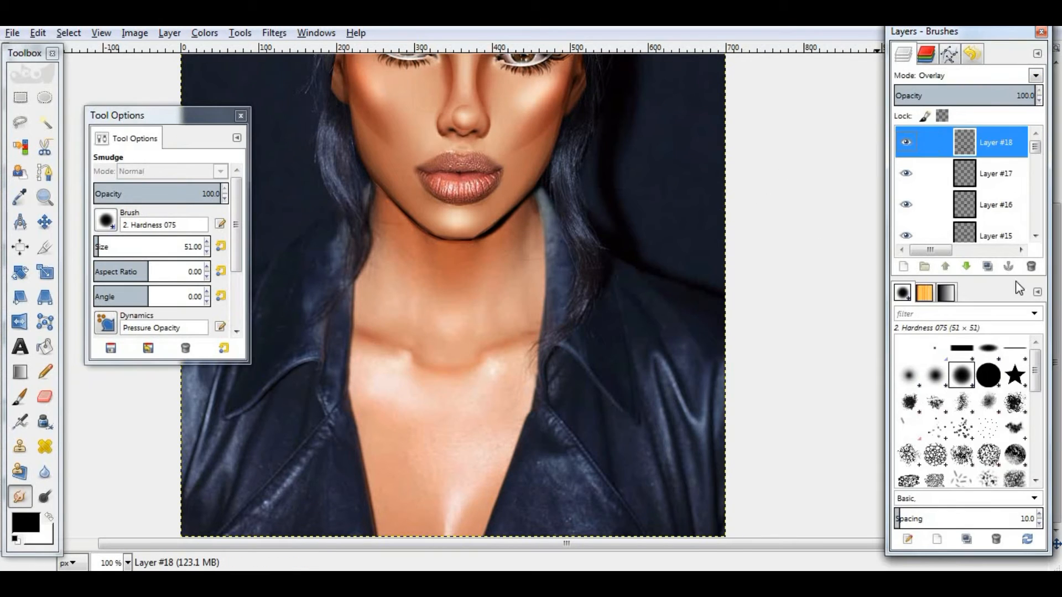
left_click(987, 267)
left_click(979, 93)
- Add a new layer and lasso-select the neck and chest skin area between the jacket edges
left_click(903, 267)
left_click(530, 408)
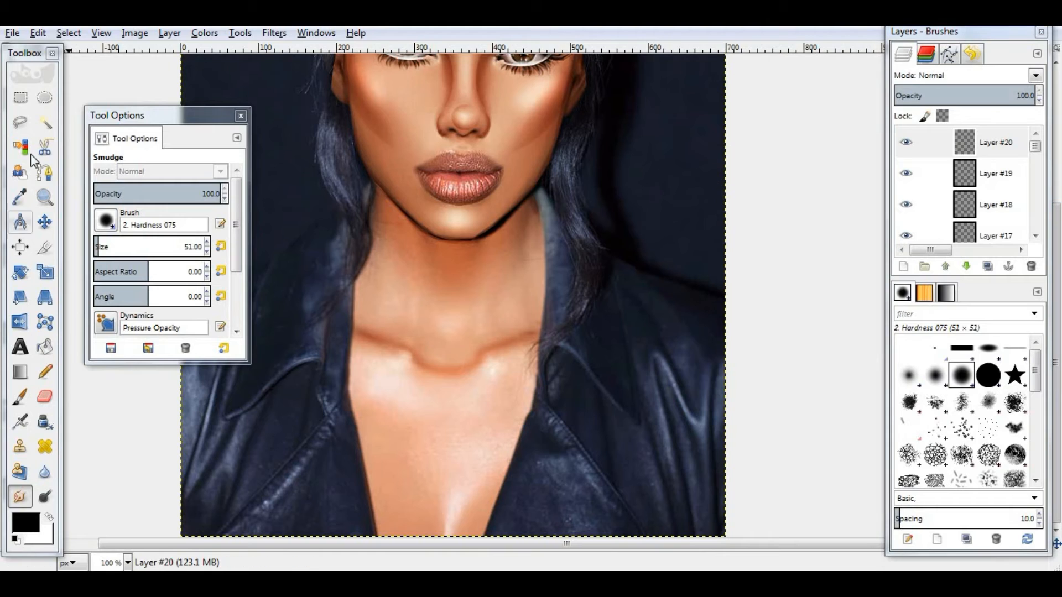
left_click(19, 122)
left_click(370, 181)
left_click(370, 235)
left_click(361, 267)
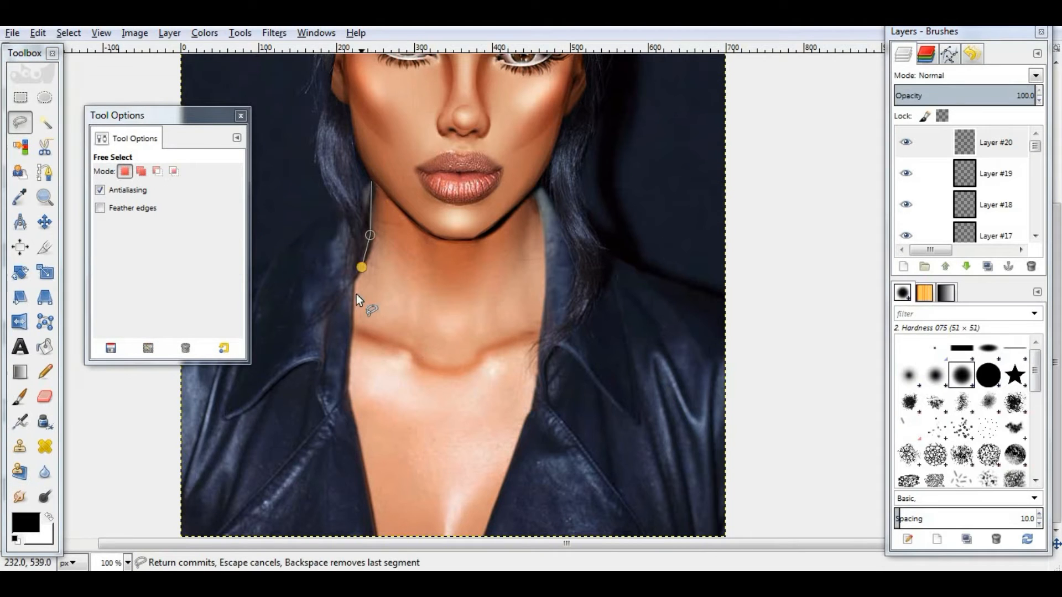
left_click(348, 386)
left_click(377, 536)
left_click(483, 536)
left_click(536, 392)
left_click(538, 354)
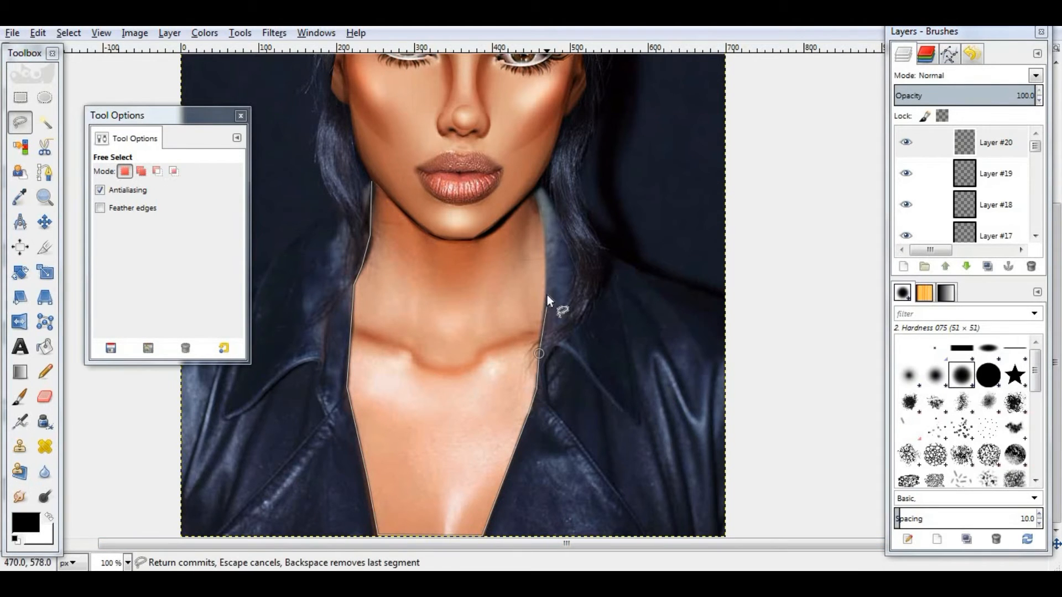
left_click(454, 240)
left_click(437, 239)
left_click(371, 181)
- Airbrush dark shading along both sides of the neck inside the selection, then clear the selection
key("a")
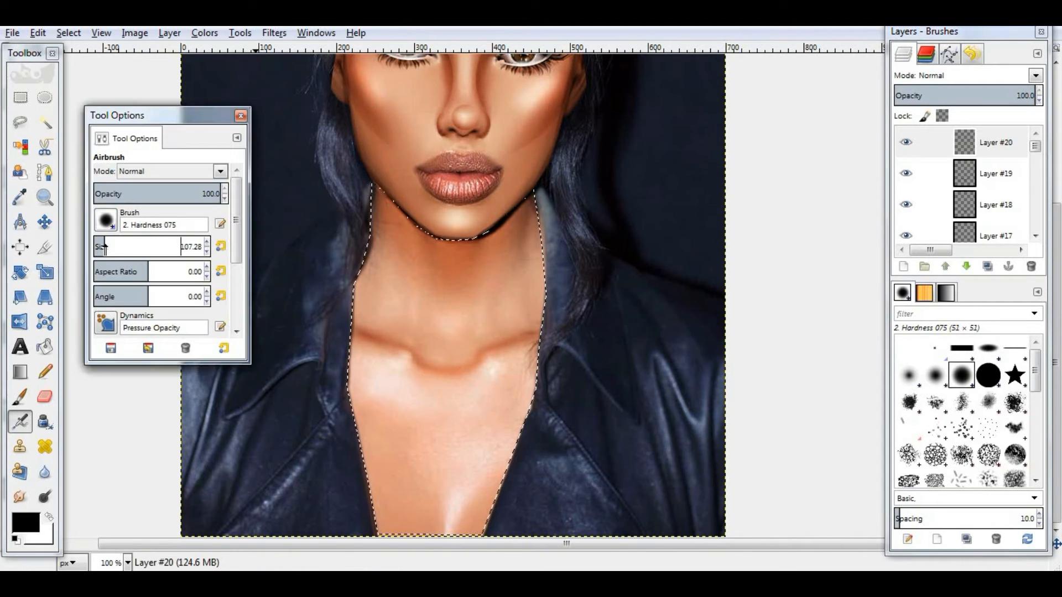
mouse_move(474, 224)
left_mouse_down()
mouse_move(500, 504)
mouse_move(487, 511)
left_mouse_up()
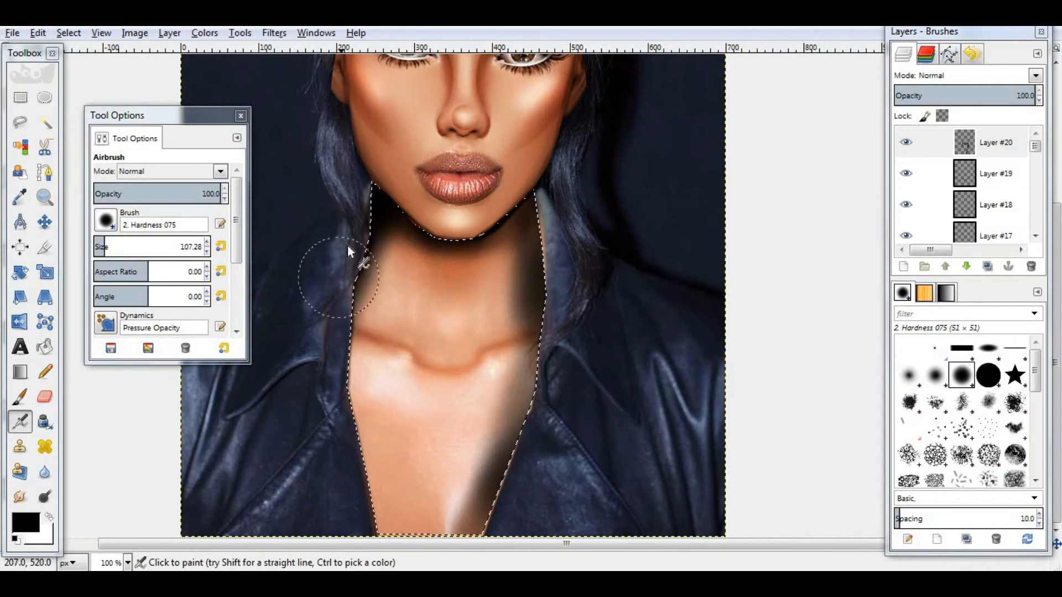
mouse_move(362, 254)
left_mouse_down()
mouse_move(351, 399)
mouse_move(340, 369)
mouse_move(344, 321)
left_mouse_up()
left_click(69, 33)
left_click(87, 71)
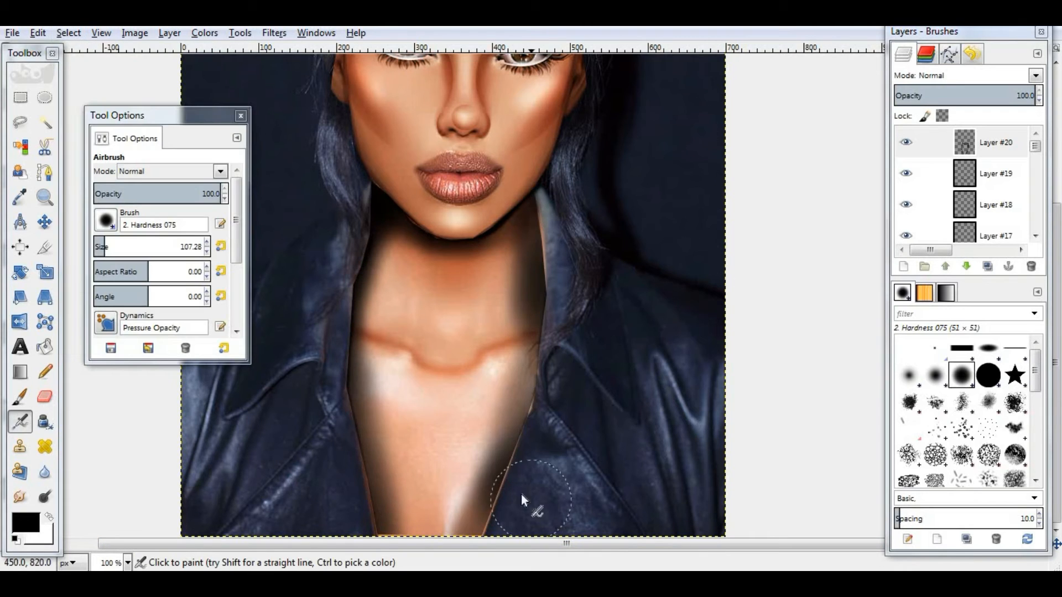
left_click(45, 272)
left_click(334, 380)
left_click_drag(727, 208, 733, 210)
left_click(184, 303)
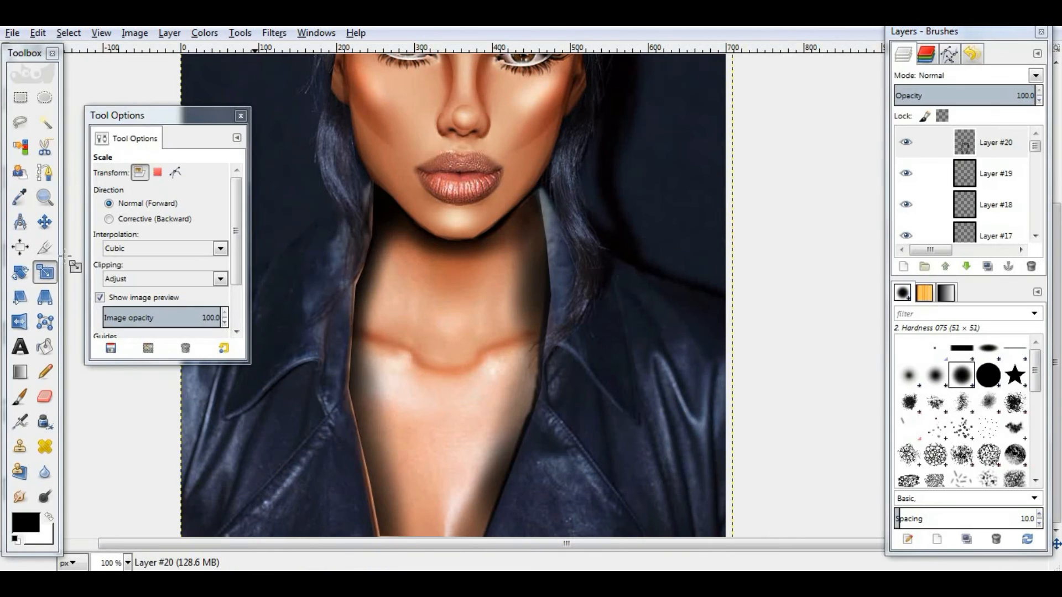
left_click(45, 223)
left_click_drag(390, 477, 387, 477)
- Apply a 19 px Gaussian Blur to the neck shading layer
left_click(274, 32)
left_click(310, 66)
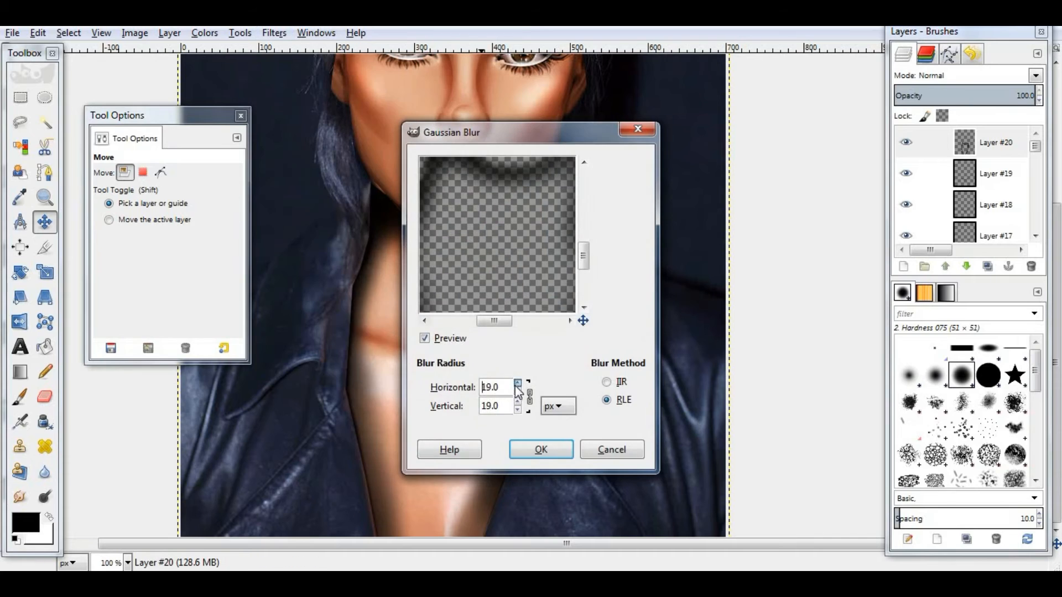
left_click(542, 448)
- Set the neck shading layer to Overlay mode with opacity about 62
left_click(1034, 76)
left_click(917, 262)
left_click_drag(966, 92, 982, 108)
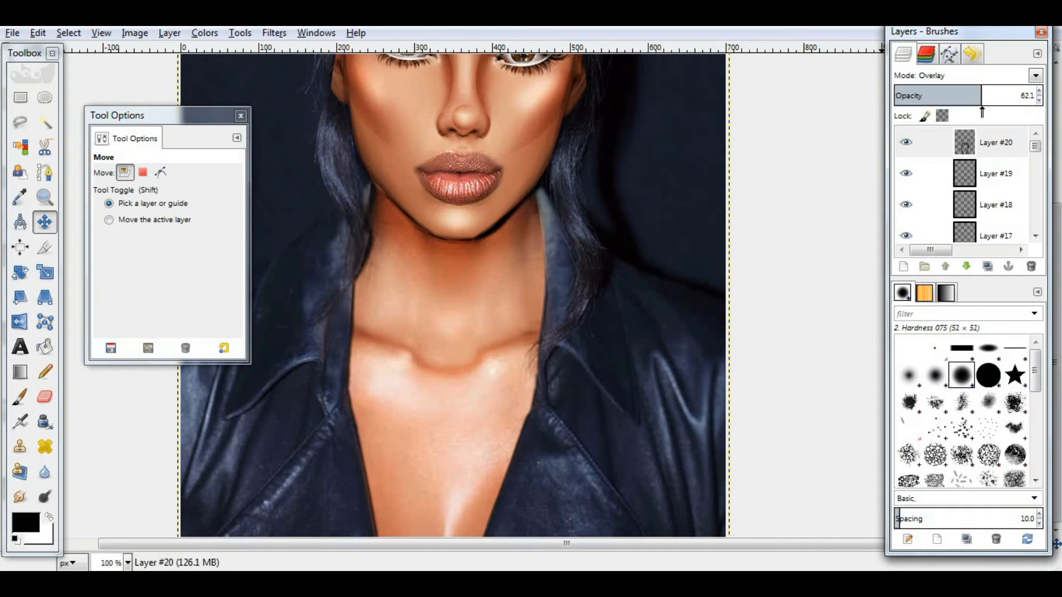
- Add a new layer and draw elliptical selections over the chest below the neckline
left_click(904, 268)
left_click(556, 433)
left_click(45, 97)
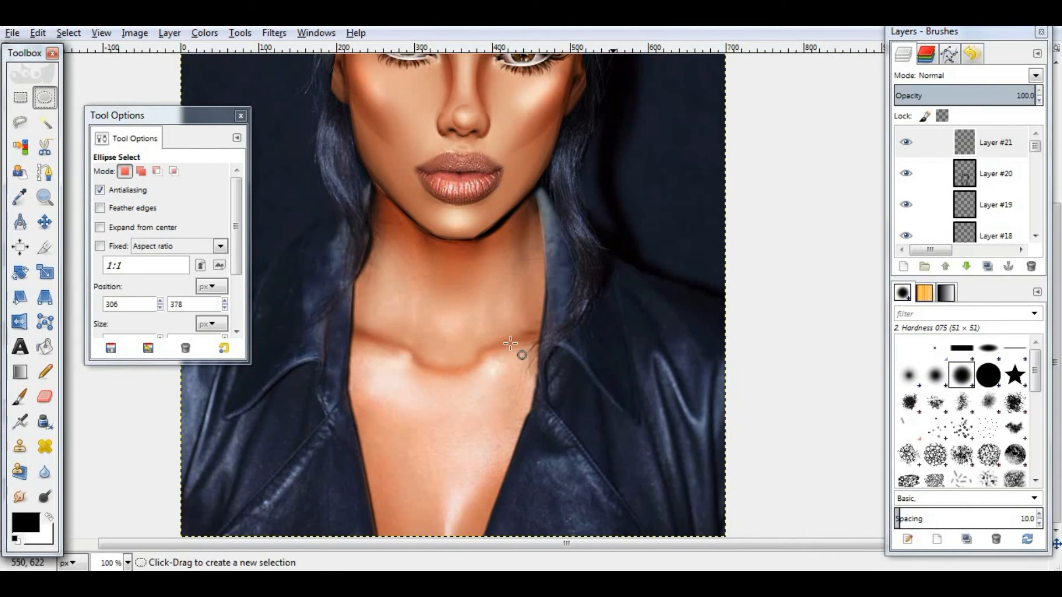
left_click_drag(451, 308, 675, 534)
left_click_drag(568, 416, 576, 555)
left_click(20, 422)
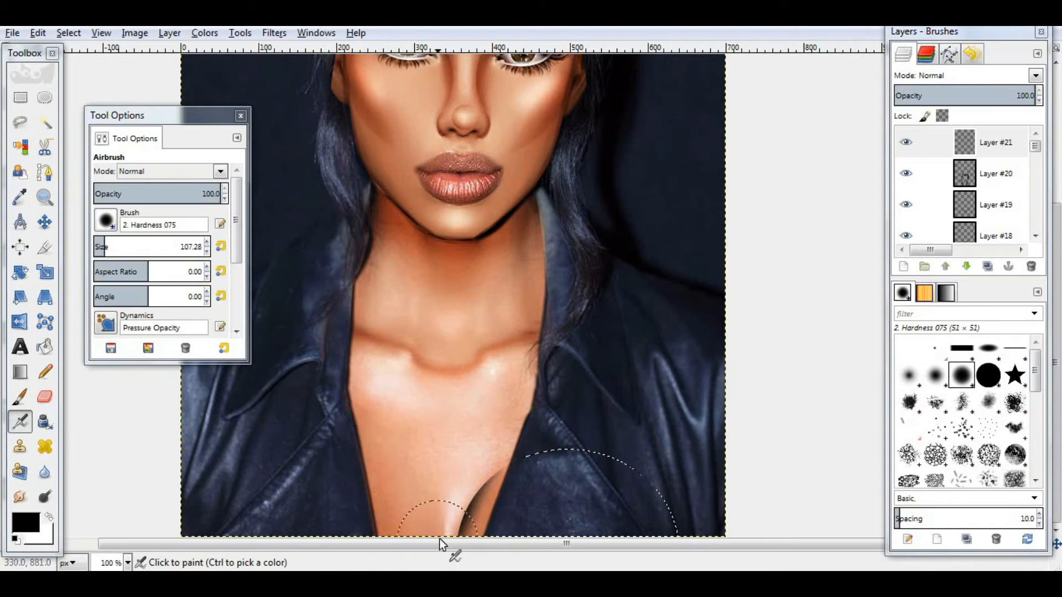
left_click(45, 97)
mouse_move(325, 382)
left_mouse_down()
mouse_move(575, 596)
mouse_move(550, 575)
left_mouse_up()
mouse_move(384, 467)
left_mouse_down()
mouse_move(365, 474)
mouse_move(278, 433)
left_mouse_up()
mouse_move(412, 509)
left_mouse_down()
mouse_move(353, 471)
mouse_move(388, 558)
left_mouse_up()
- Airbrush a cleavage shadow inside the elliptical selection and clear the selection
key("a")
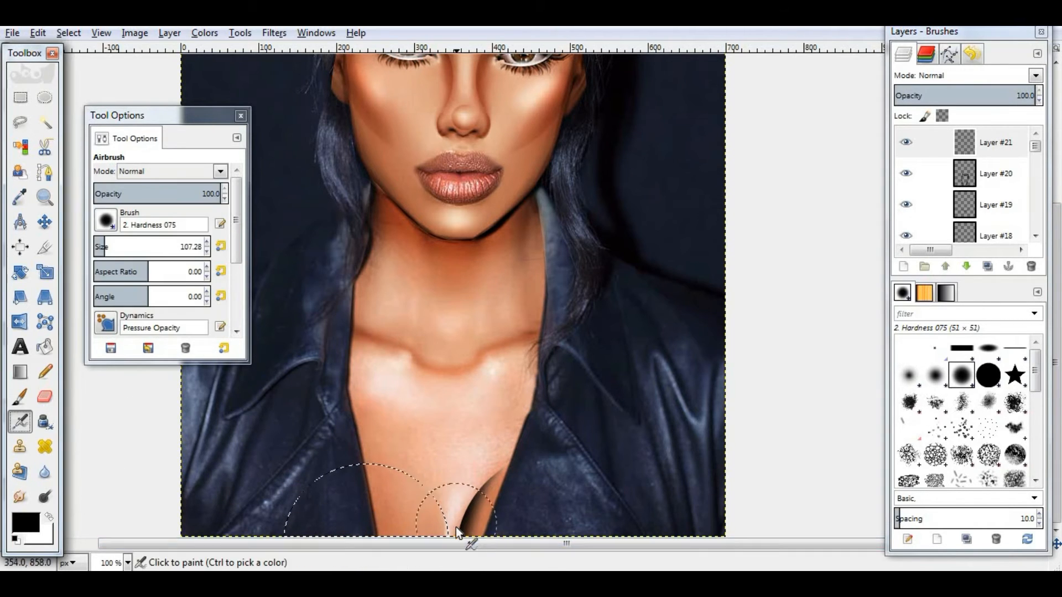
mouse_move(456, 528)
left_mouse_down()
mouse_move(473, 528)
mouse_move(423, 443)
left_mouse_up()
key("ctrl+shift+a")
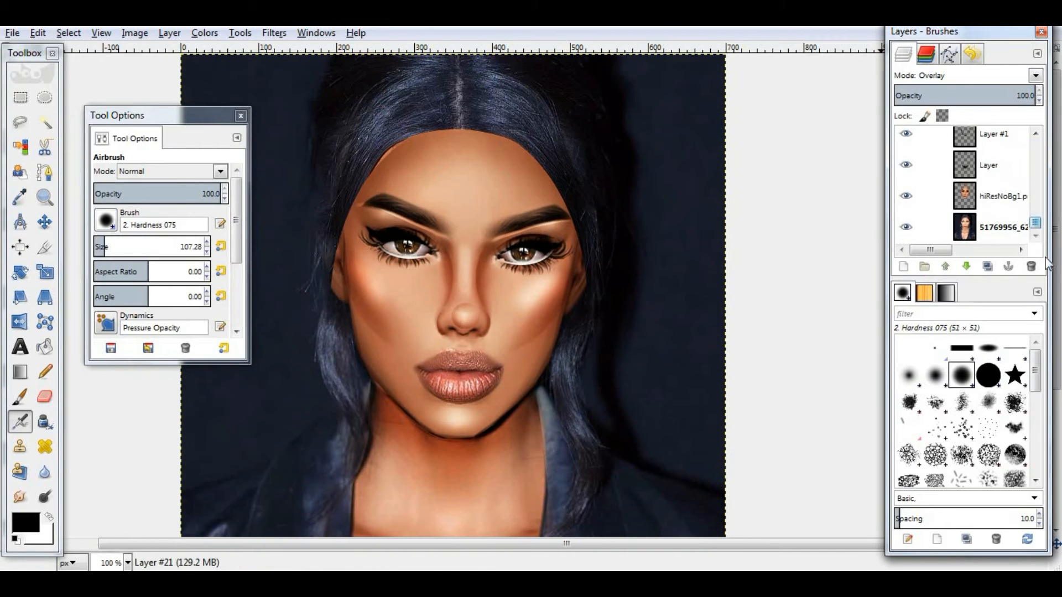
- Try to add a white (full opacity) layer mask to the hiResNoBg1.png avatar layer
left_click(907, 168)
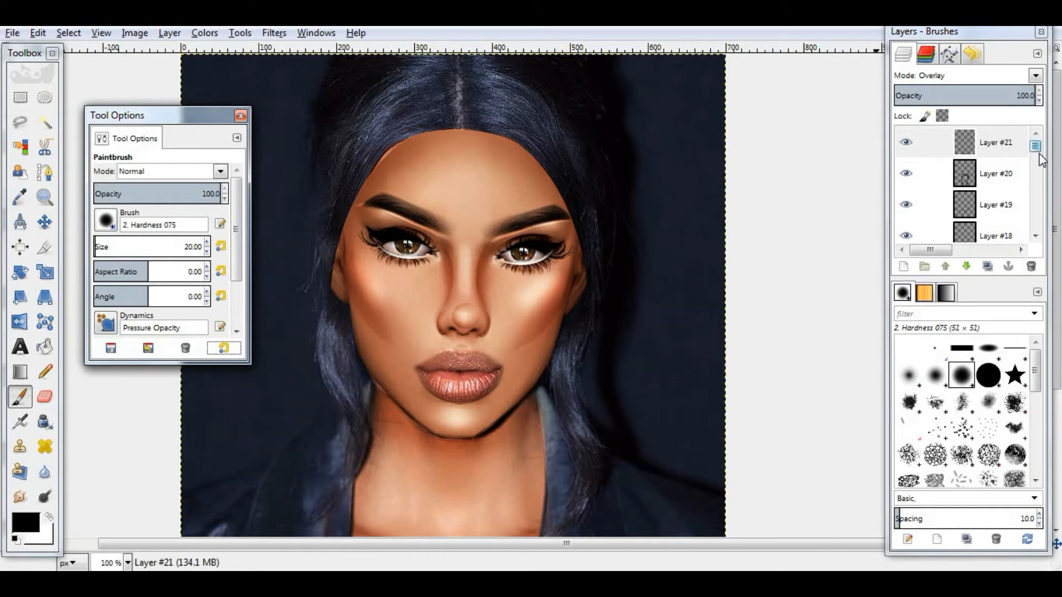
left_click_drag(1038, 151, 1048, 225)
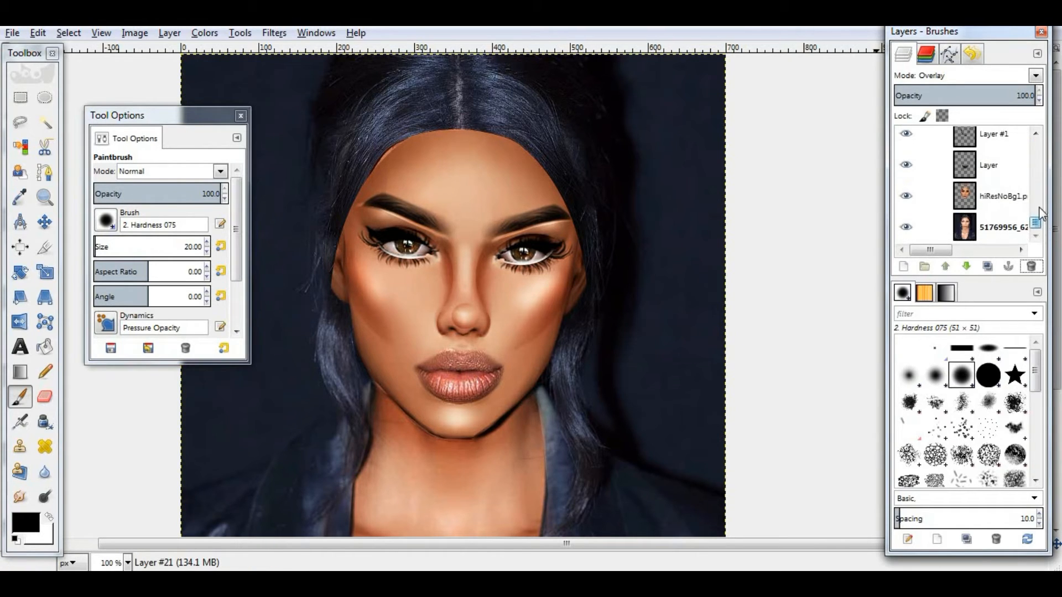
right_click(989, 202)
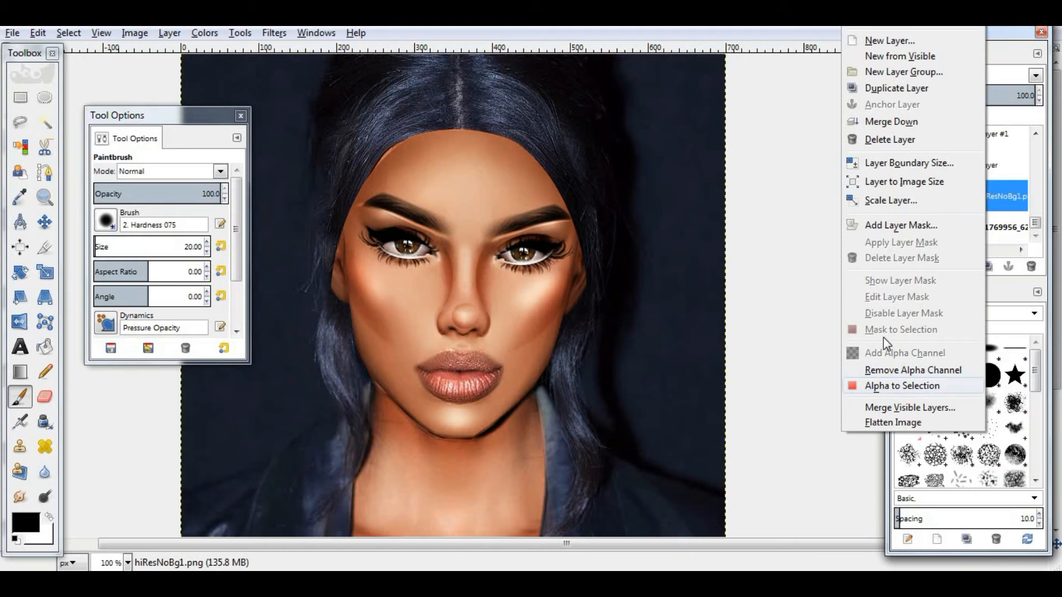
left_click(890, 226)
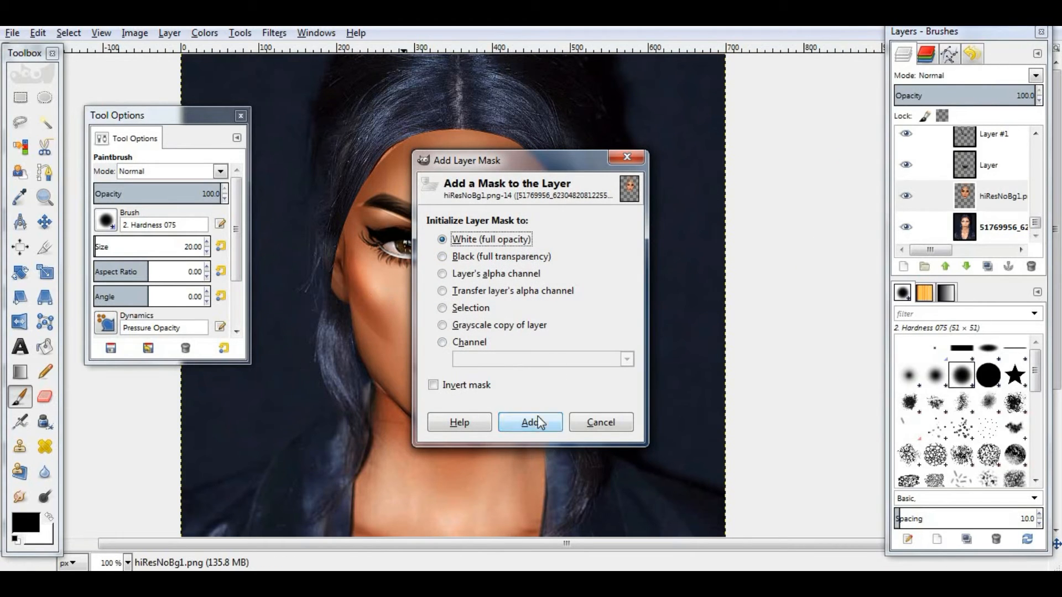
left_click(530, 422)
- Zoom in on the face and add a white layer mask to the hiResNoBg1.png avatar layer
key("z")
scroll(609, 159, "up", 1)
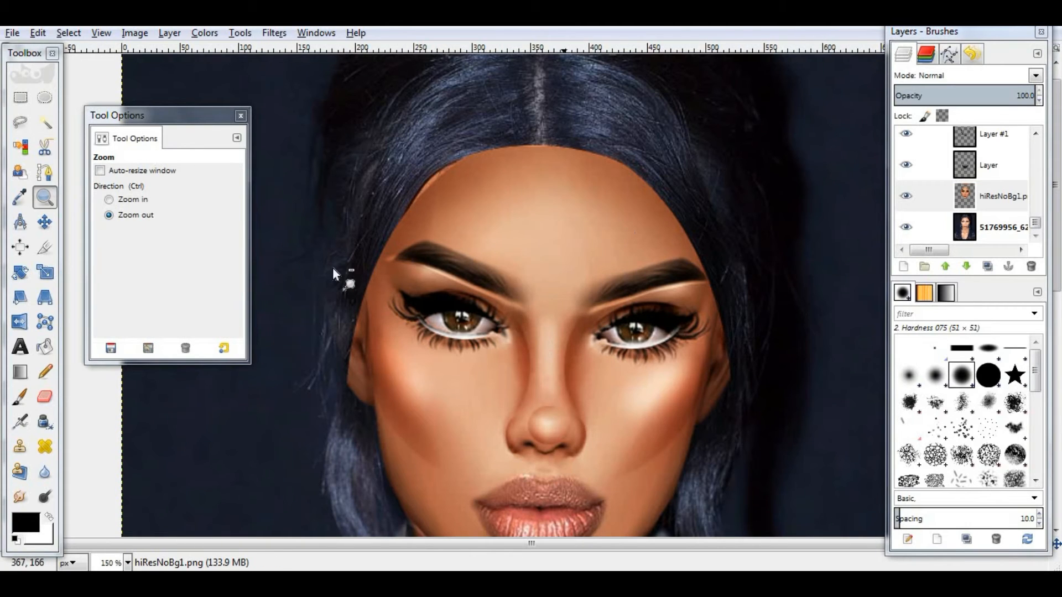
right_click(1024, 198)
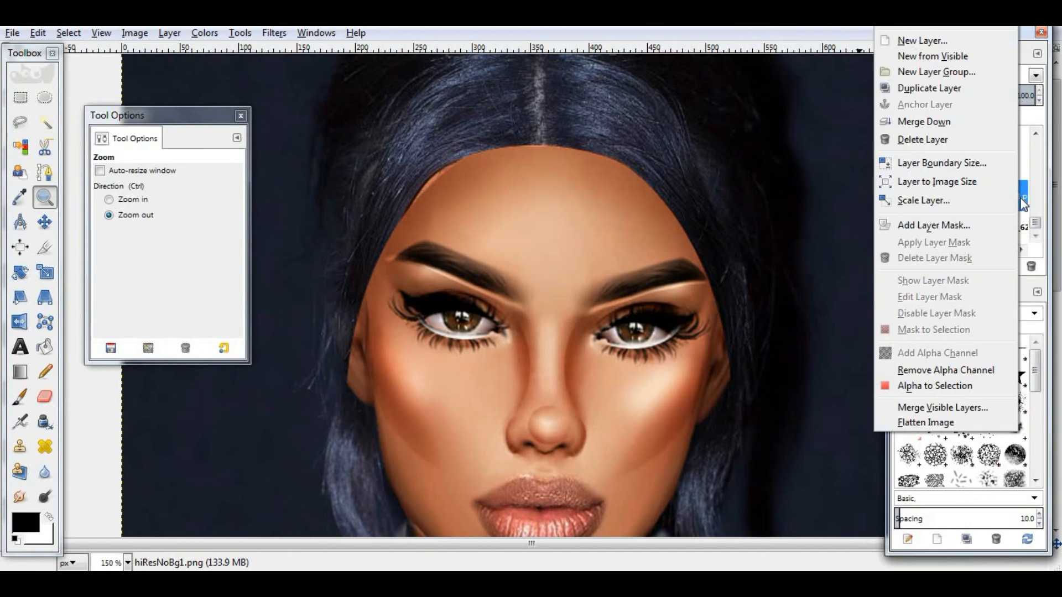
left_click(934, 226)
left_click(531, 422)
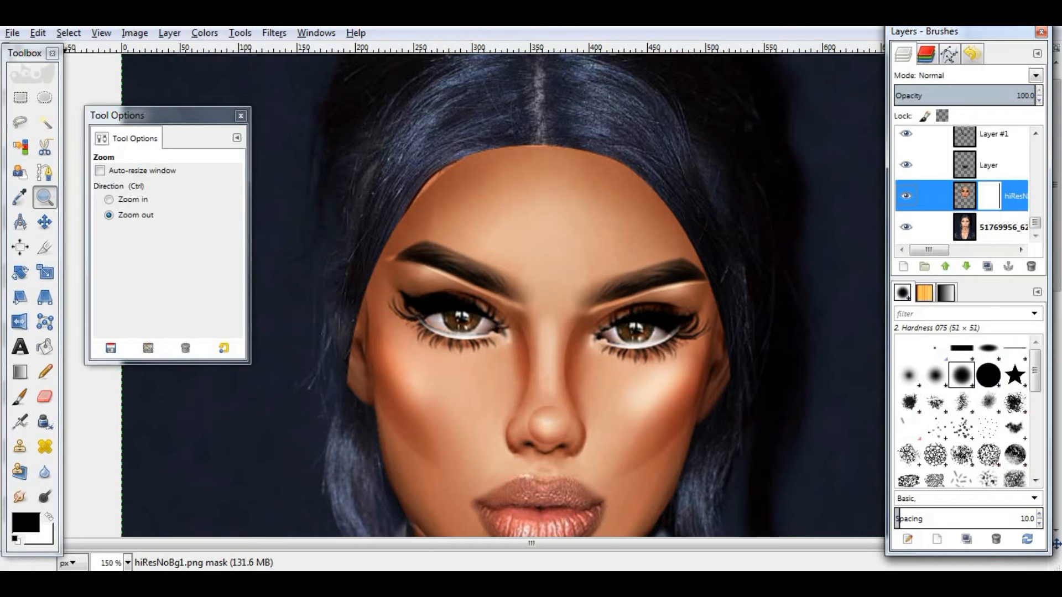
- With a black paintbrush, paint on the avatar mask beside the left temple and set the avatar layer's opacity to about 52
left_click(26, 524)
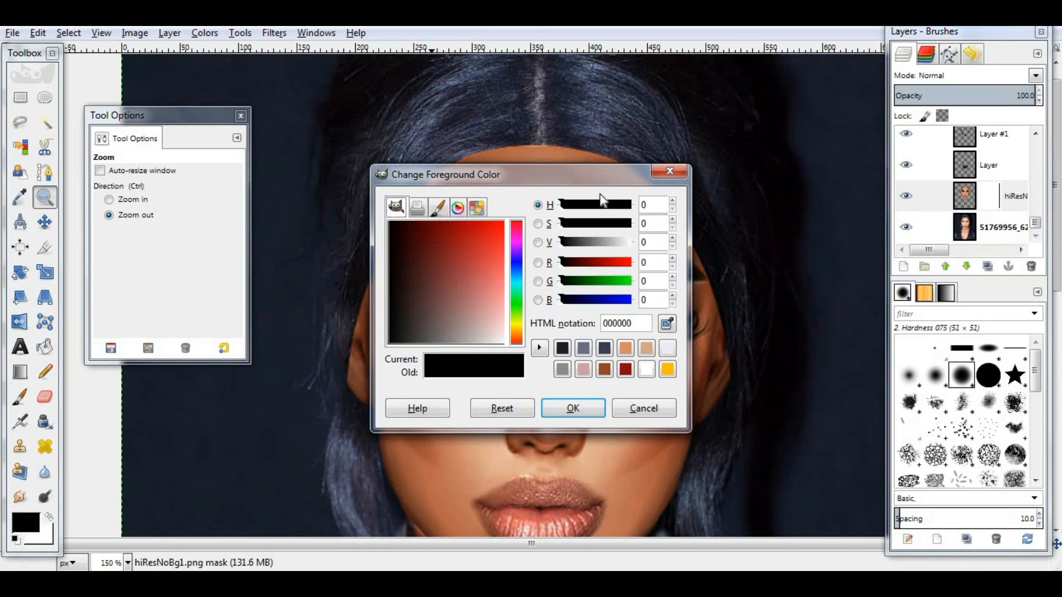
key("Return")
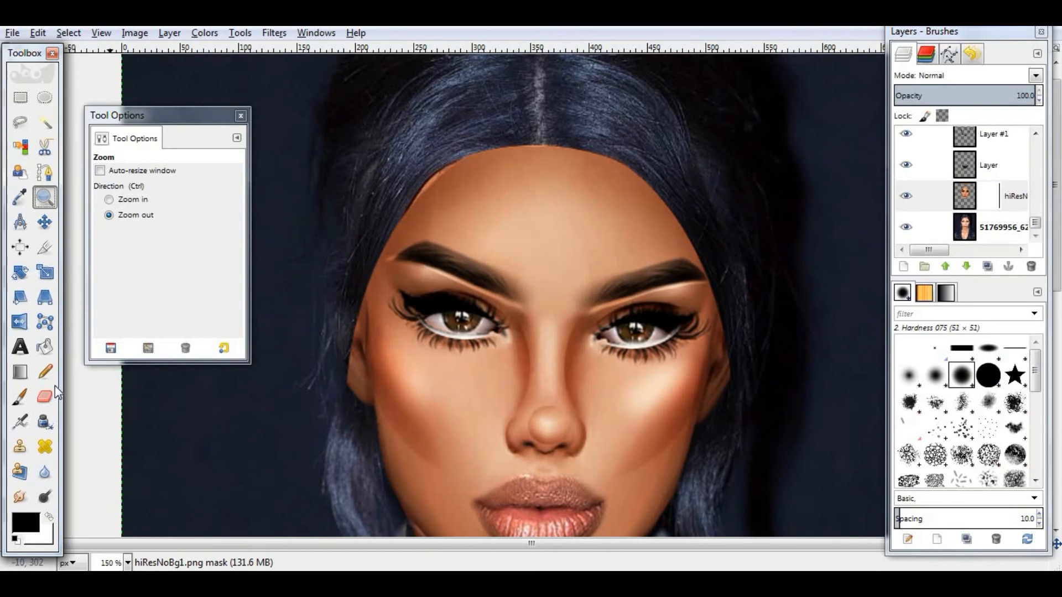
left_click(22, 399)
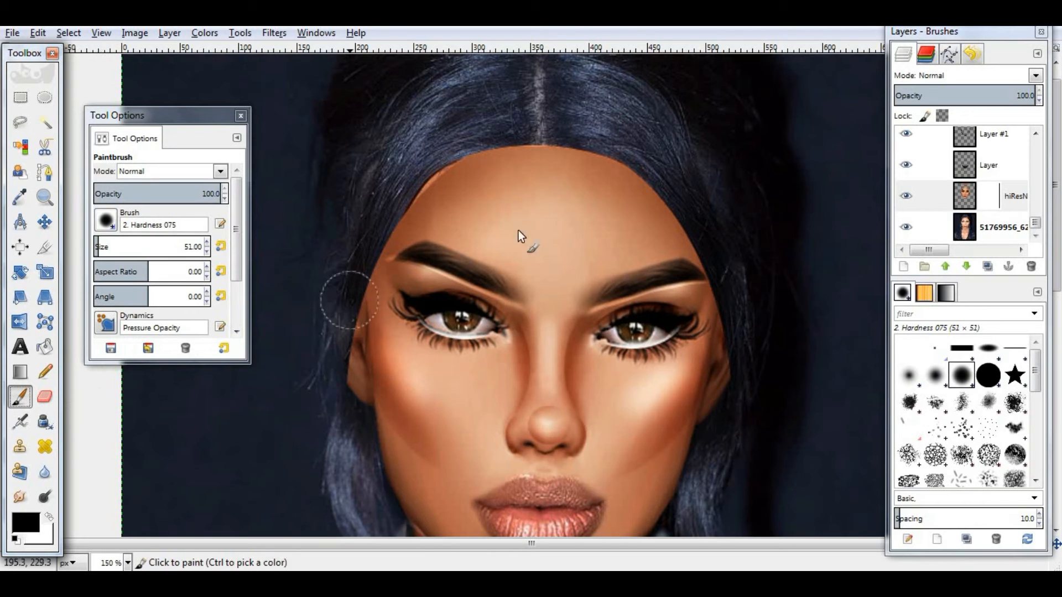
left_click_drag(978, 93, 961, 99)
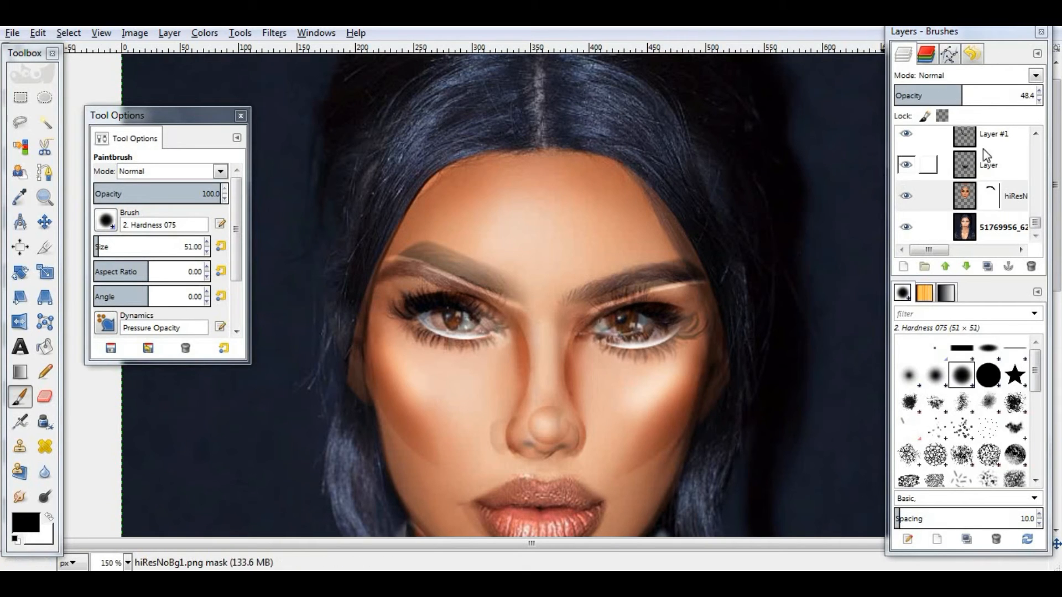
left_click_drag(969, 98, 1042, 97)
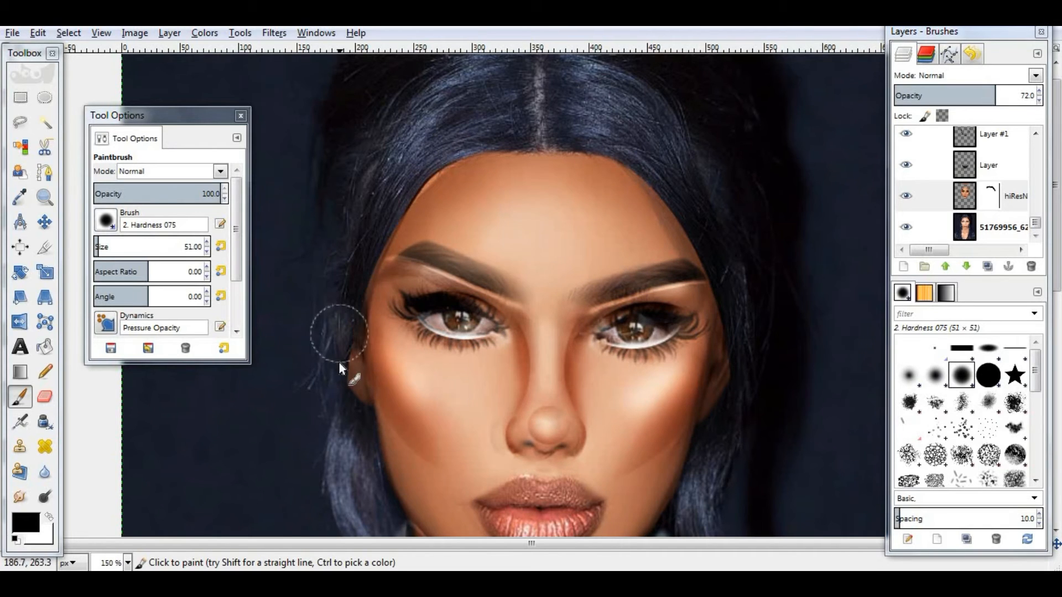
left_click_drag(340, 363, 337, 296)
mouse_move(995, 97)
left_mouse_down()
mouse_move(1056, 100)
mouse_move(902, 123)
left_mouse_up()
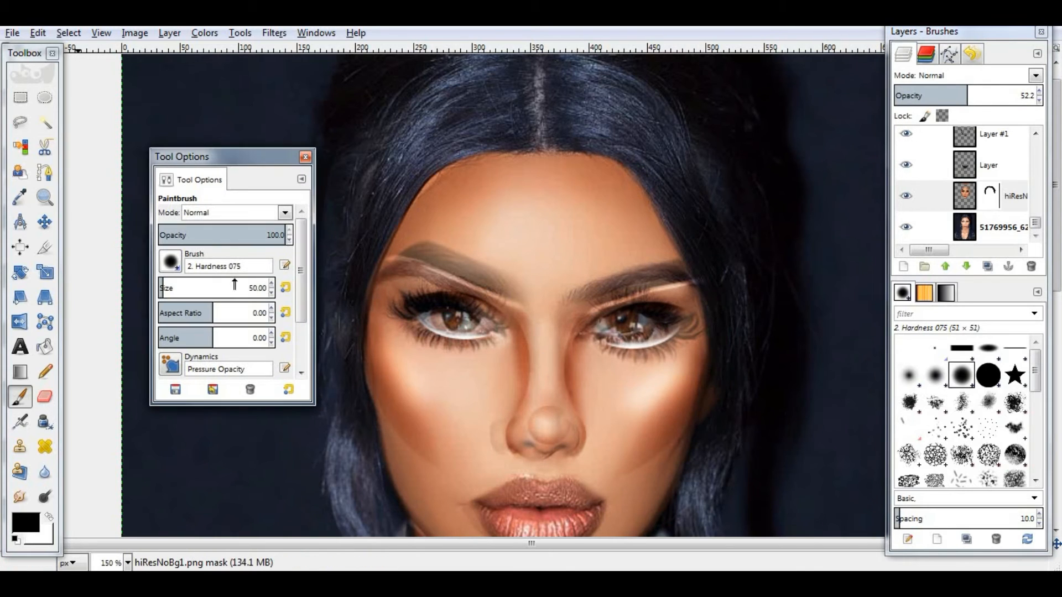
- Set the brush size to 15 and switch to the Eraser tool
left_click_drag(235, 284, 162, 285)
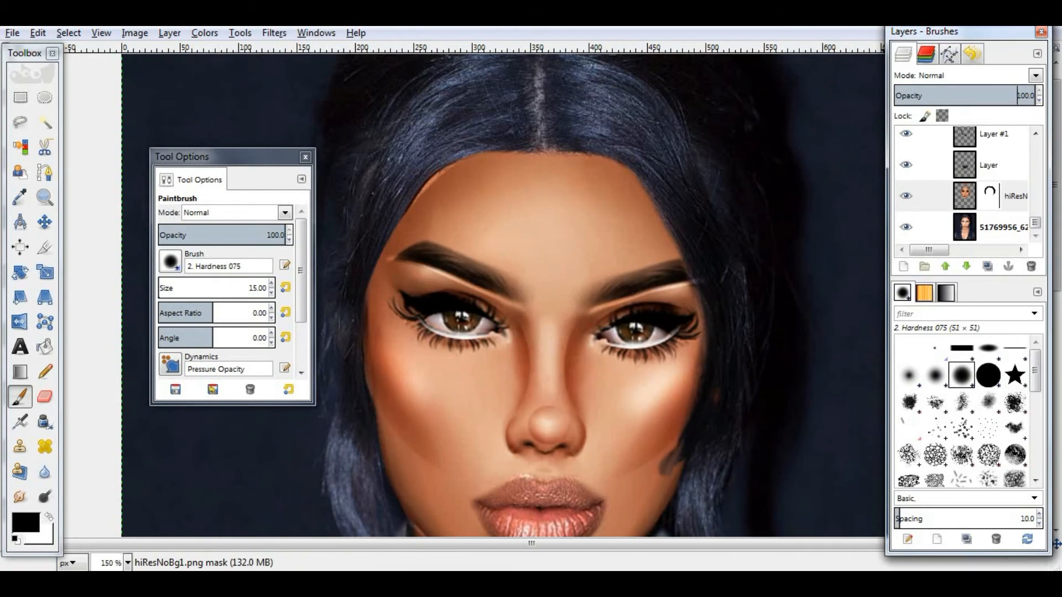
key("shift+e")
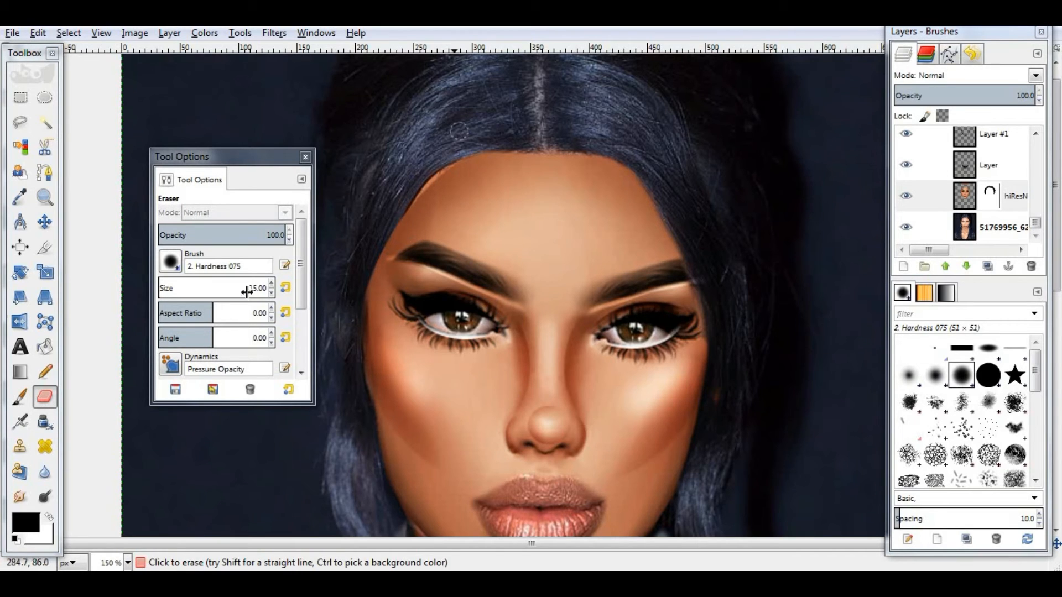
scroll(136, 513, "down", 3)
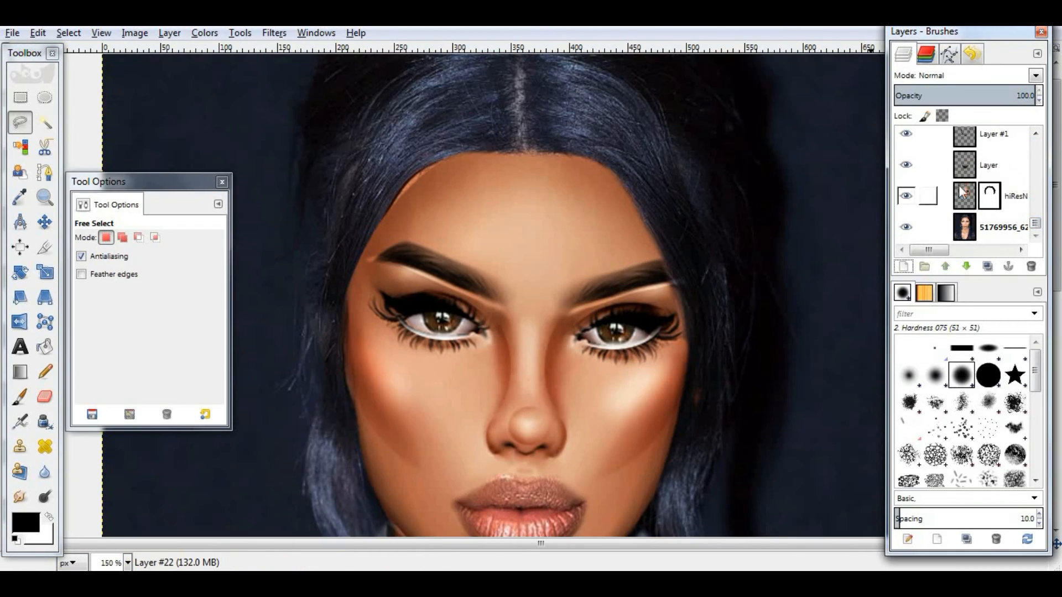
- Hide the avatar layer and add a new transparent layer above it
left_click(904, 197)
left_click(973, 194)
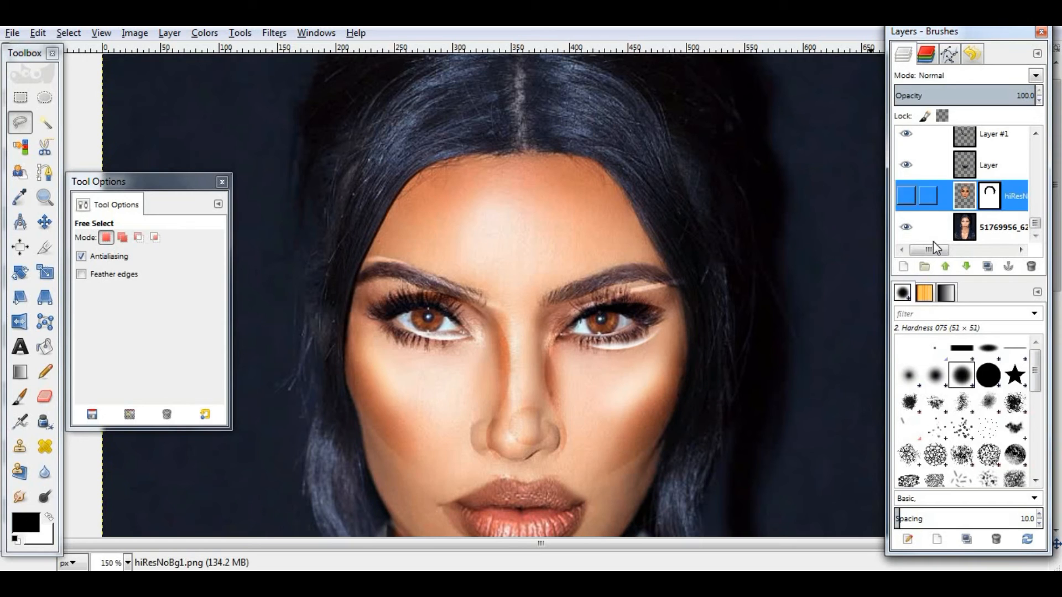
left_click(904, 266)
key("Return")
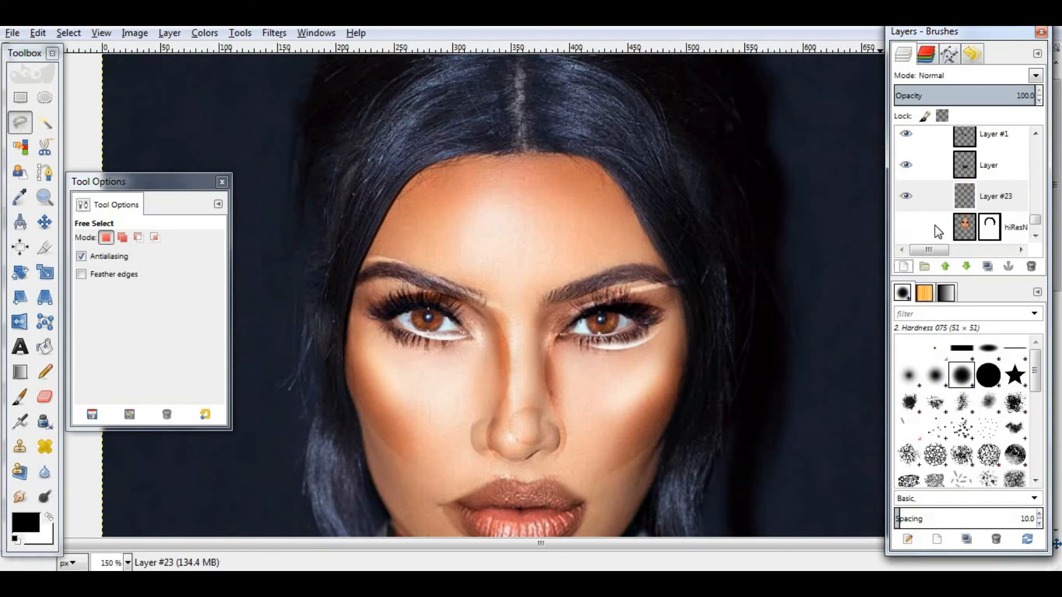
- Draw a free selection around the hair along the left side of the forehead
left_click(488, 155)
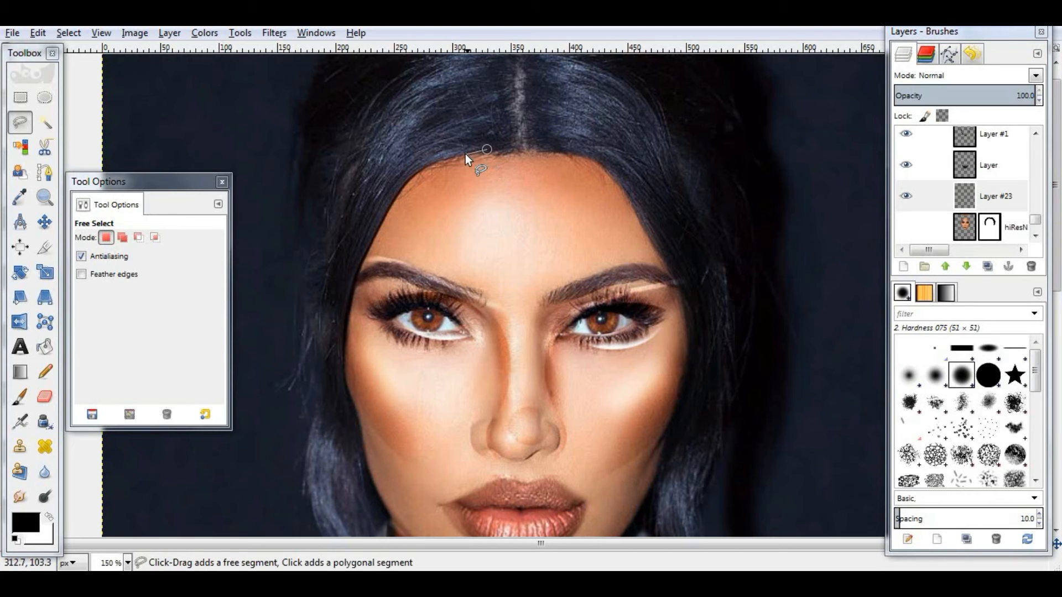
left_click(437, 160)
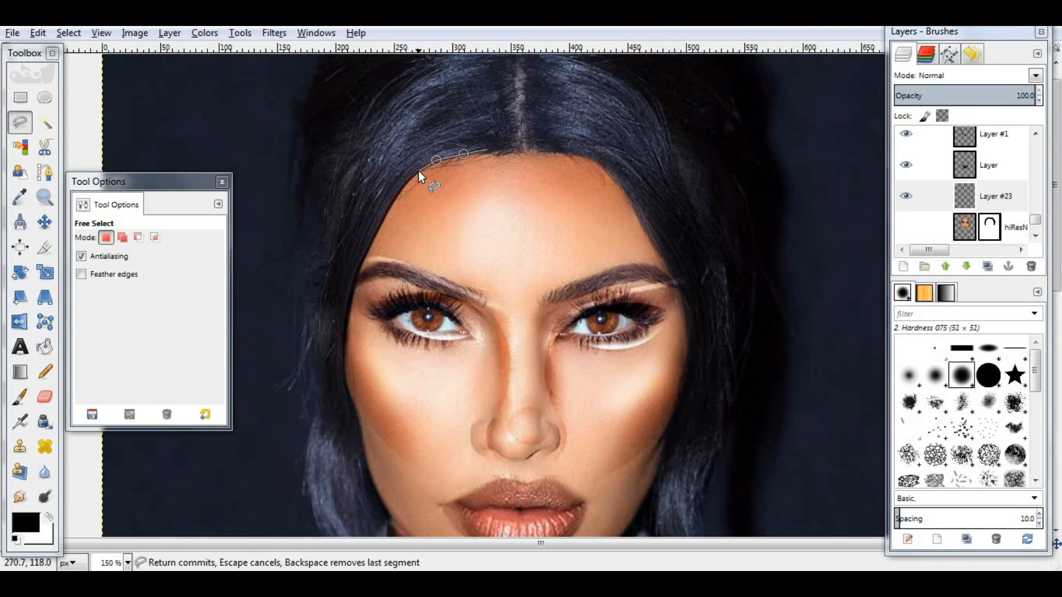
left_click(399, 191)
left_click(358, 276)
left_click(347, 315)
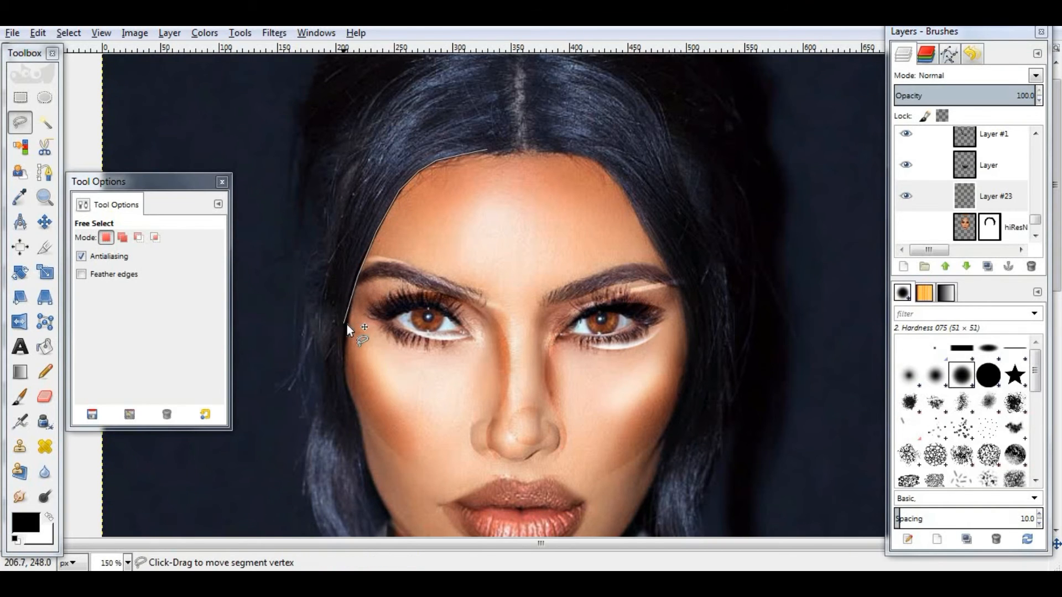
left_click_drag(347, 324, 314, 237)
left_click(481, 148)
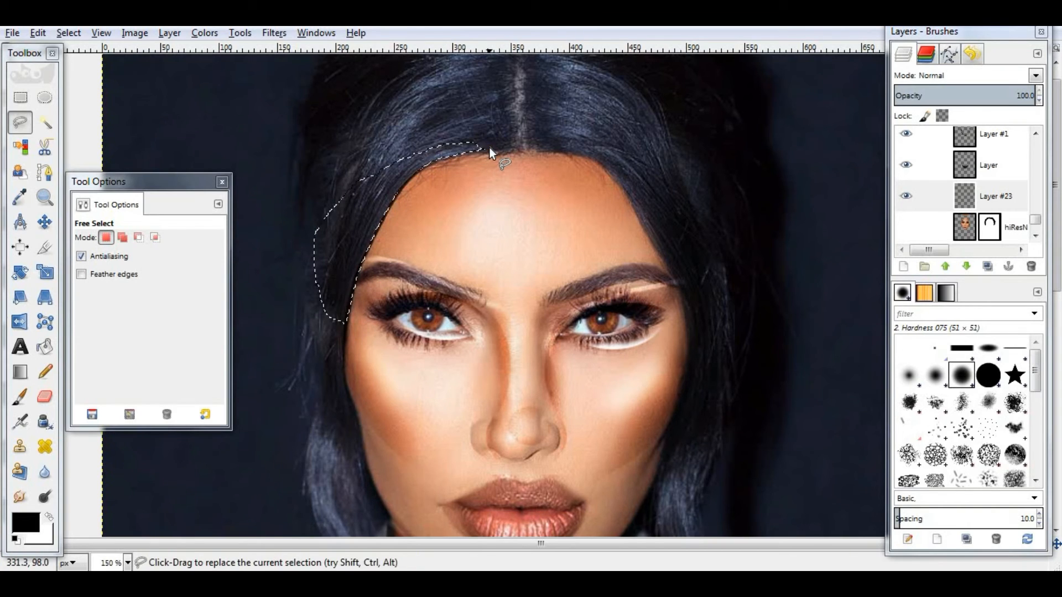
- Copy the visible hair inside the selection and paste it as a new layer
right_click(383, 196)
mouse_move(410, 229)
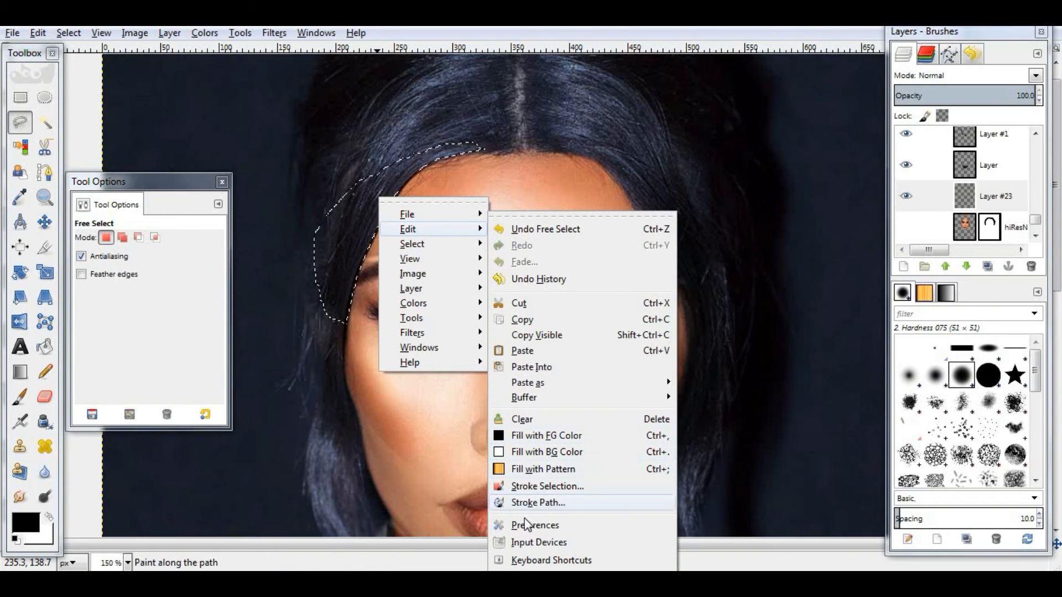
left_click(537, 335)
right_click(329, 226)
mouse_move(410, 257)
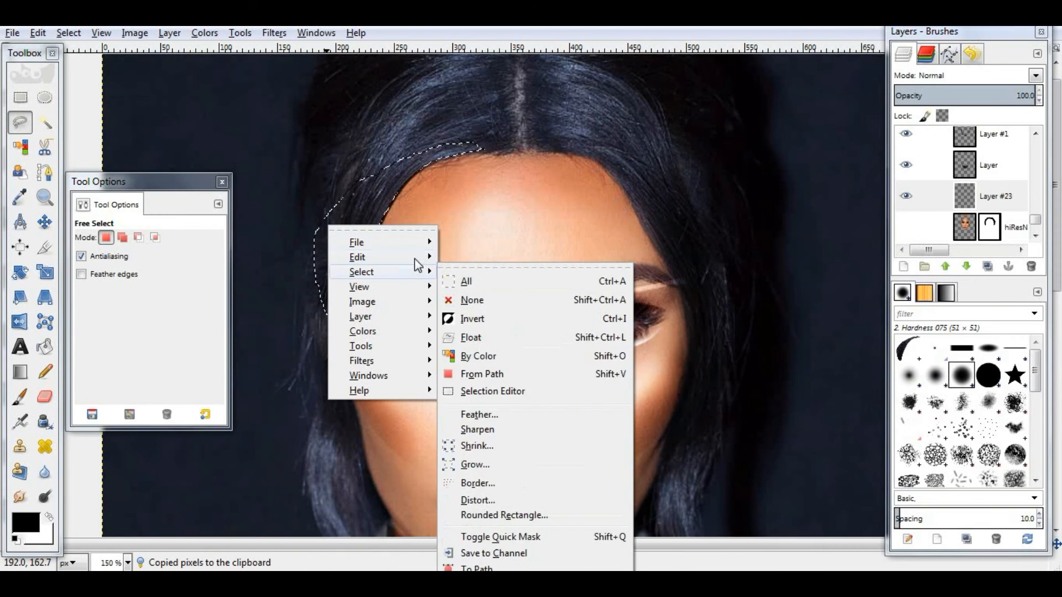
left_click(486, 354)
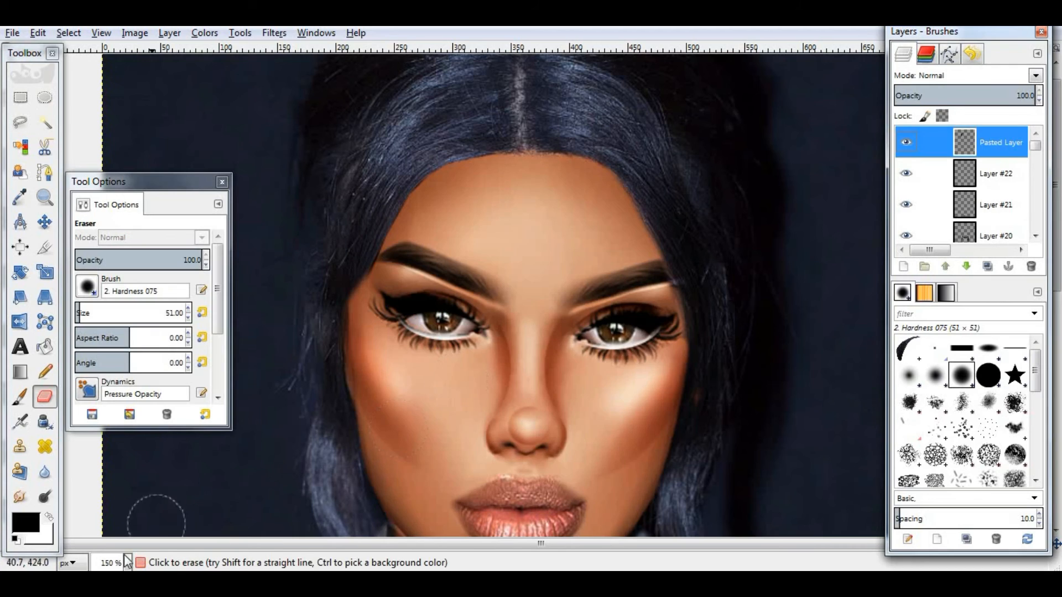
- Select the reference photo layer and adjust its tones with Curves
left_click(127, 563)
left_click(116, 470)
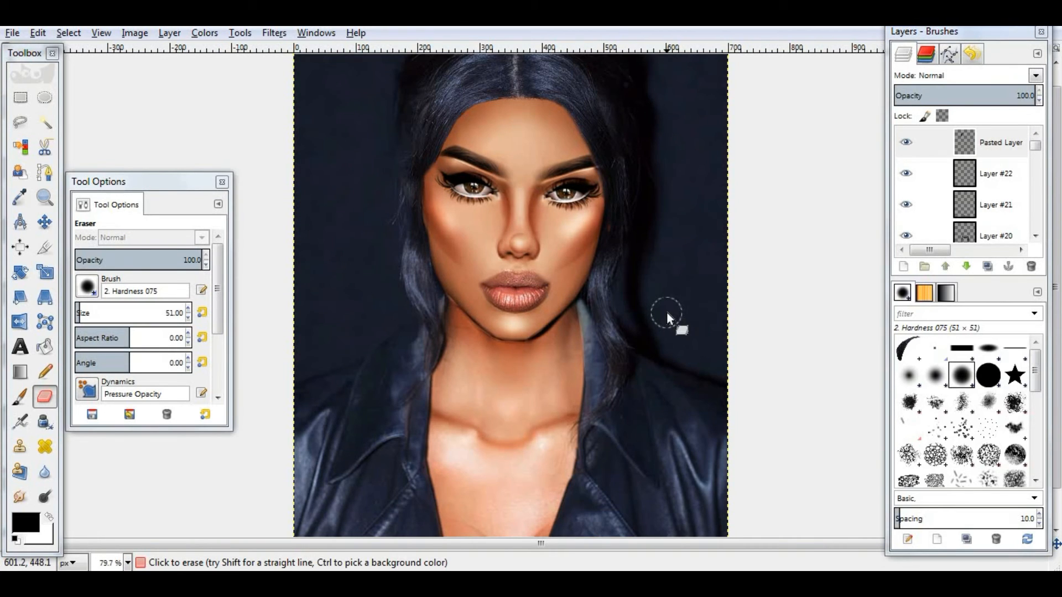
scroll(667, 313, "up", 1)
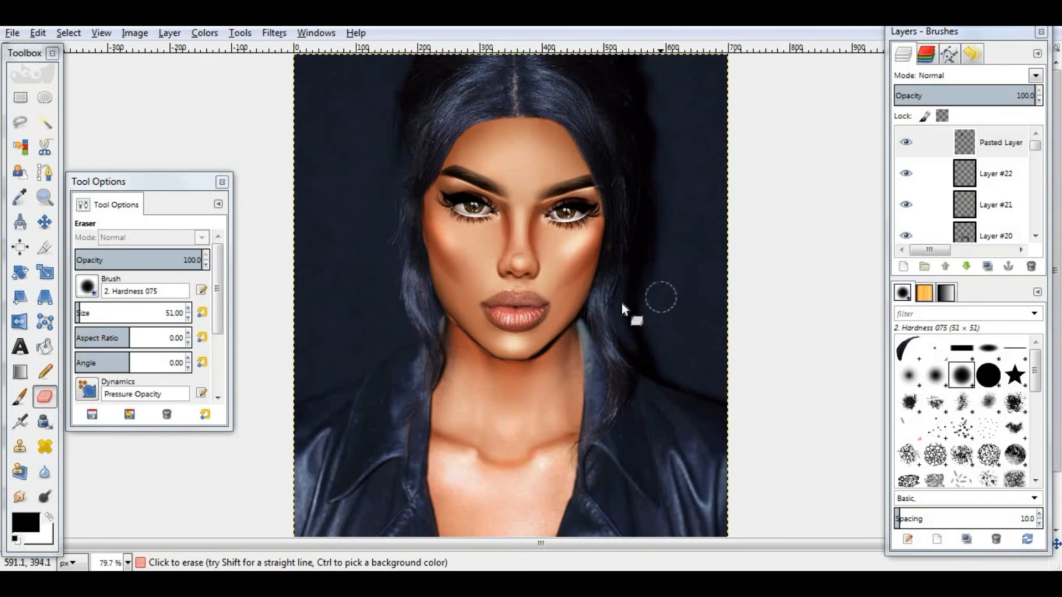
scroll(651, 282, "down", 1)
scroll(580, 341, "up", 1)
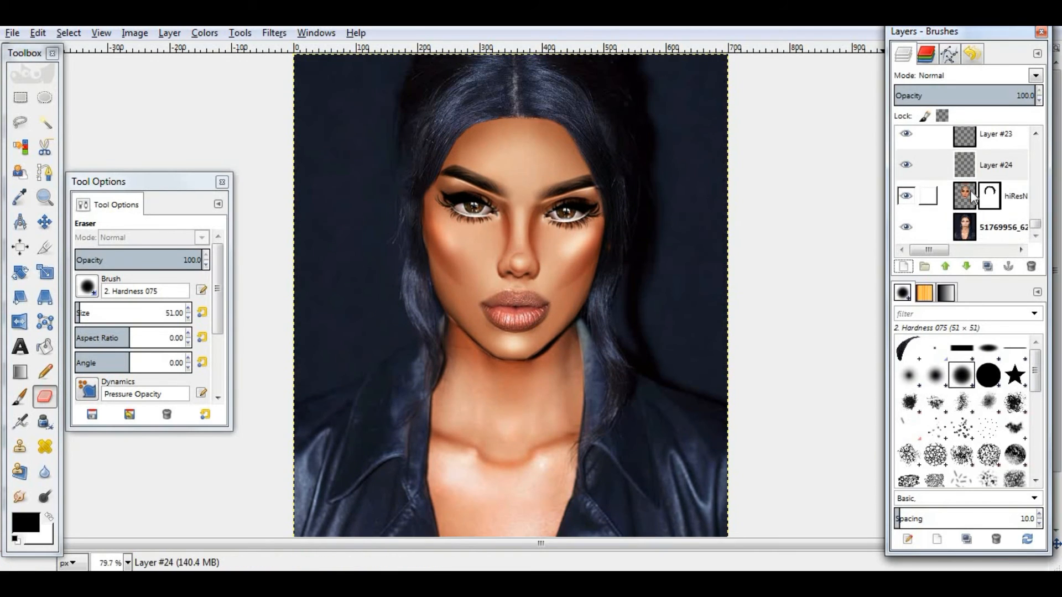
left_click(965, 231)
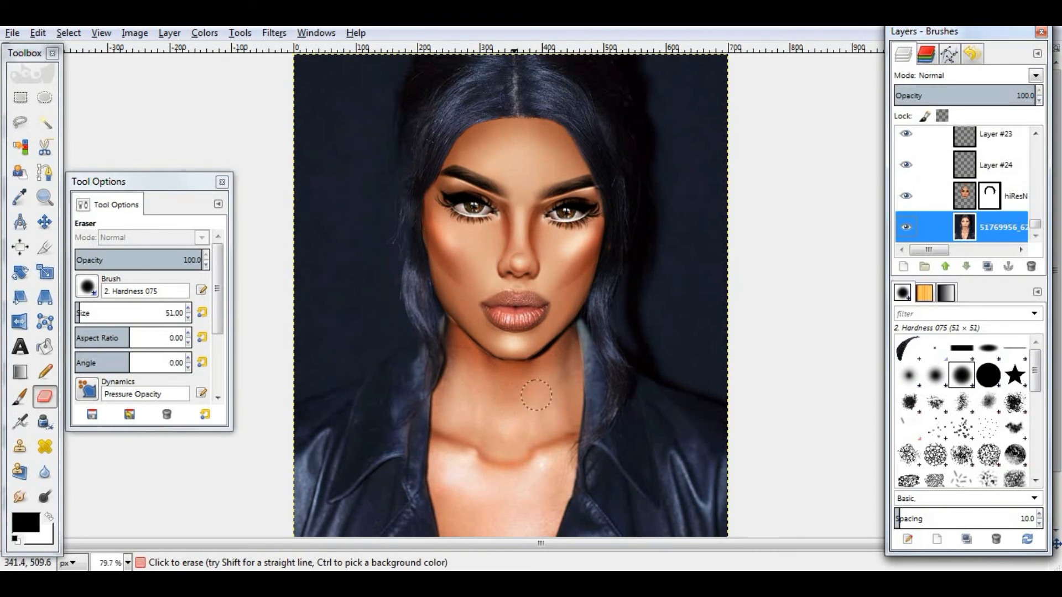
left_click(205, 37)
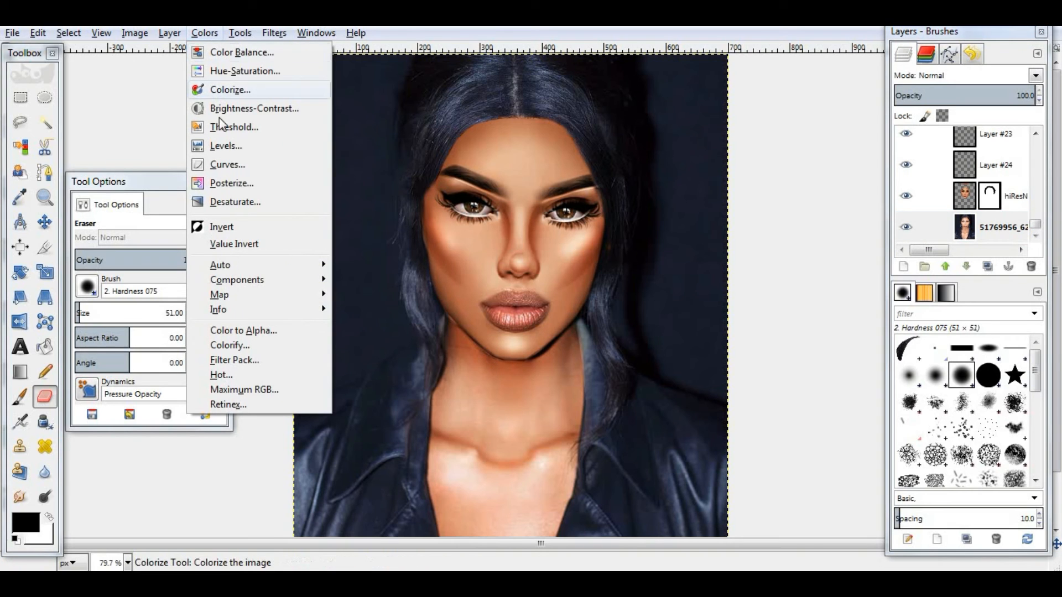
left_click(229, 164)
left_click_drag(215, 175, 205, 200)
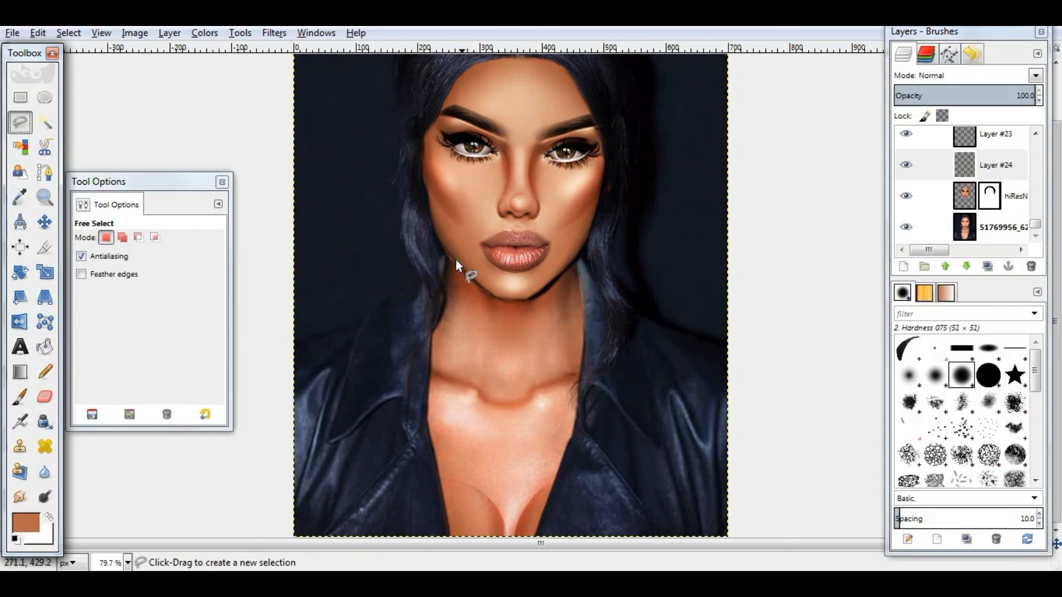
- Draw a free selection along the jawline and down both sides of the neck
left_click(445, 256)
left_click(499, 299)
left_click(524, 300)
left_click(544, 290)
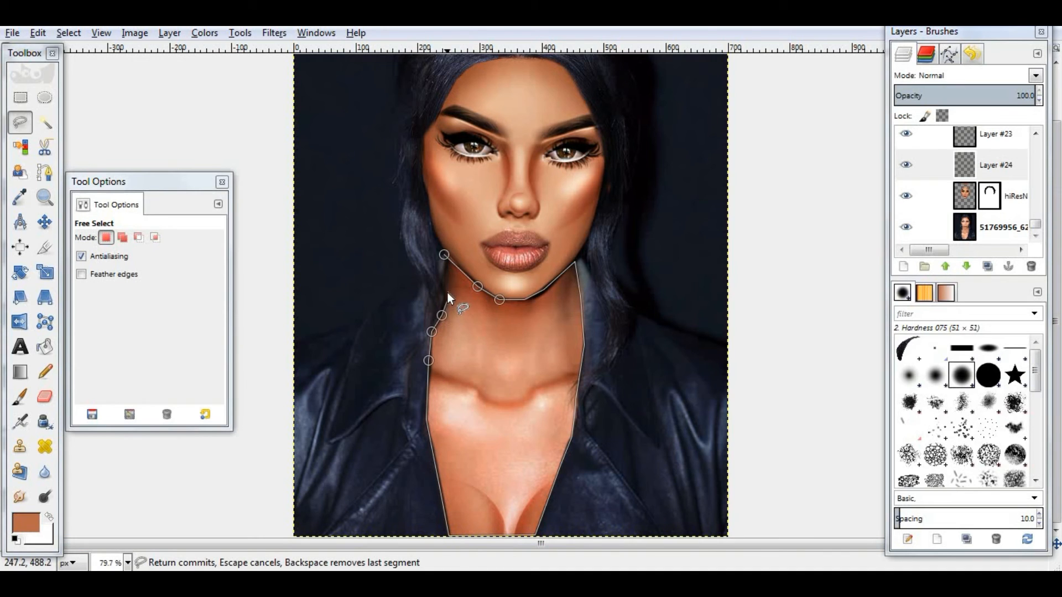
key("Return")
- Airbrush a brown shadow (#6f3725) under the jawline on a new layer
left_click(20, 422)
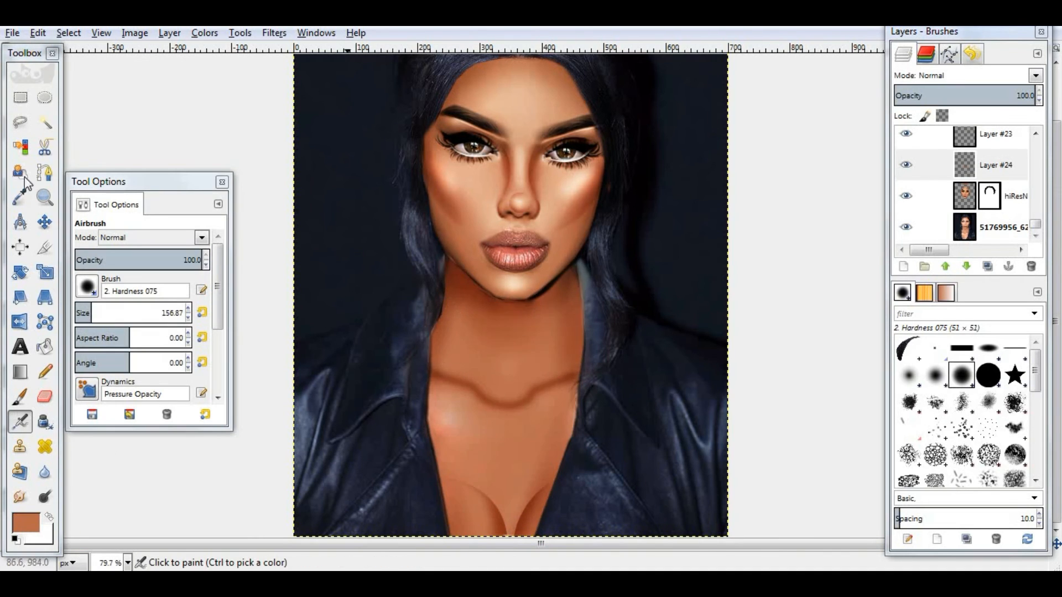
left_click_drag(996, 101, 932, 96)
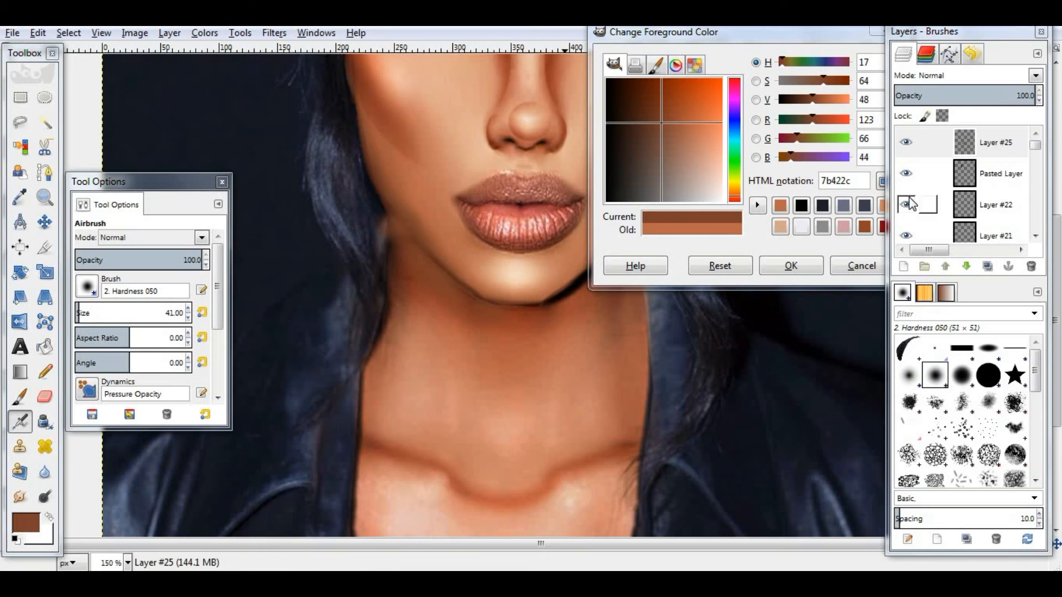
left_click(866, 105)
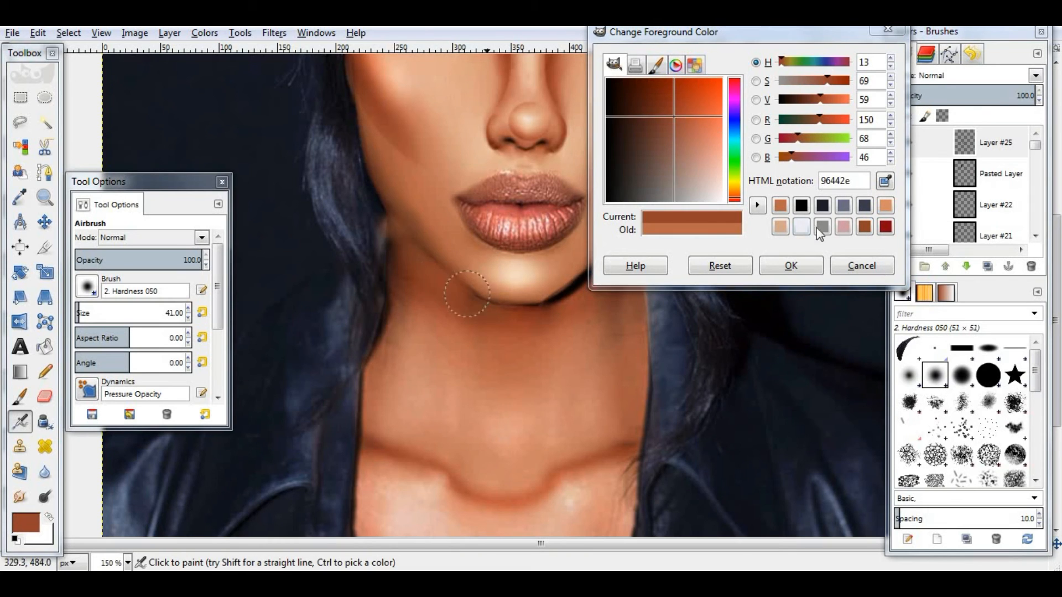
left_click(505, 303, "ctrl")
left_click_drag(746, 31, 209, 43)
left_click(564, 303, "ctrl")
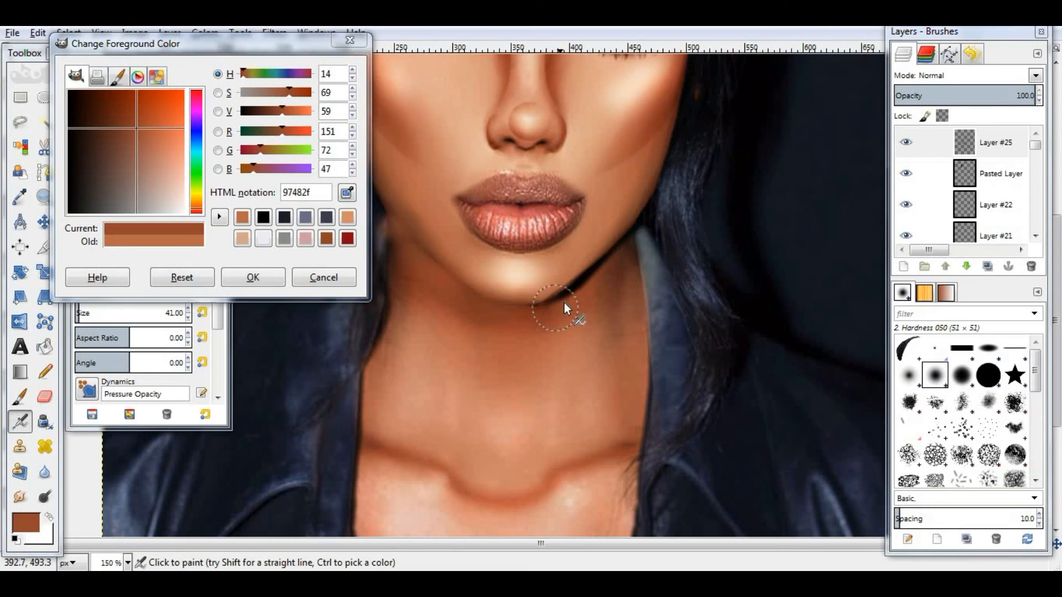
left_click(602, 274, "ctrl")
left_click(555, 335, "ctrl")
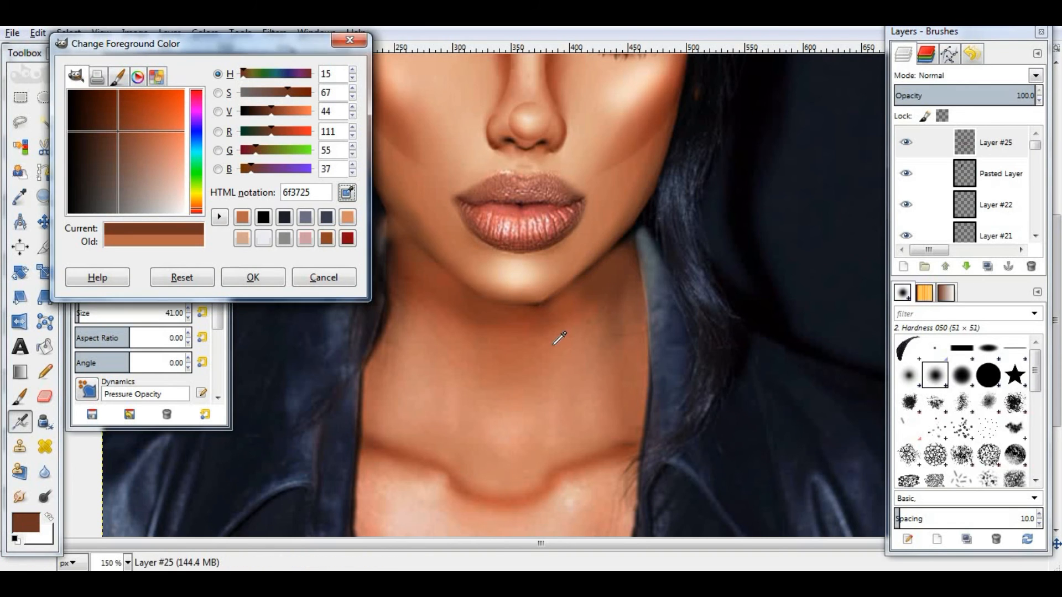
left_click(253, 277)
- Blur the jaw shadow with Gaussian Blur at 24 px
key("alt+r")
key("e")
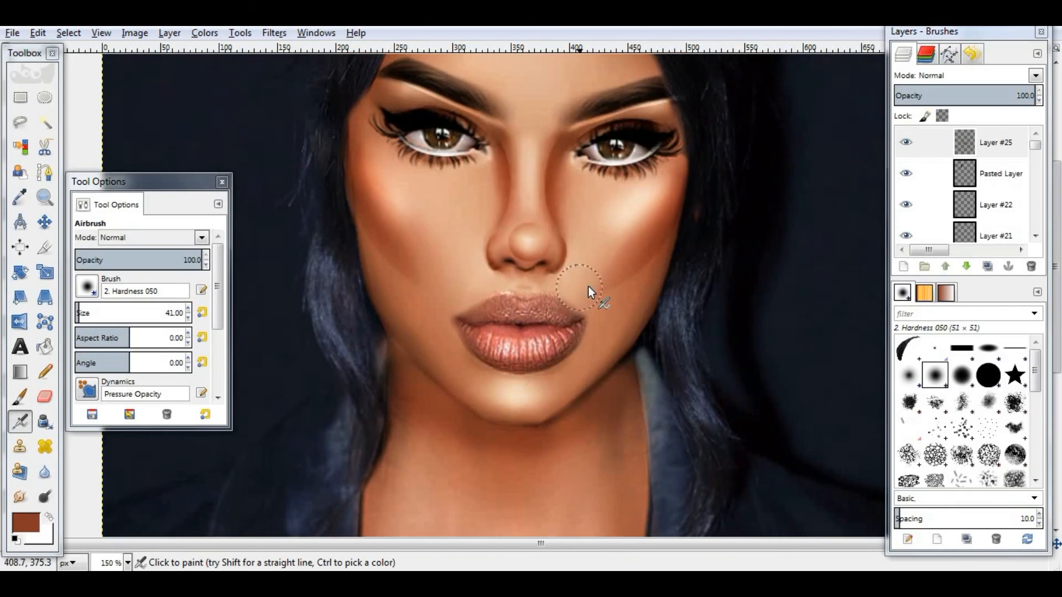
- Scroll through the lower layers, toggling one layer's visibility and deleting a layer
scroll(1044, 238, "down", 3)
scroll(1040, 235, "down", 13)
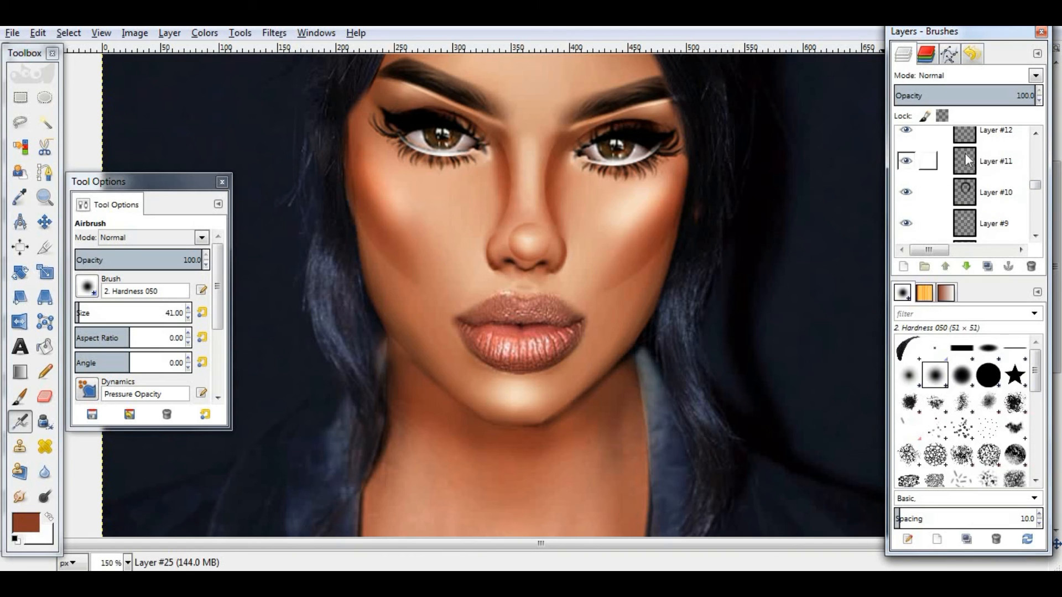
left_click(966, 161)
scroll(965, 177, "down", 3)
left_click(965, 190)
left_click(907, 221)
left_click(965, 221)
left_click(1032, 266)
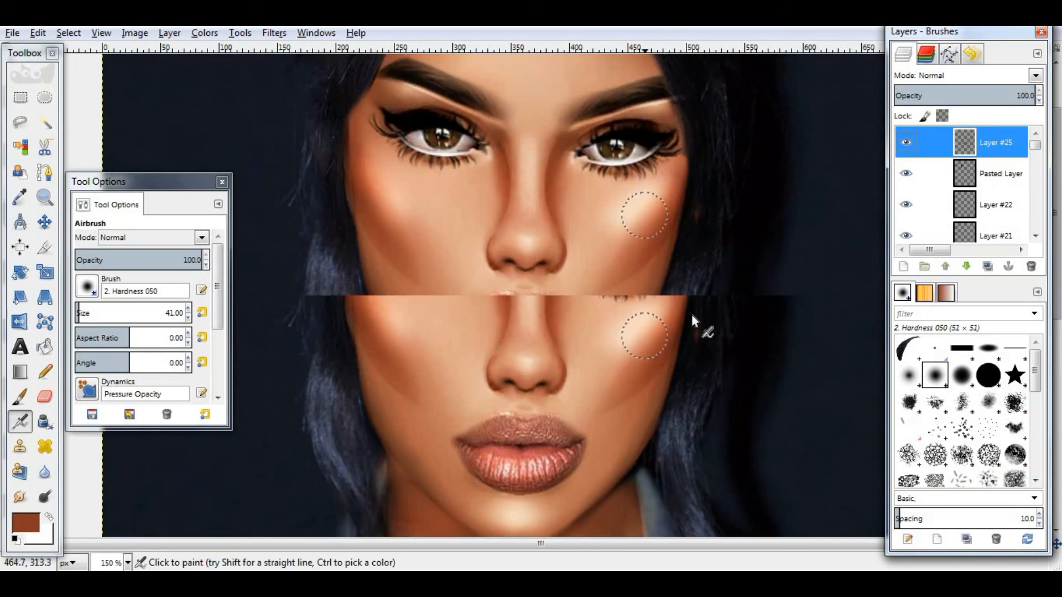
- Switch to the Smudge tool at size 51 and toggle the jaw shadow layer's visibility
key("s")
left_click(202, 312)
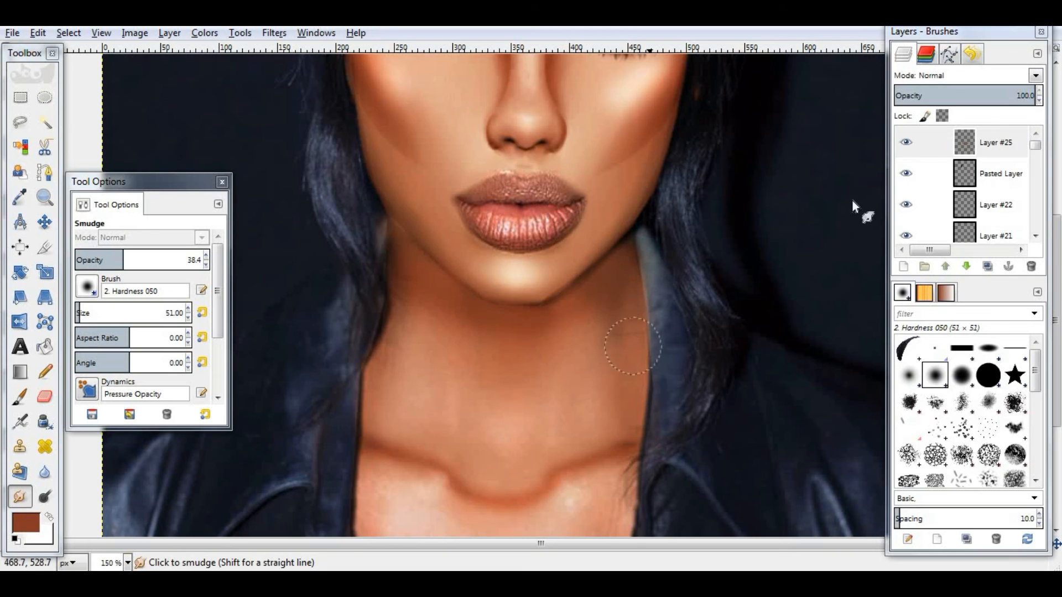
left_click(907, 141)
left_click(45, 397)
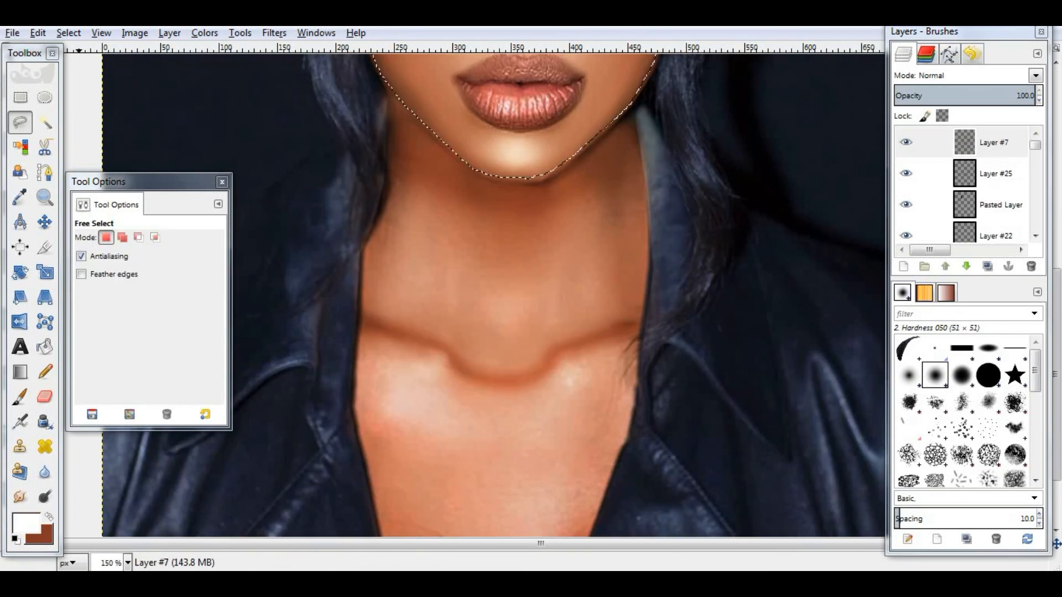
- Stroke the jaw-and-cheek selection with a white outline on Layer #7
left_click(38, 33)
left_click(61, 308)
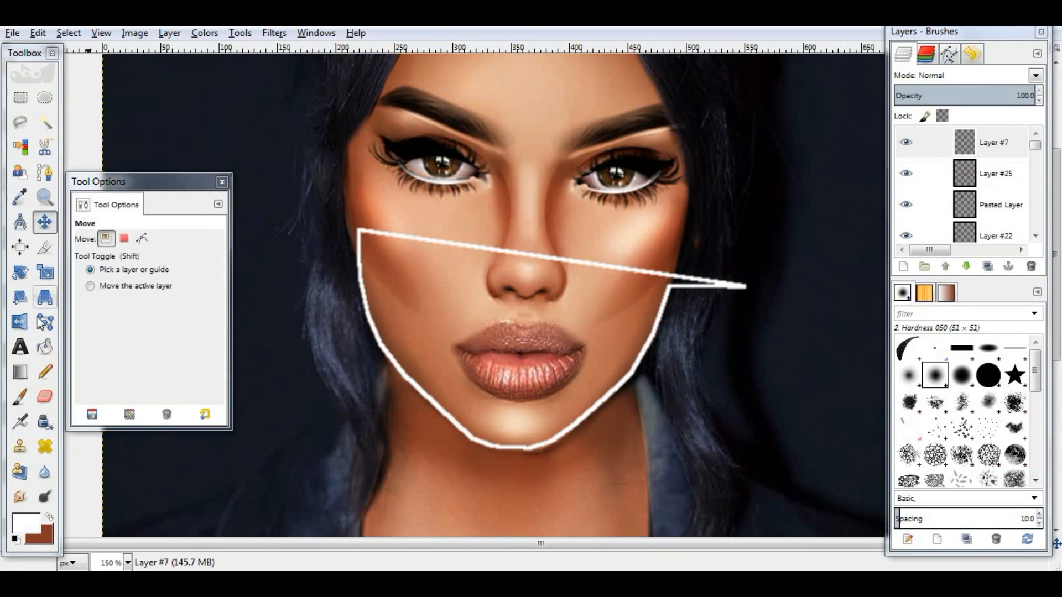
- Erase the stray diagonal white line across the cheek
key("shift+e")
mouse_move(370, 232)
left_mouse_down()
mouse_move(687, 289)
mouse_move(746, 286)
left_mouse_up()
- Blur the white jaw outline with a filter and set its layer mode to Overlay
left_click(19, 496)
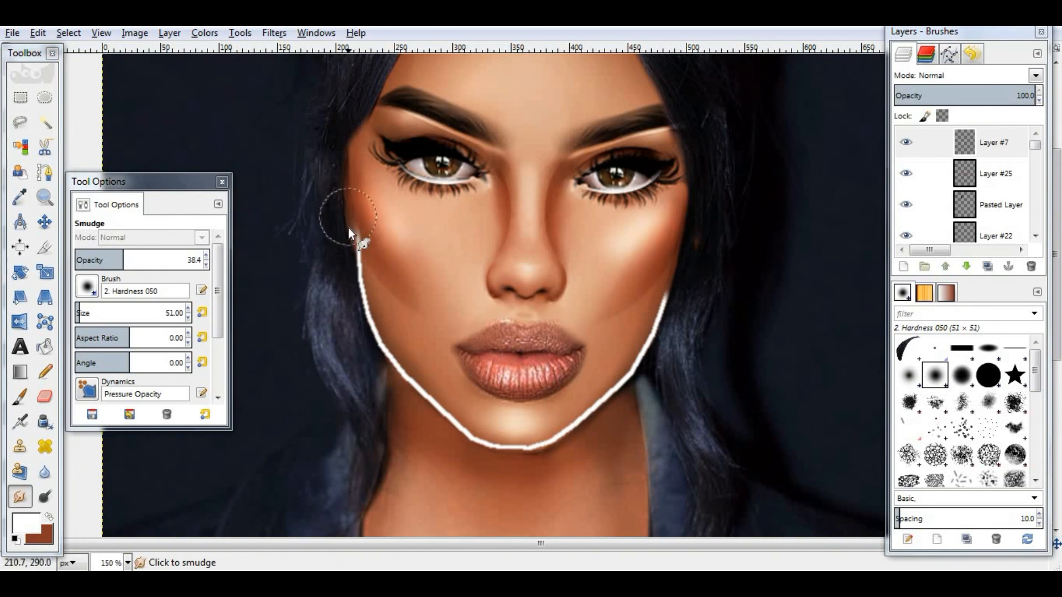
left_click(274, 32)
mouse_move(448, 124)
left_click(503, 120)
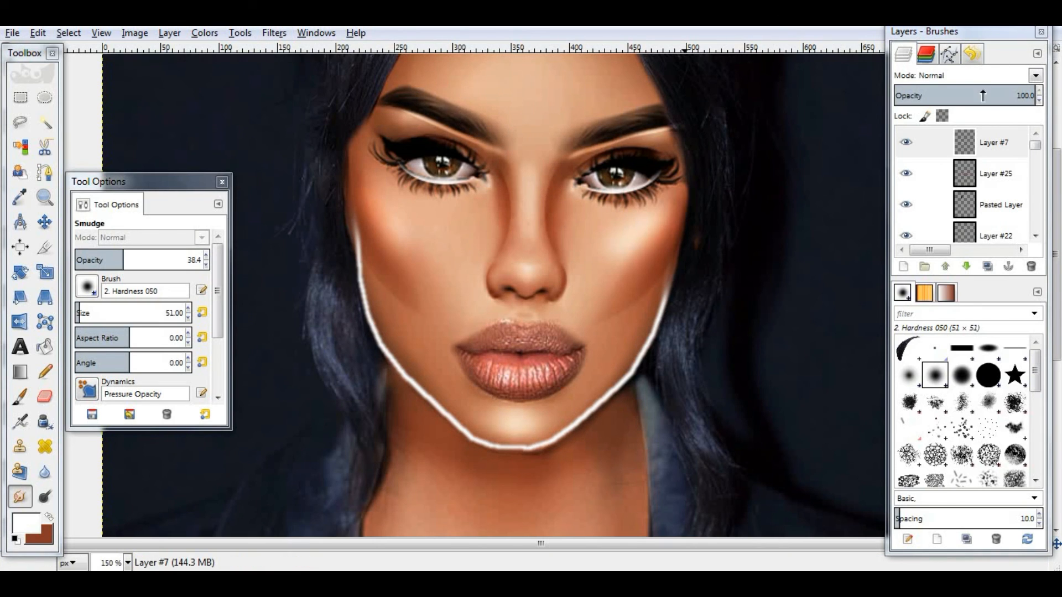
left_click(1035, 75)
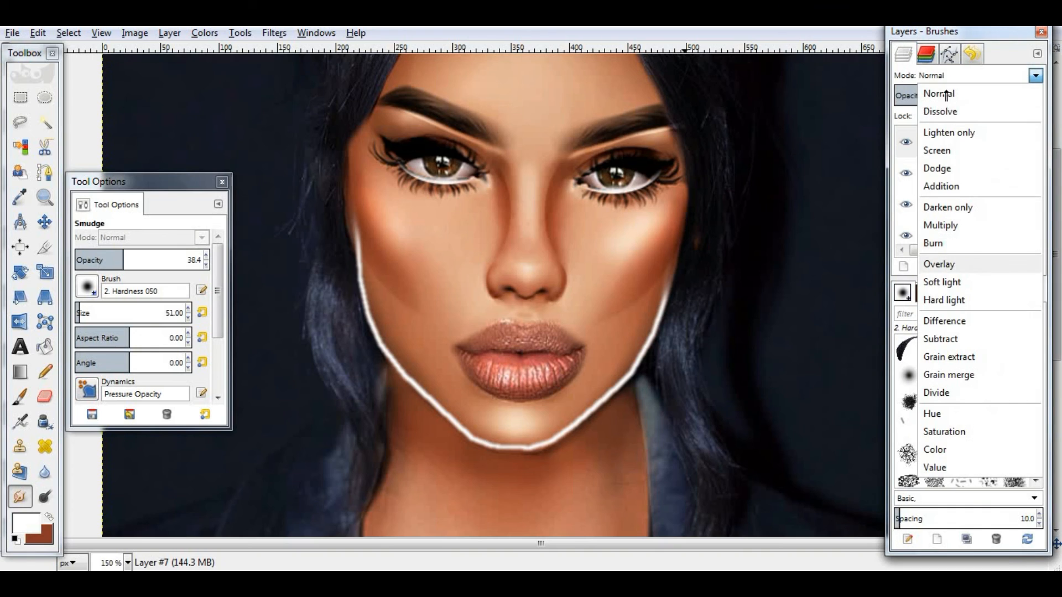
left_click(964, 262)
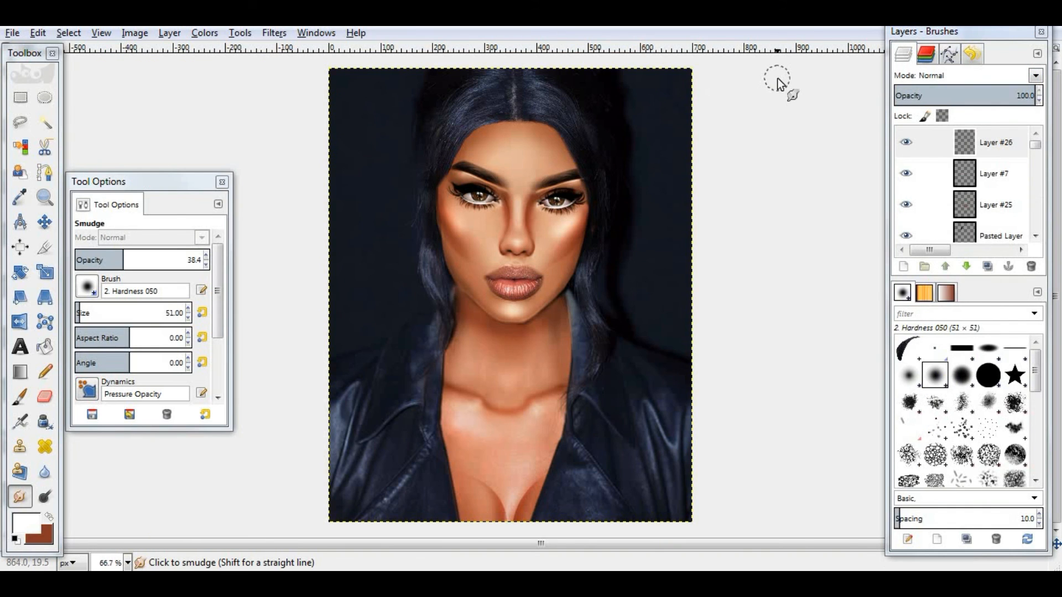
- Merge all visible layers into a single layer, expanded as necessary
key("Tab")
key("ctrl+m")
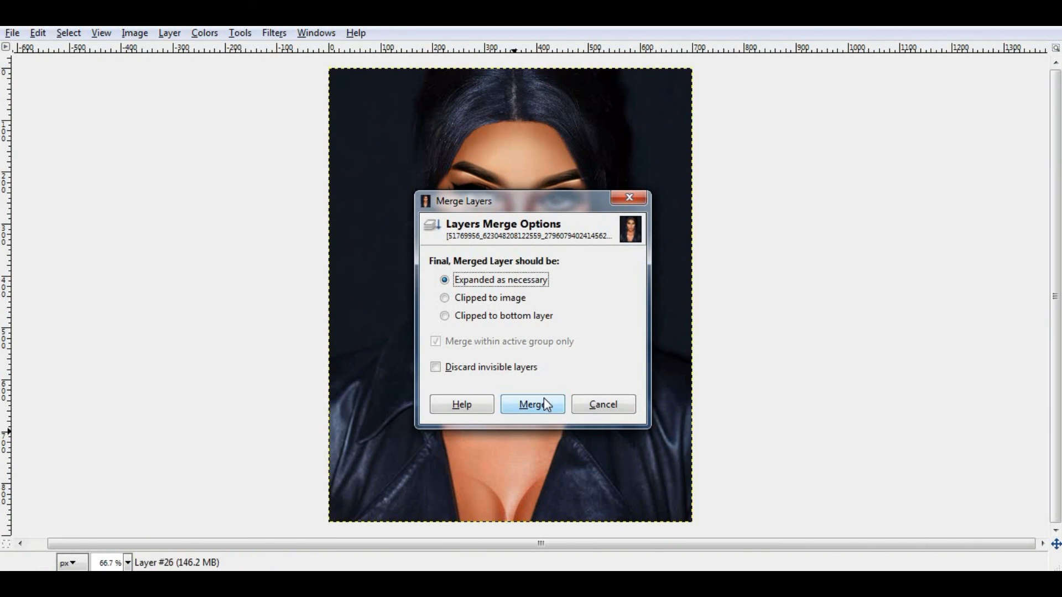
left_click(532, 404)
key("Tab")
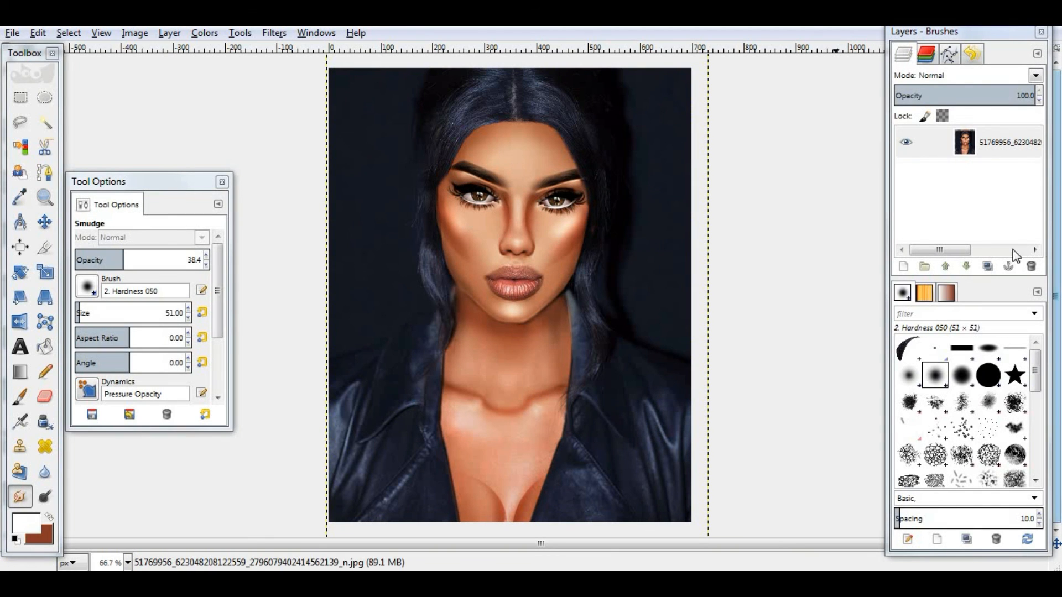
- Duplicate the merged layer and darken the copy by pulling the Curves value line down
left_click(987, 266)
left_click(205, 33)
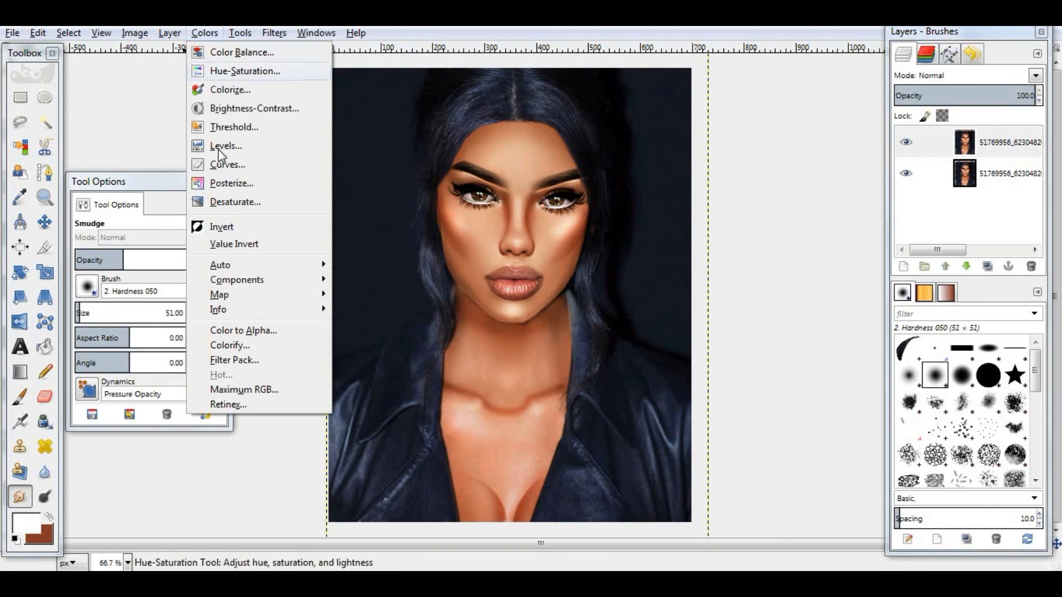
left_click(226, 165)
key("Tab")
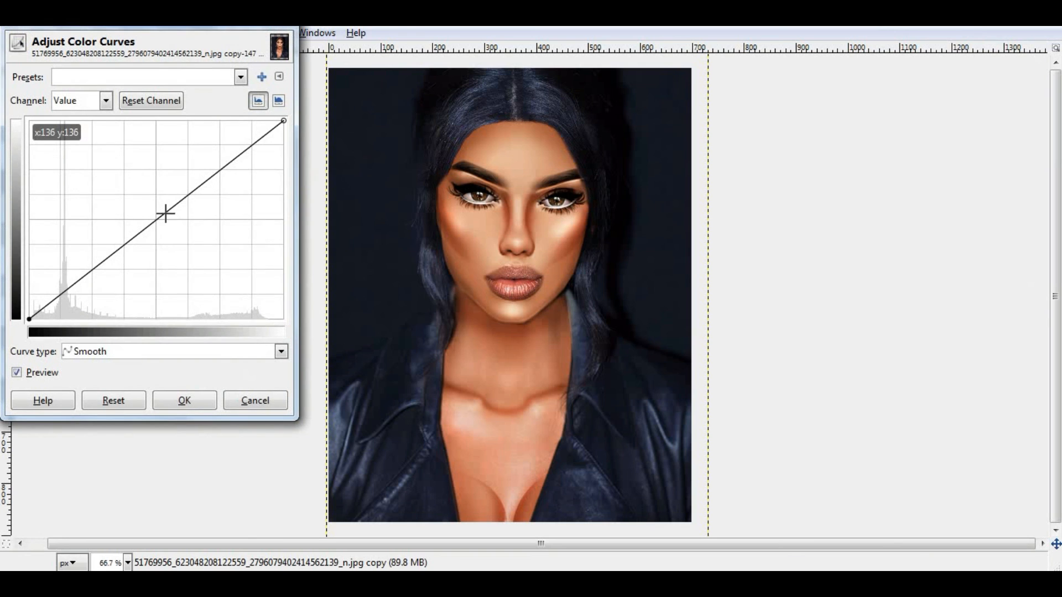
mouse_move(165, 213)
left_mouse_down()
mouse_move(171, 228)
mouse_move(155, 206)
mouse_move(168, 233)
left_mouse_up()
left_click(182, 400)
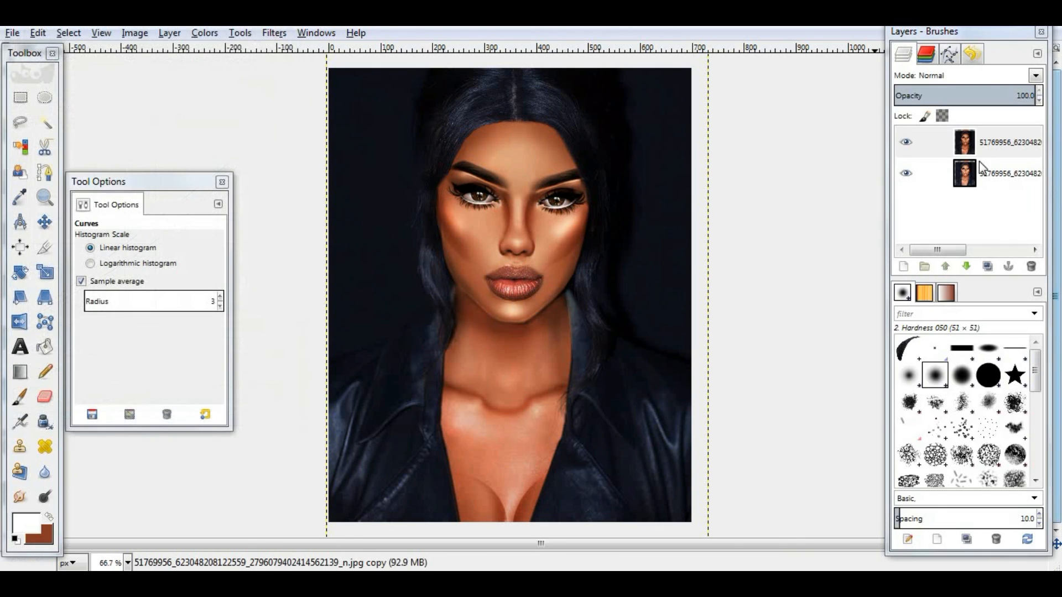
- Toggle the darkened copy's visibility to compare it with the original, then delete the original bottom layer
left_click(914, 141)
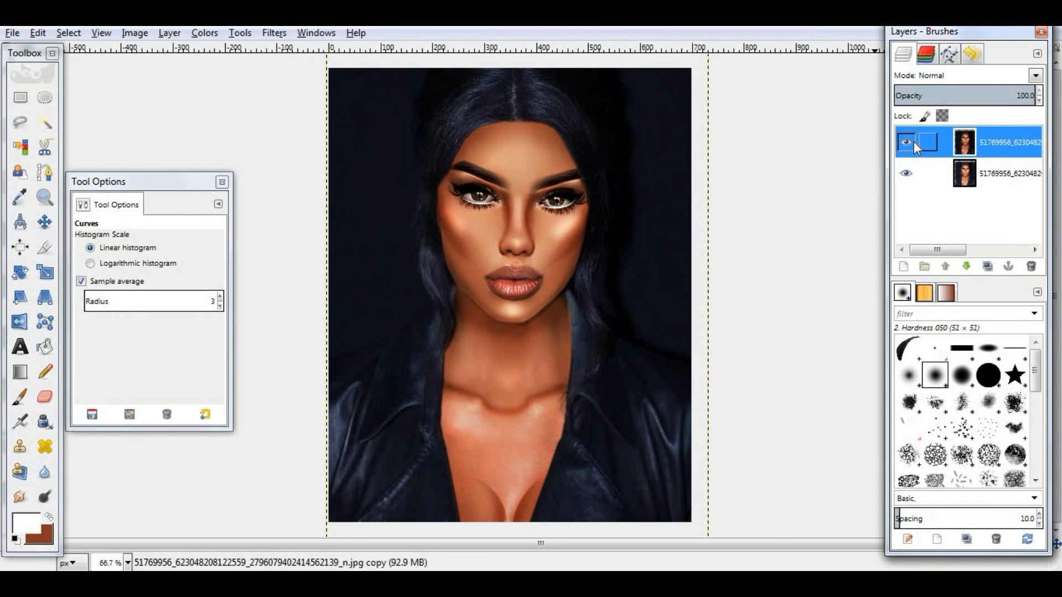
left_click(906, 142)
left_click(907, 142)
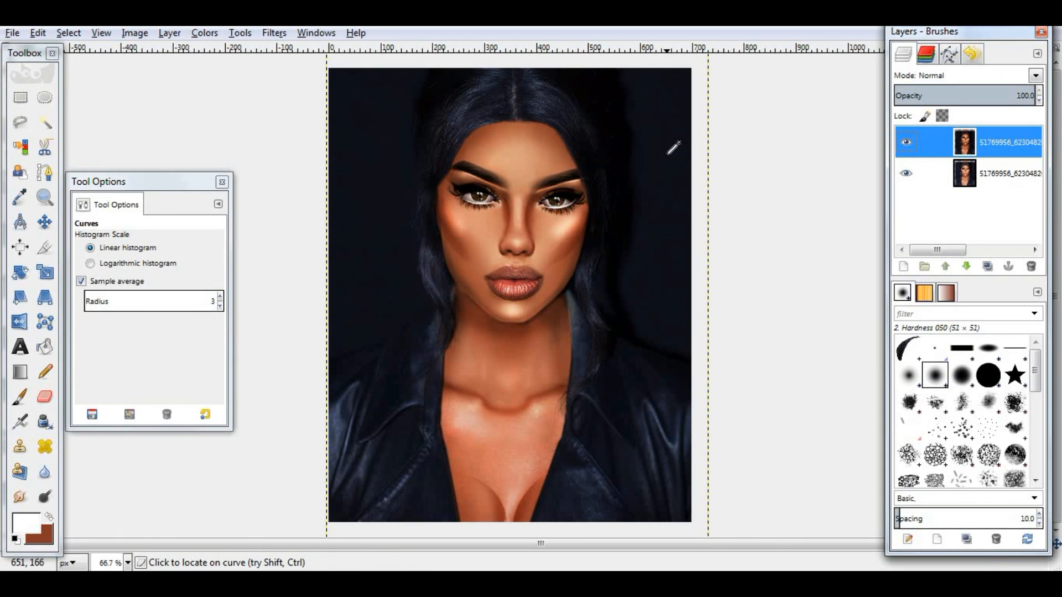
left_click(909, 141)
left_click(911, 138)
left_click(910, 138)
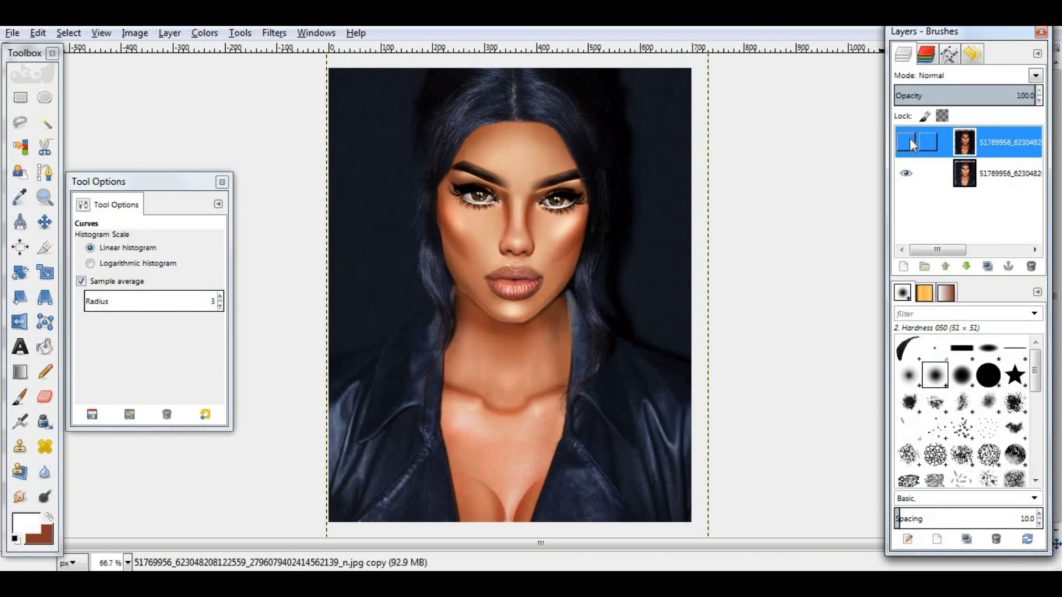
left_click(911, 138)
left_click(968, 182)
left_click(1031, 266)
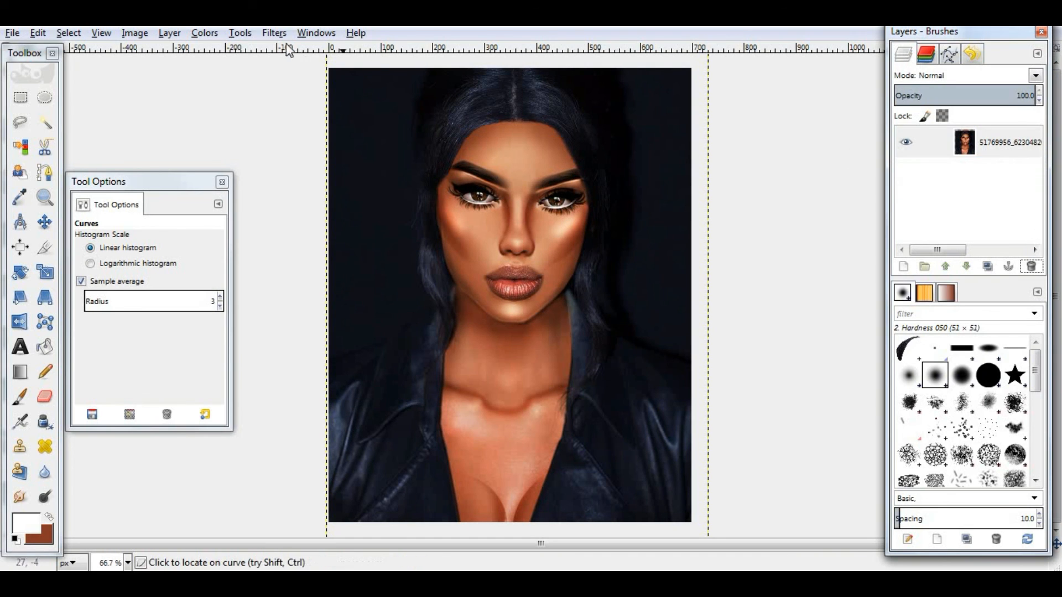
- Open the Sharpen filter from the Enhance filters for the image
left_click(274, 32)
mouse_move(415, 125)
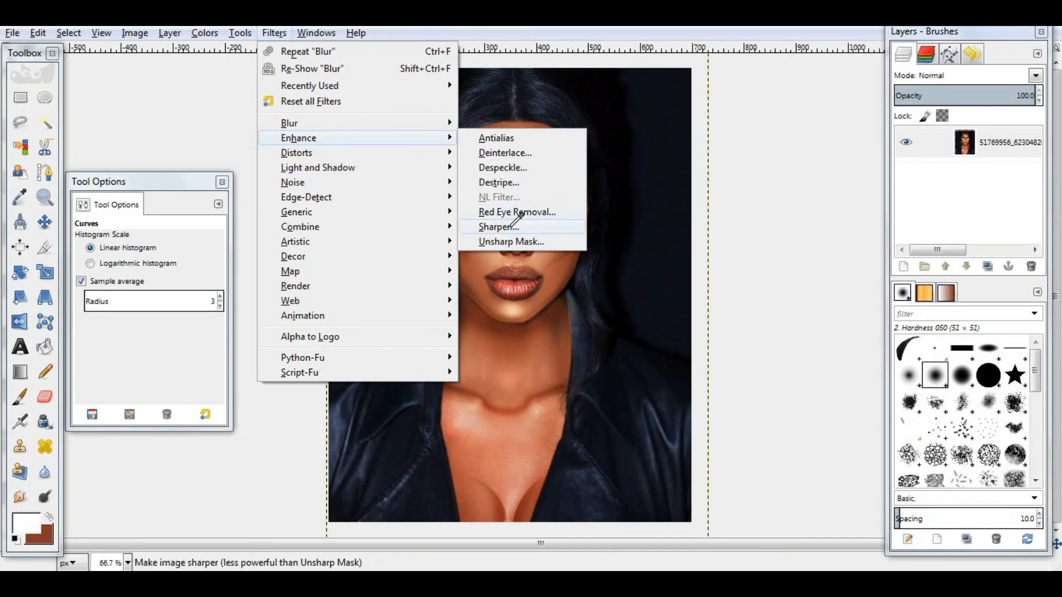
left_click(514, 227)
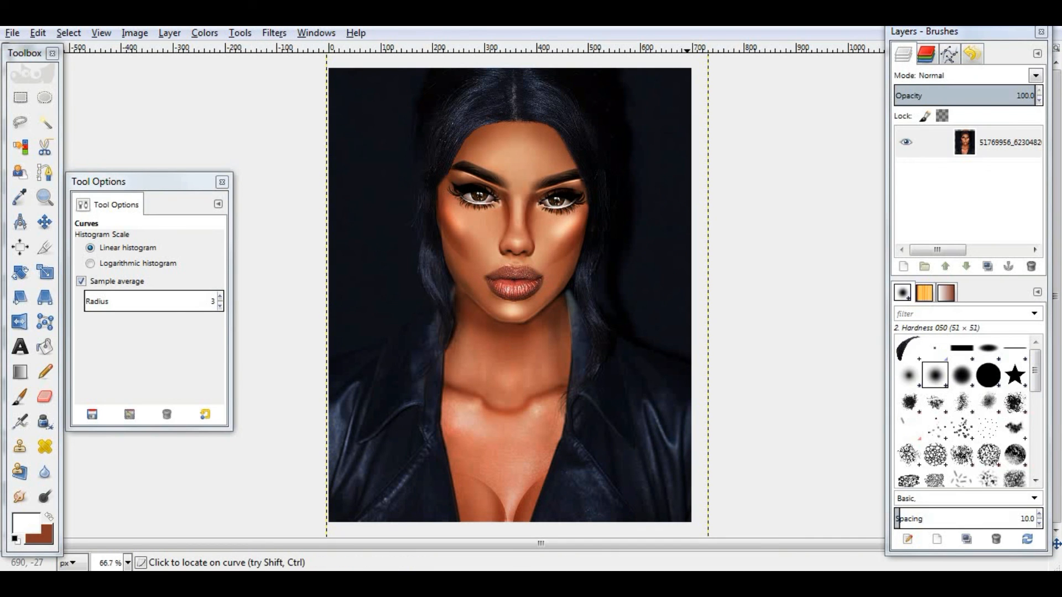